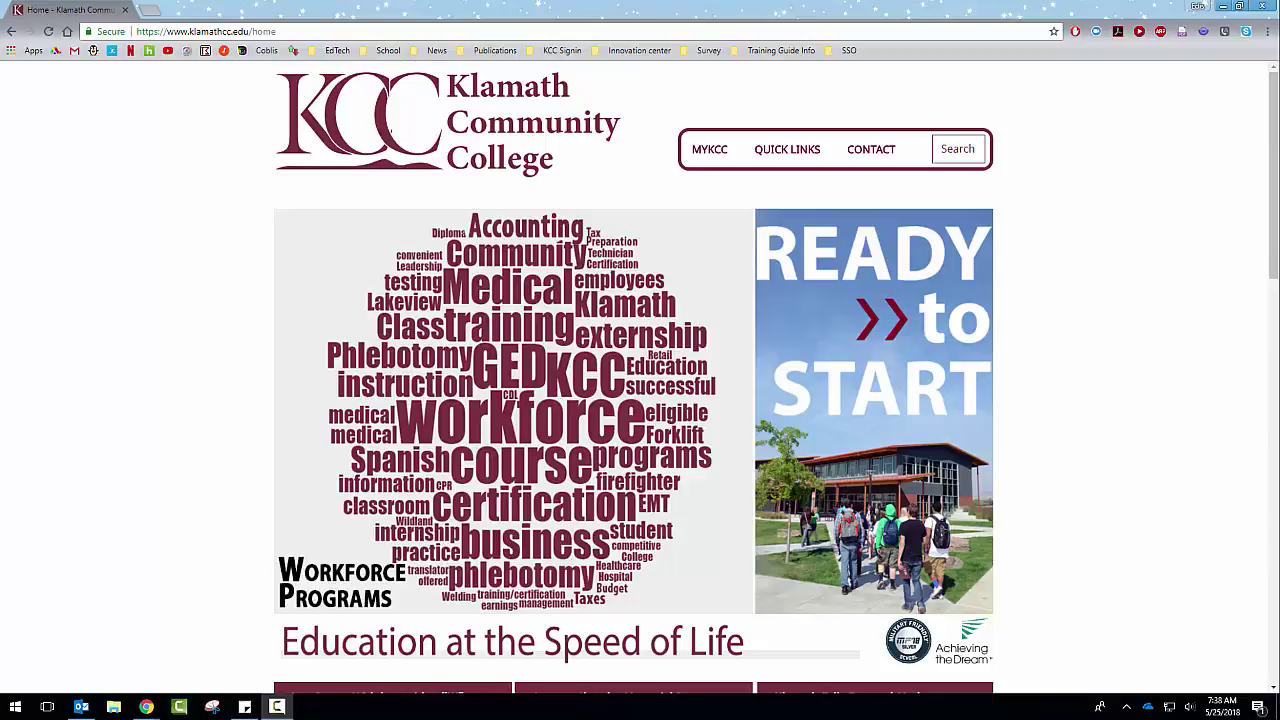
# Step: Go to the MyKCC student portal from the college home page's MYKCC link
pyautogui.click(707, 152)
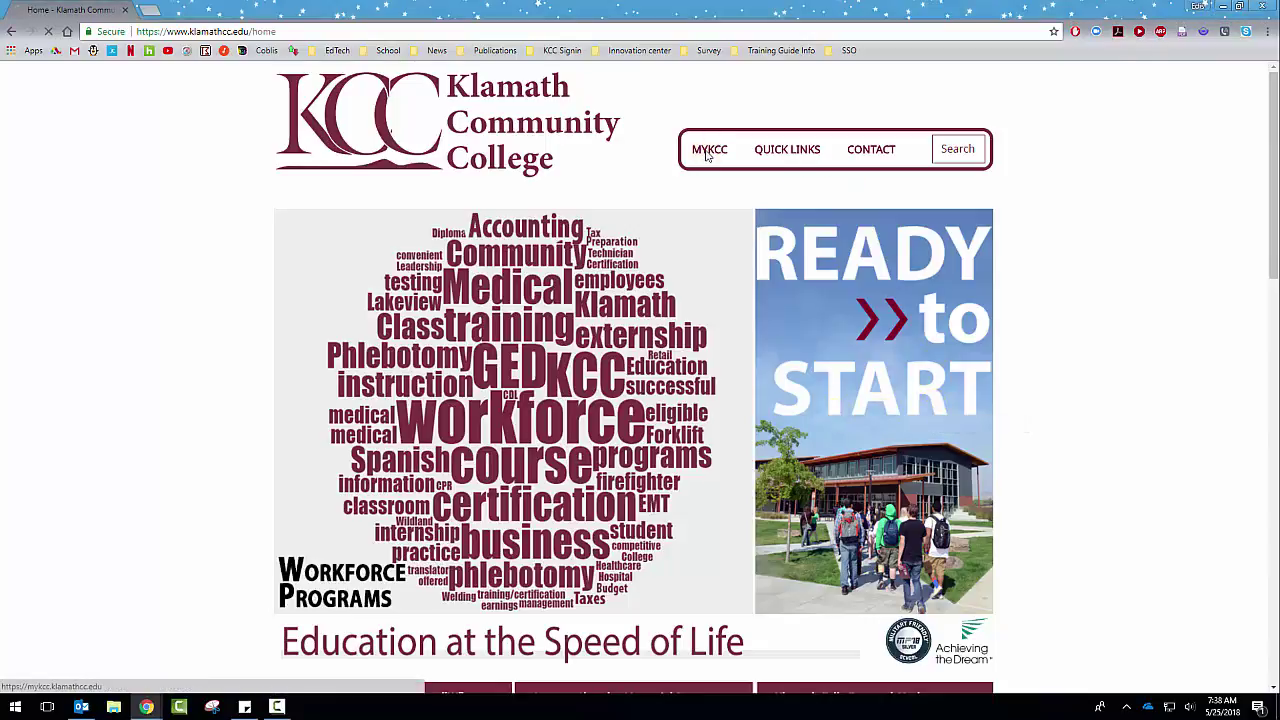
pyautogui.click(124, 78)
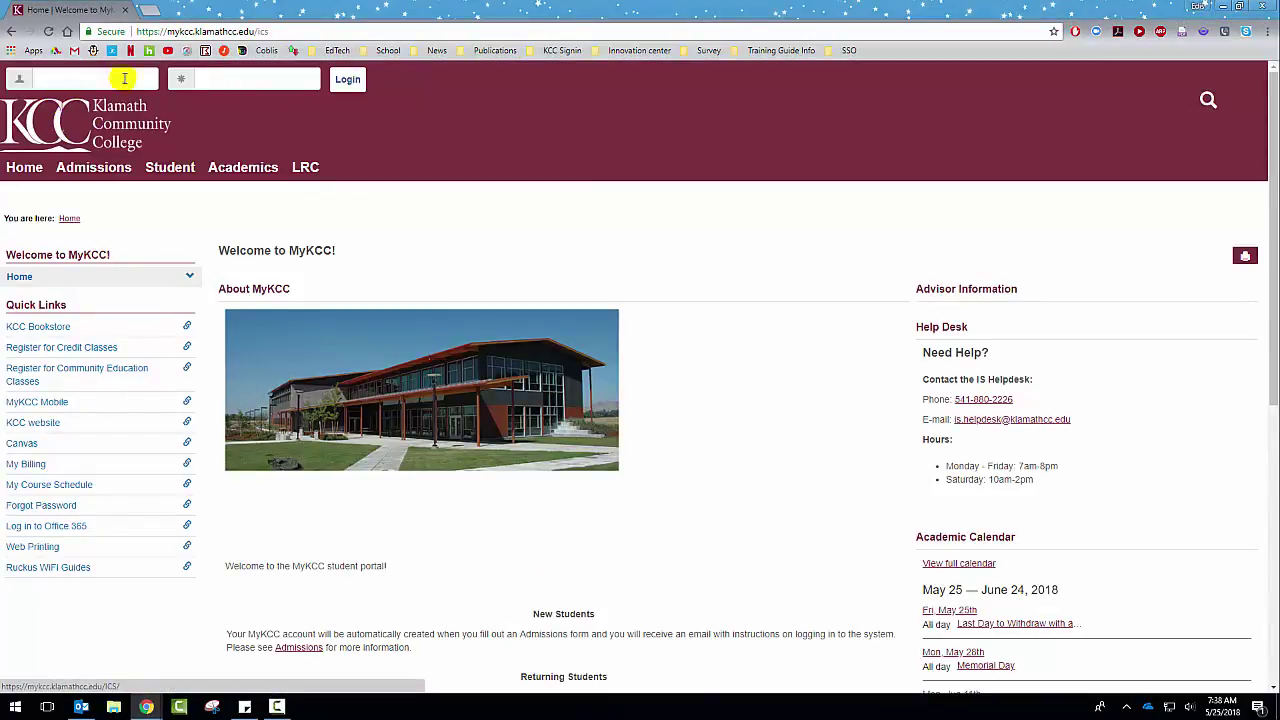
# Step: Log in to Office 365 with the student e-mail address and account password
pyautogui.click(65, 533)
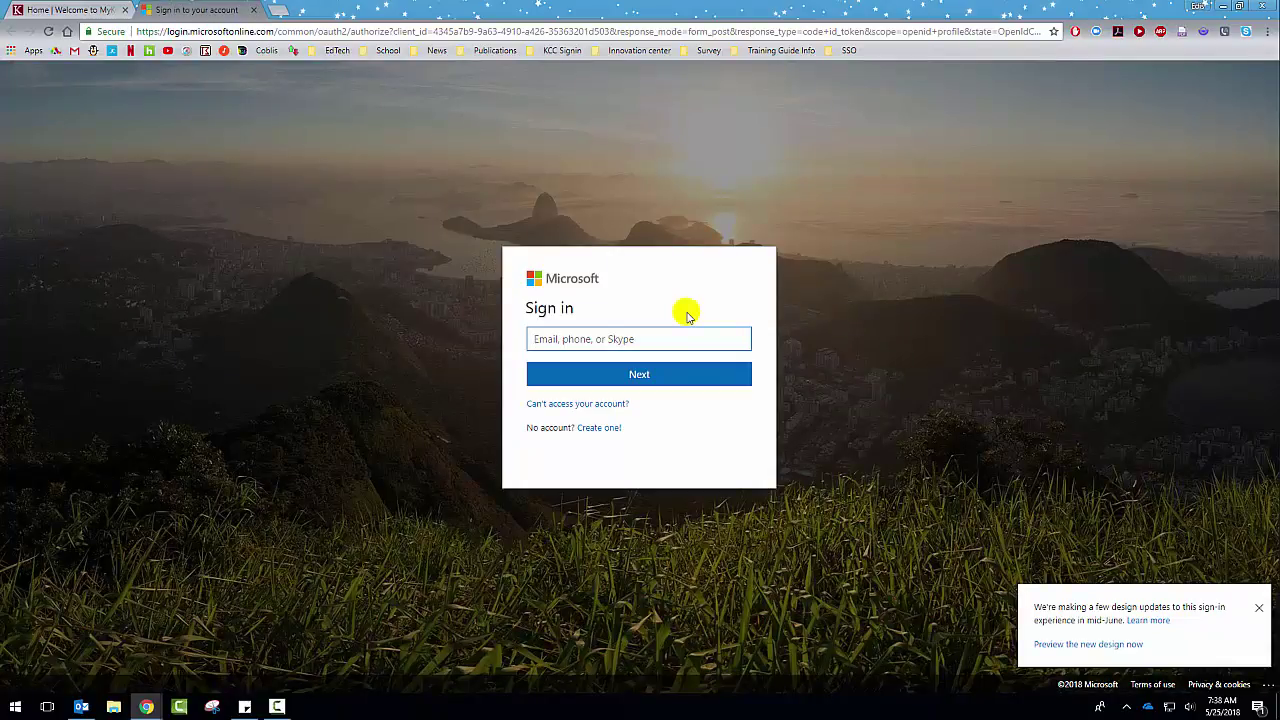
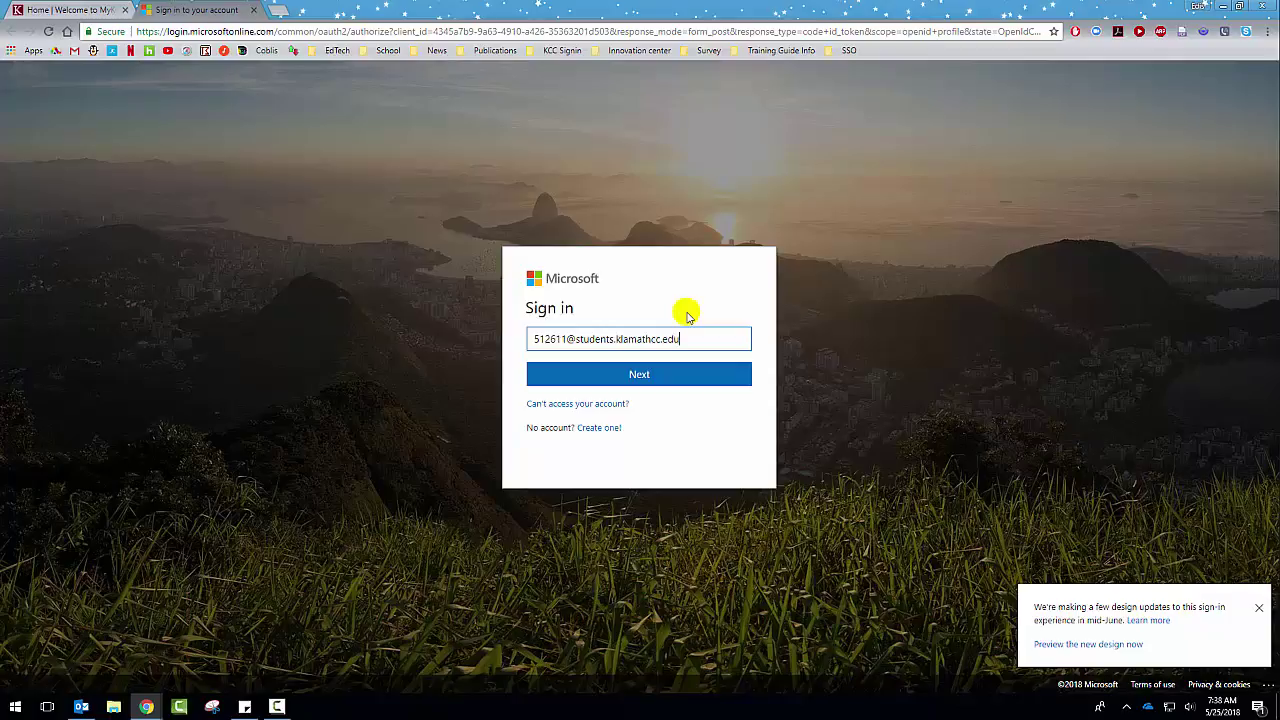
pyautogui.click(642, 372)
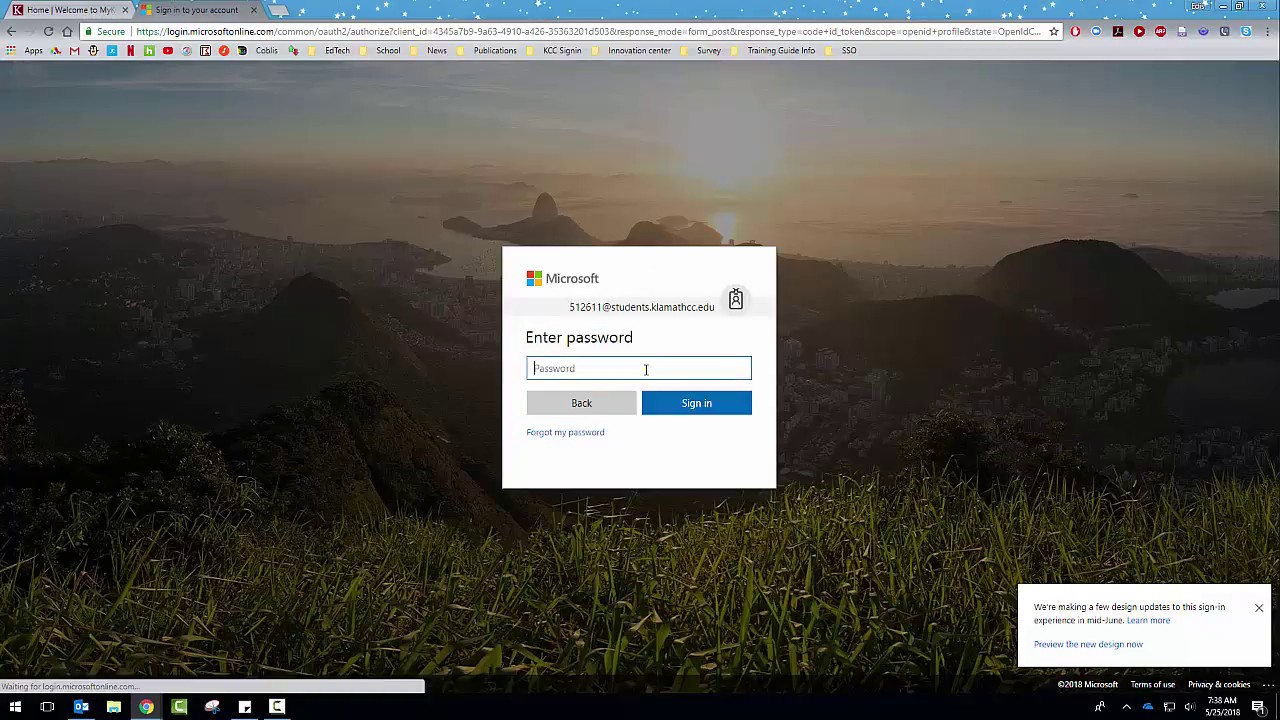
pyautogui.click(645, 369)
pyautogui.write('••')
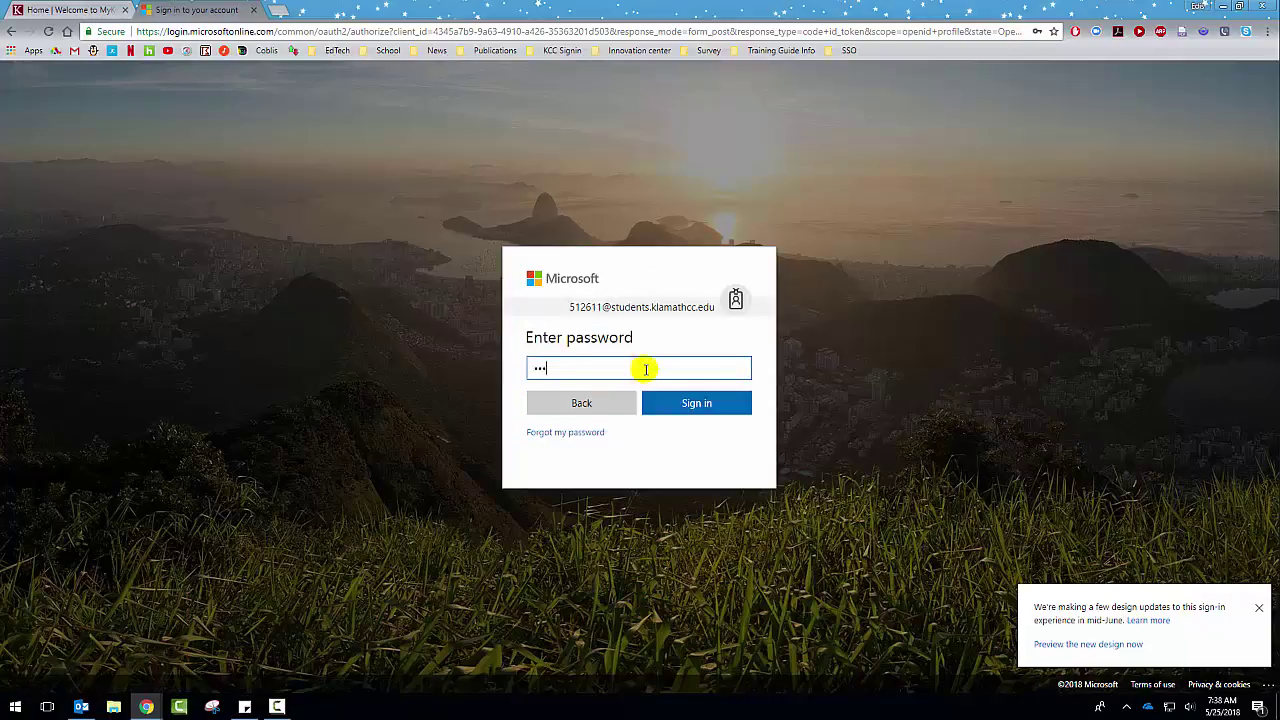
pyautogui.write('••••••••')
pyautogui.click(683, 401)
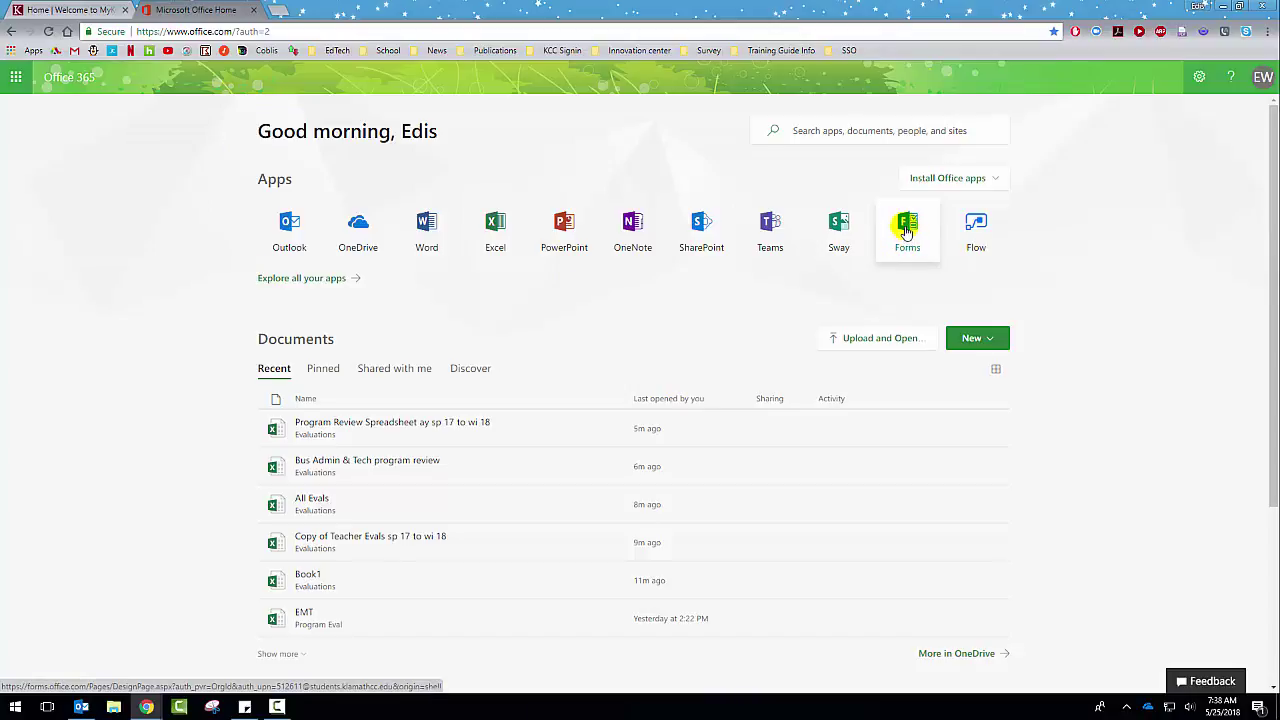
# Step: Launch the Forms app from the Office 365 Apps row
pyautogui.click(905, 230)
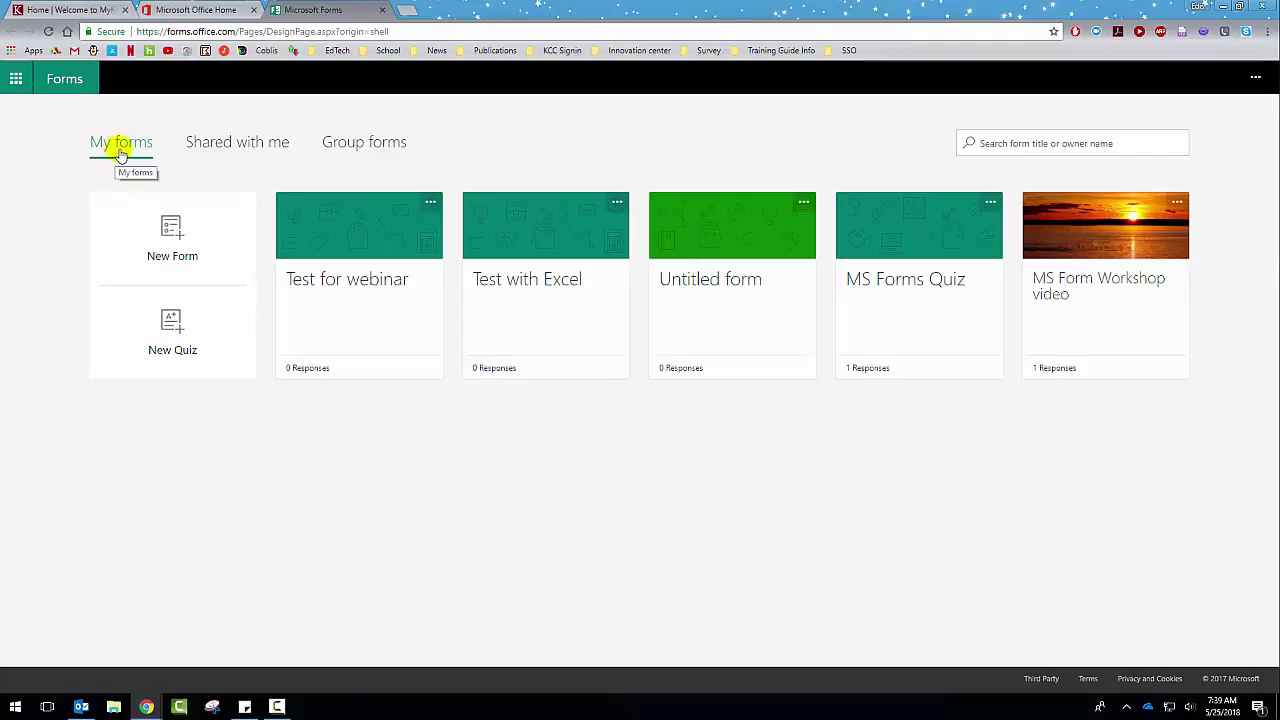
pyautogui.click(255, 145)
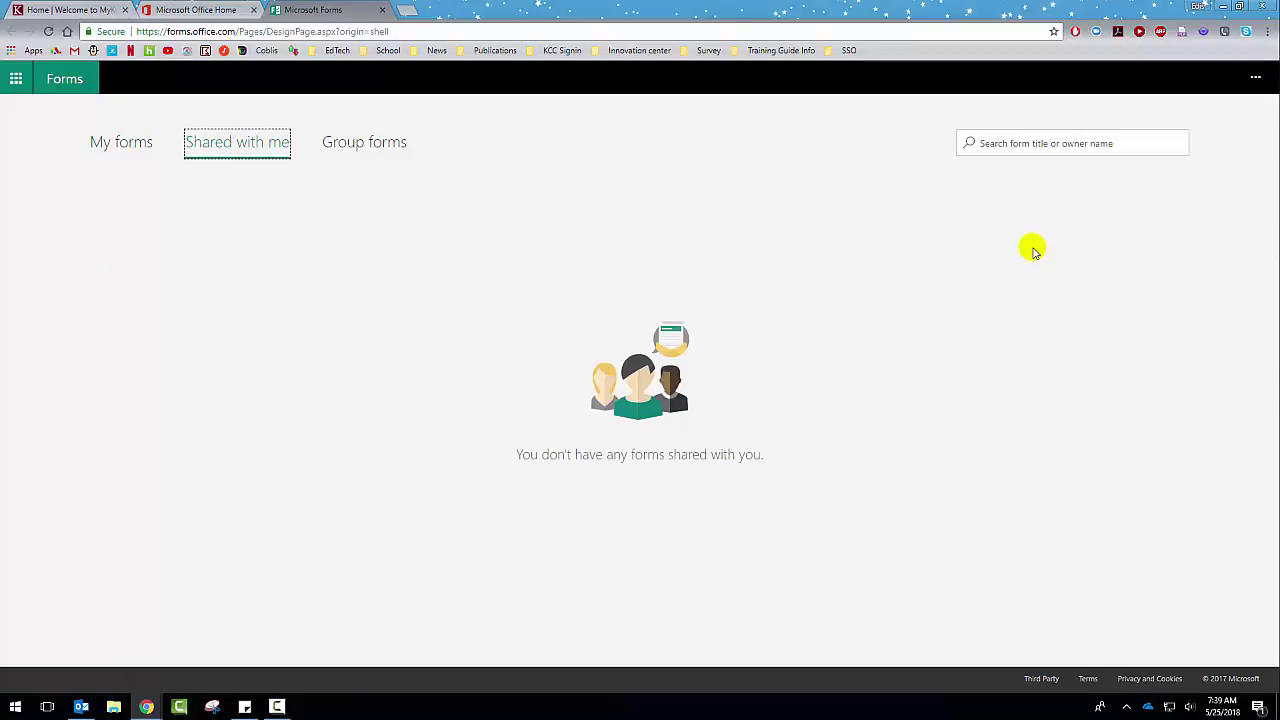
pyautogui.click(364, 148)
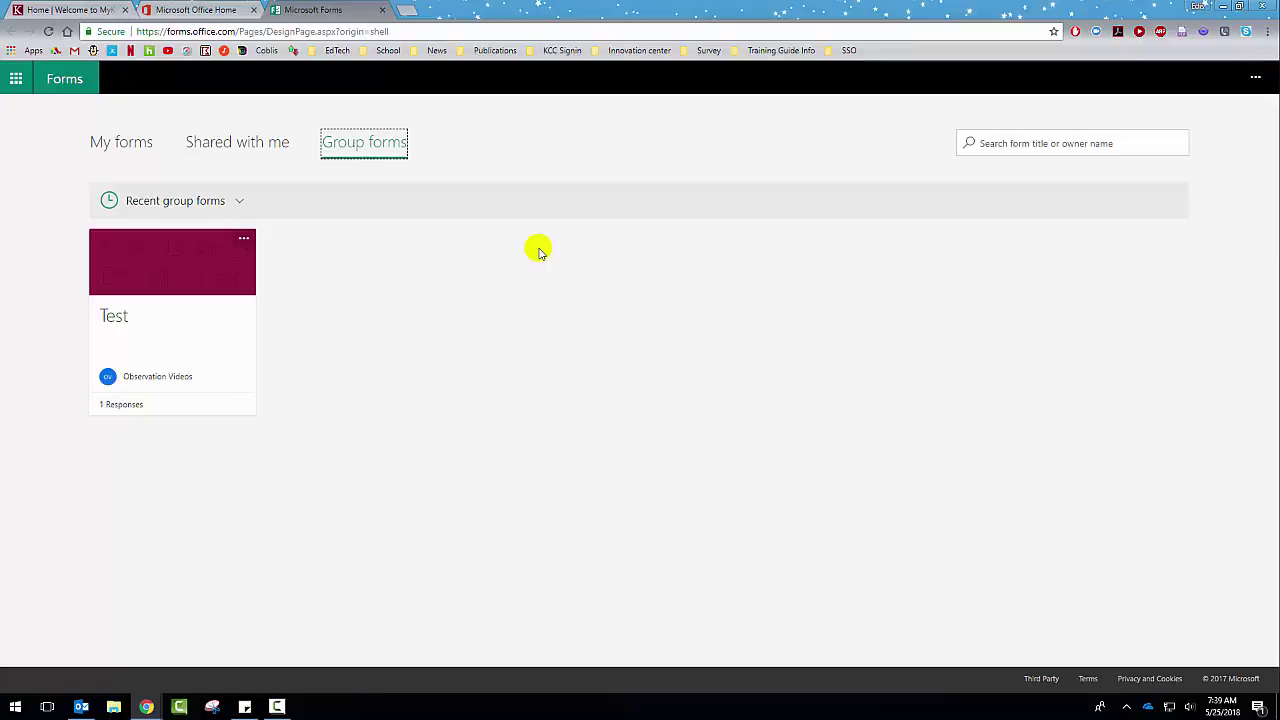
pyautogui.click(969, 145)
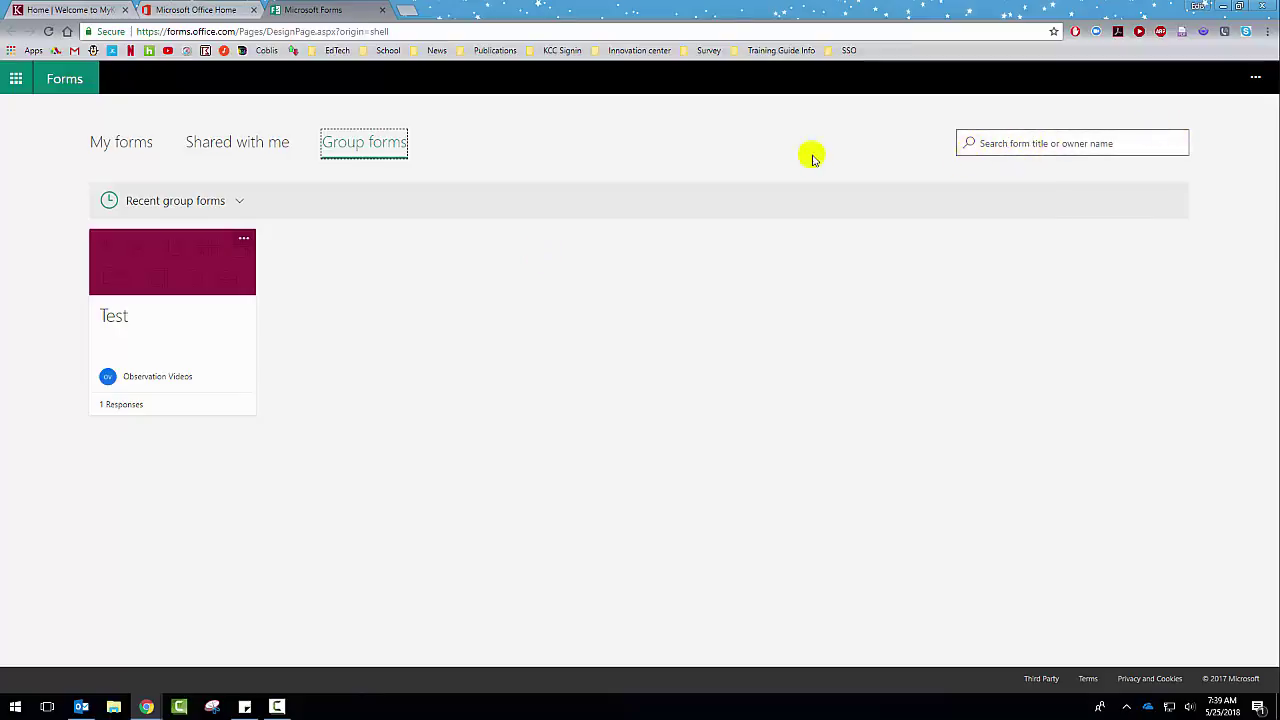
pyautogui.click(121, 143)
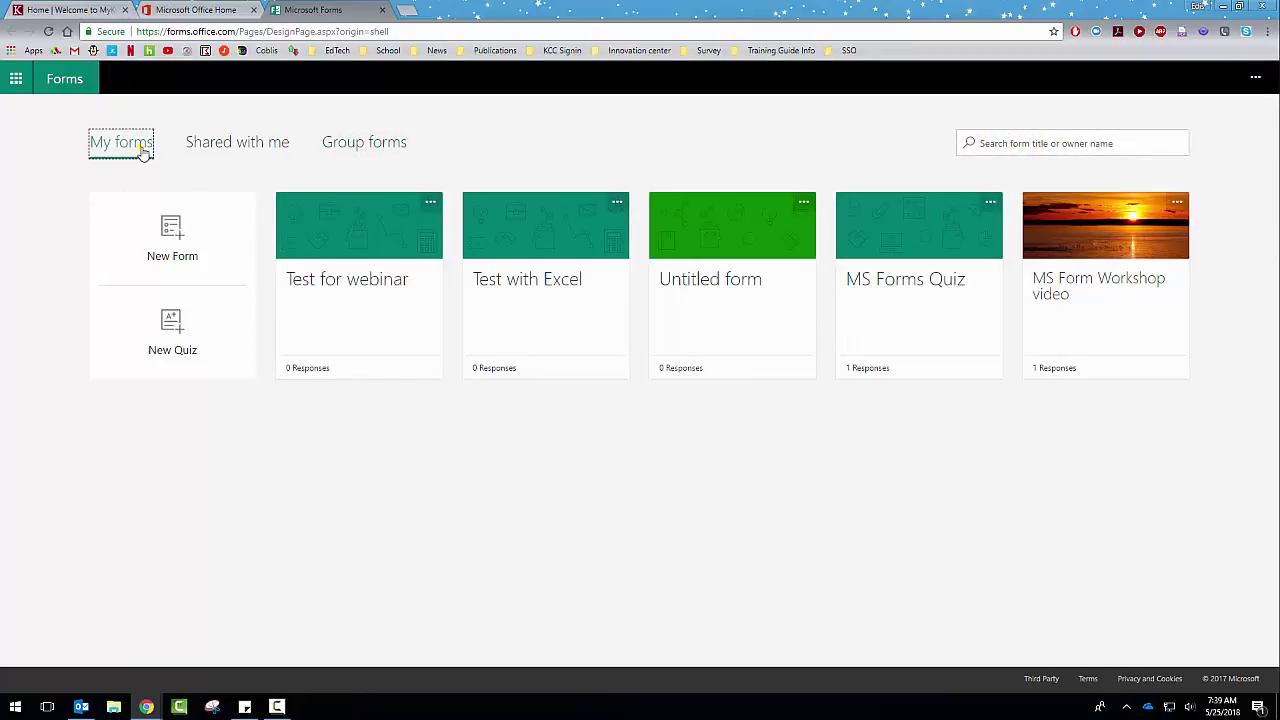
pyautogui.click(143, 151)
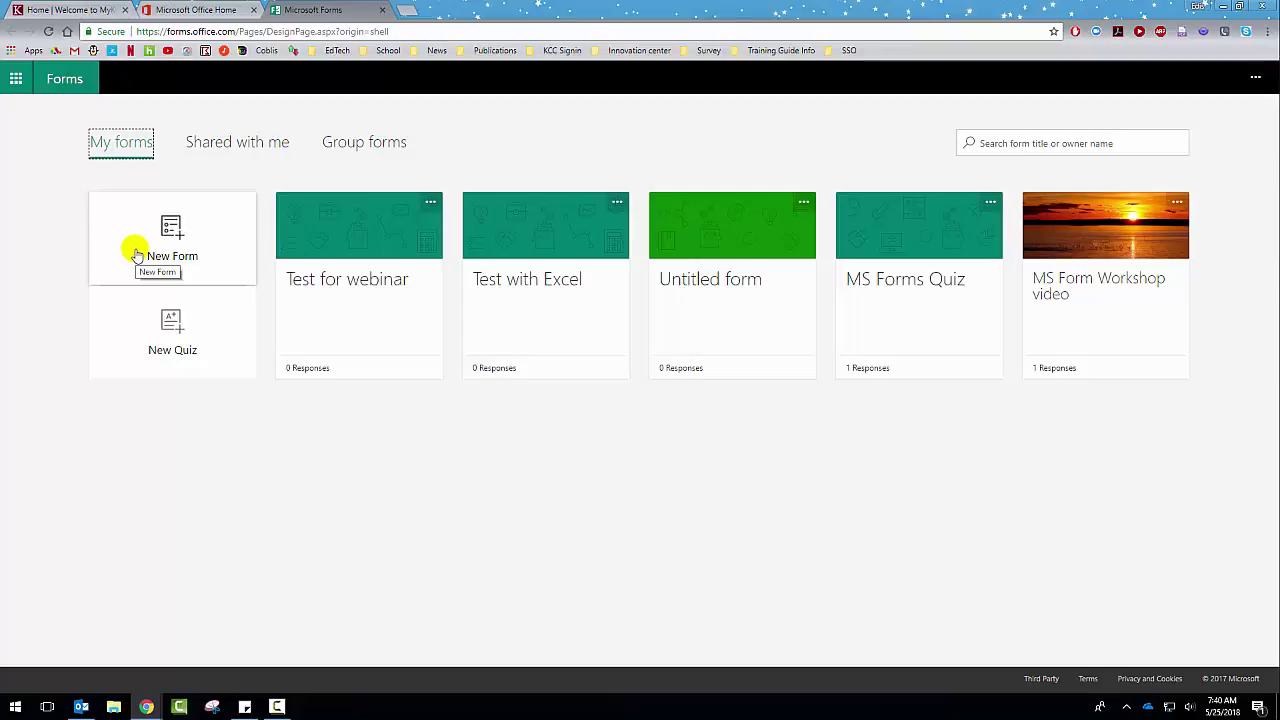
# Step: Start a new blank form titled 'Training Video'
pyautogui.click(165, 230)
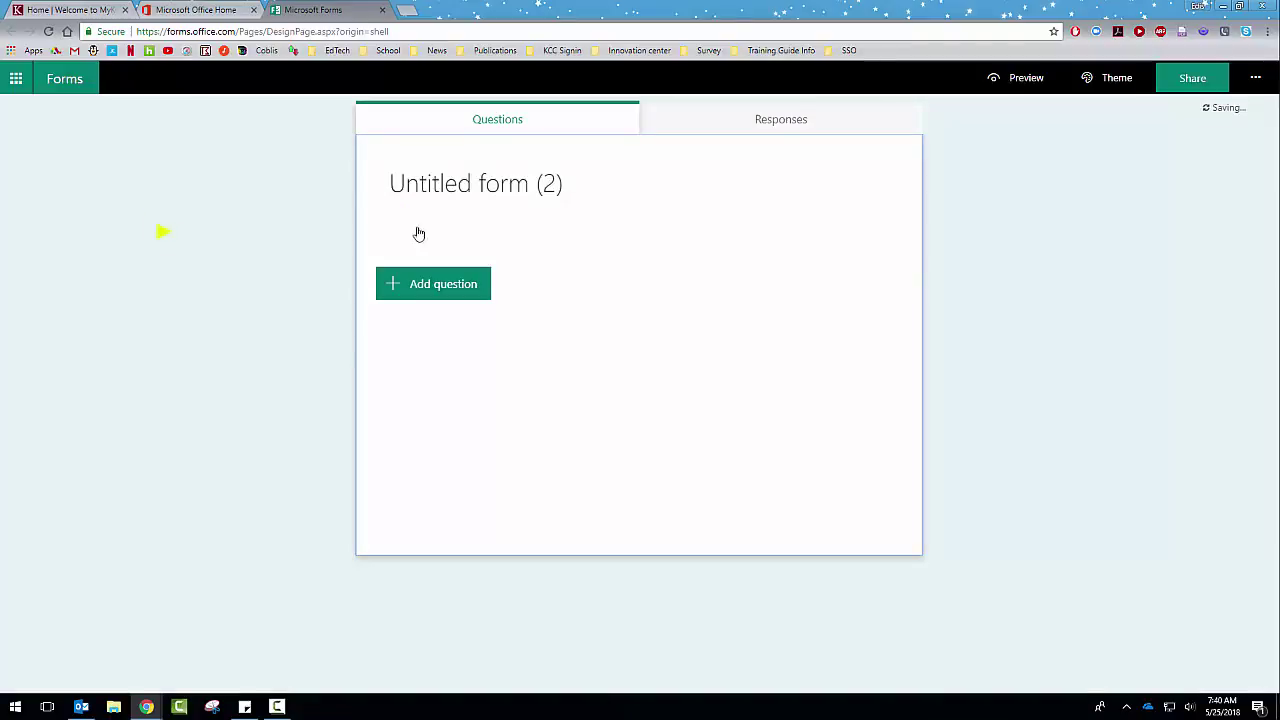
pyautogui.click(474, 194)
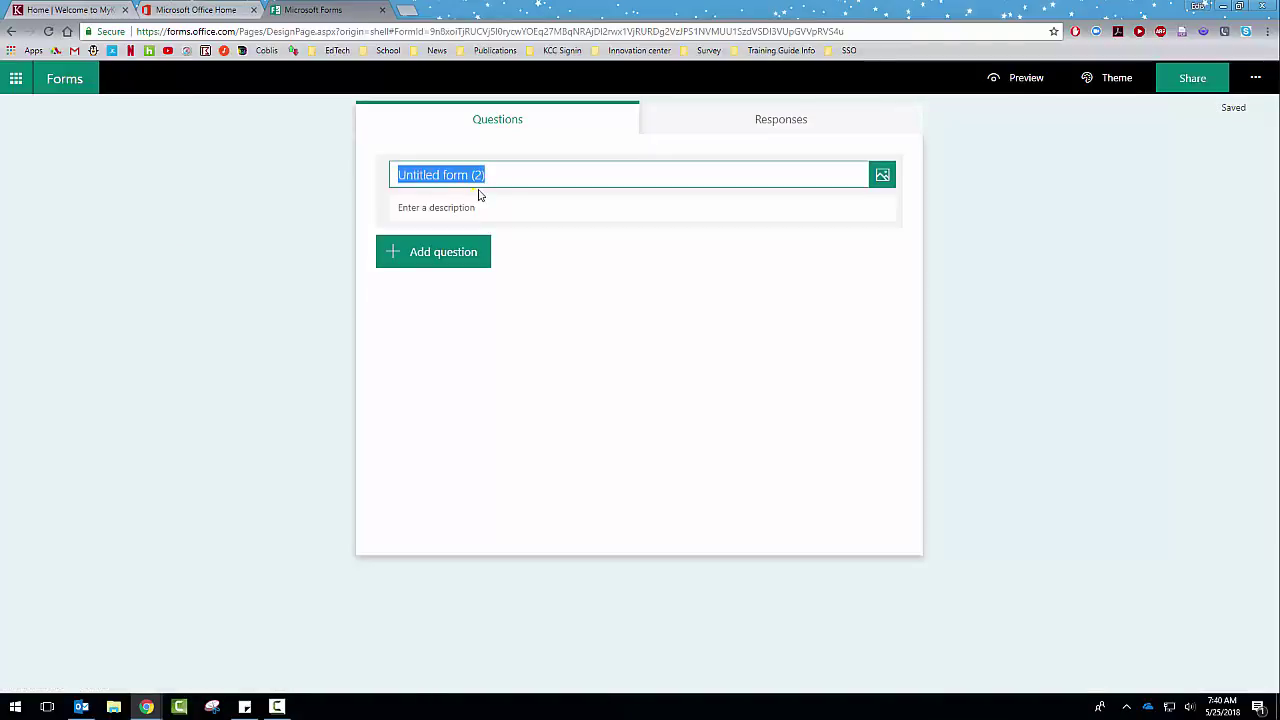
pyautogui.write('Tra')
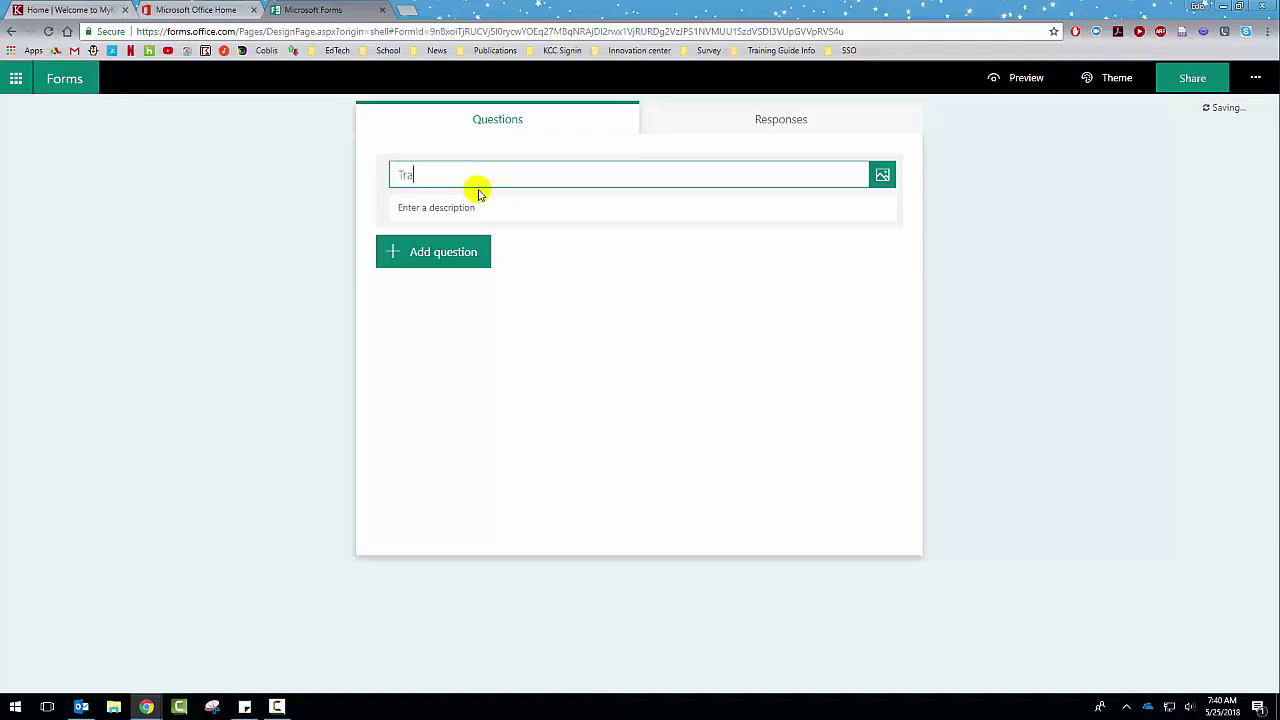
pyautogui.write('ining Video')
# Step: Add the TRAINING picture from a Bing search for 'training' to the form header
pyautogui.click(886, 177)
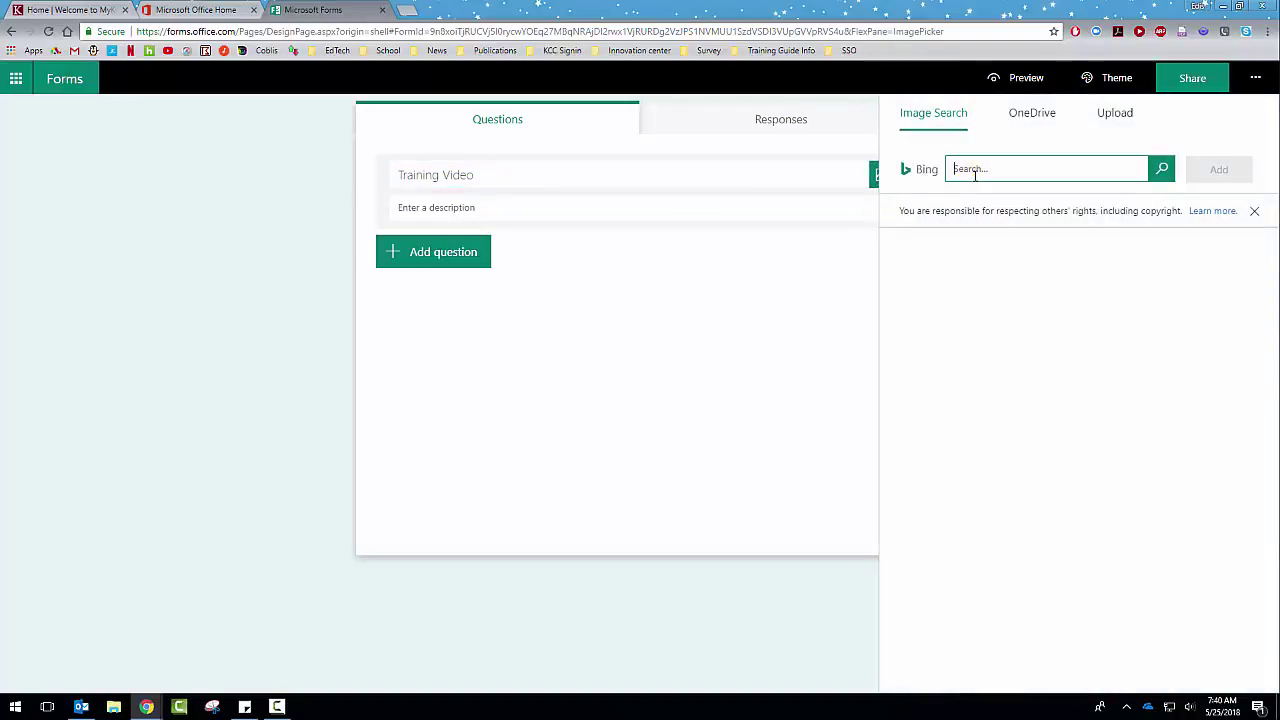
pyautogui.write('training')
pyautogui.press('Return')
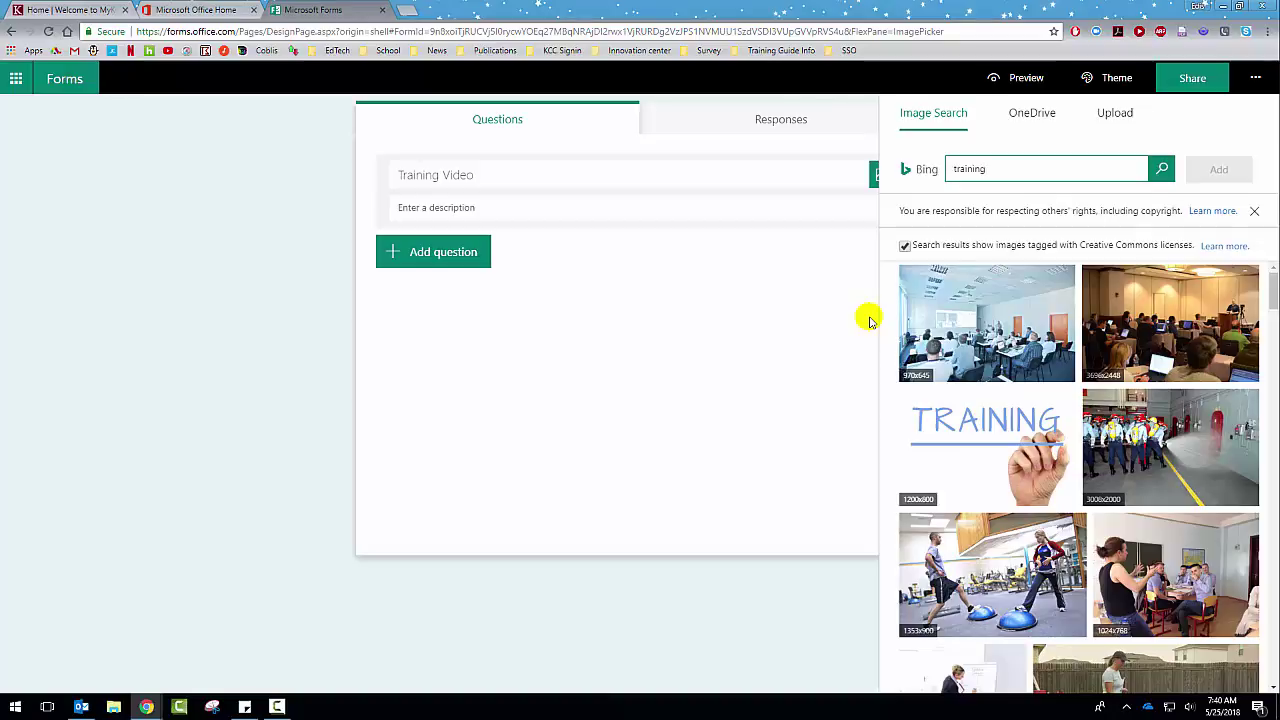
pyautogui.click(980, 422)
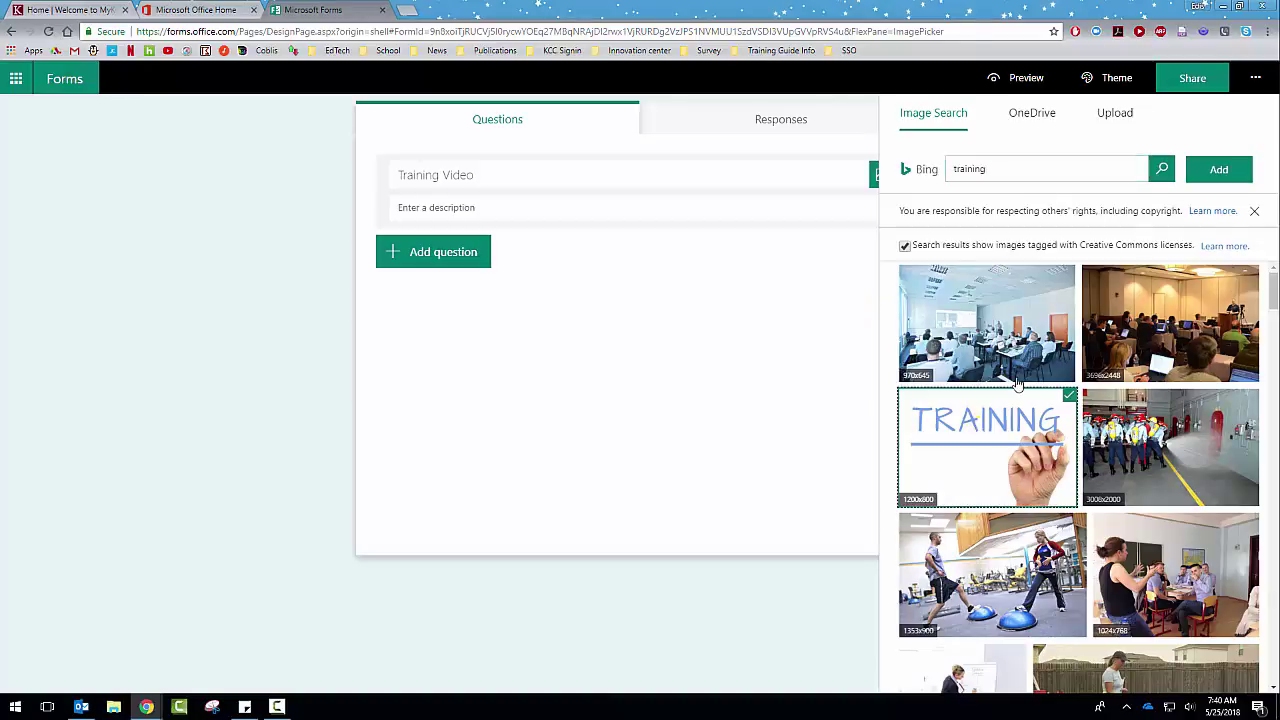
pyautogui.click(1215, 170)
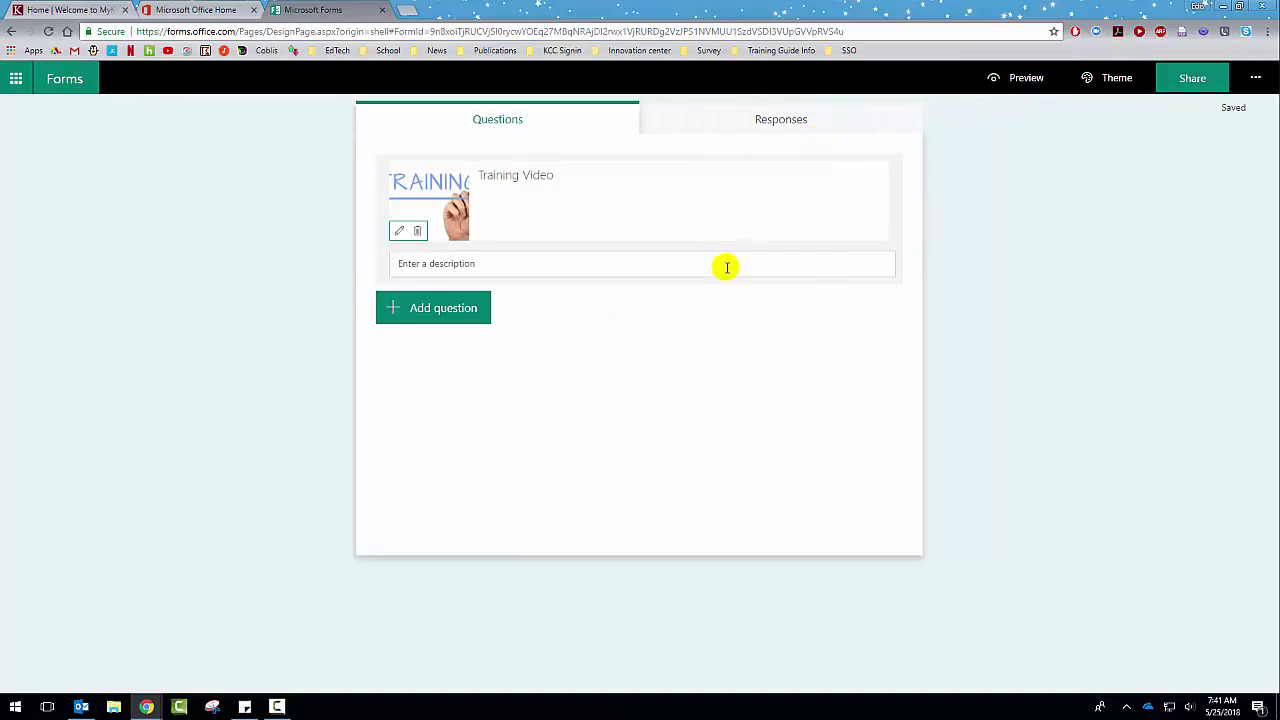
# Step: Add a multiple-answer choice question with Options 1–4, then preview the form
pyautogui.click(413, 316)
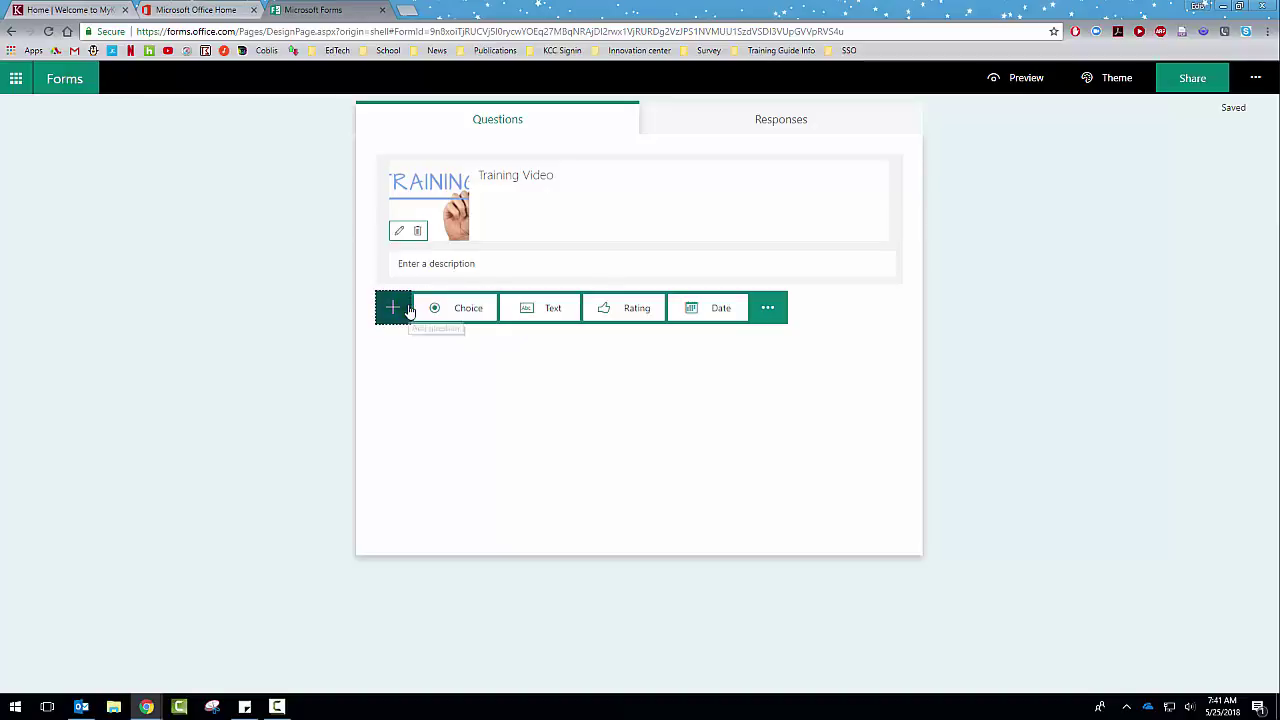
pyautogui.click(465, 320)
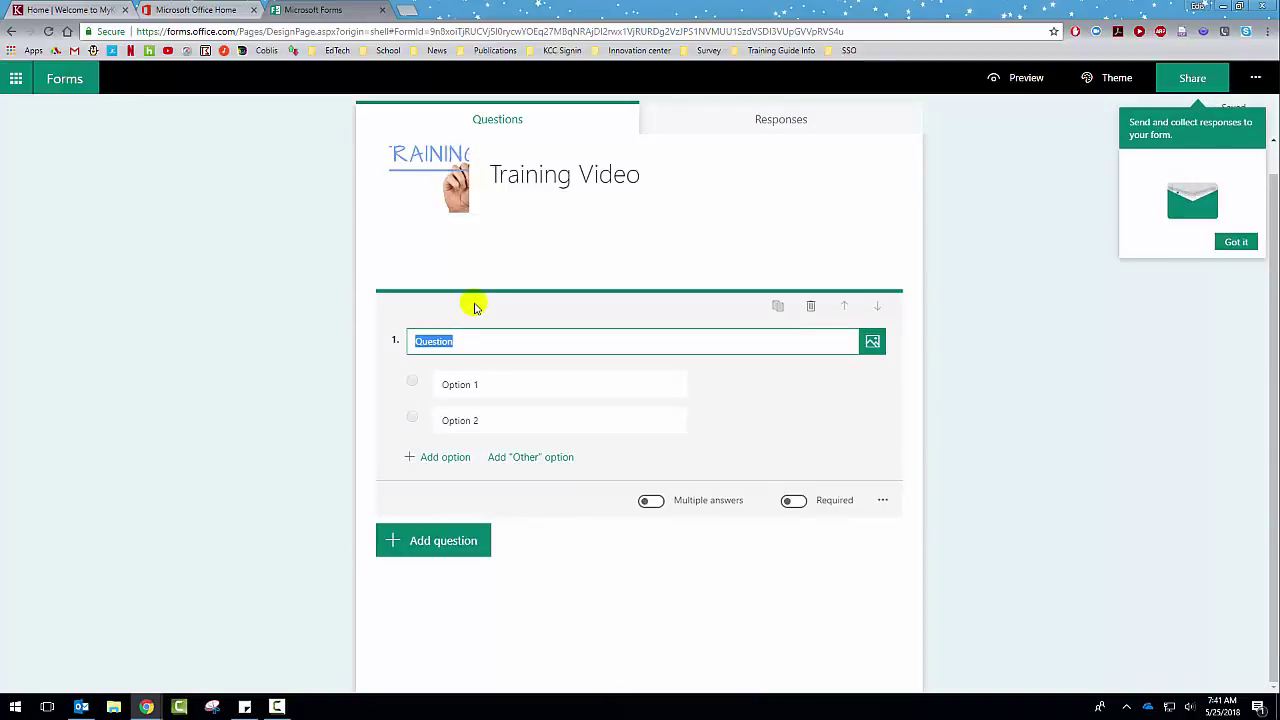
pyautogui.click(1236, 243)
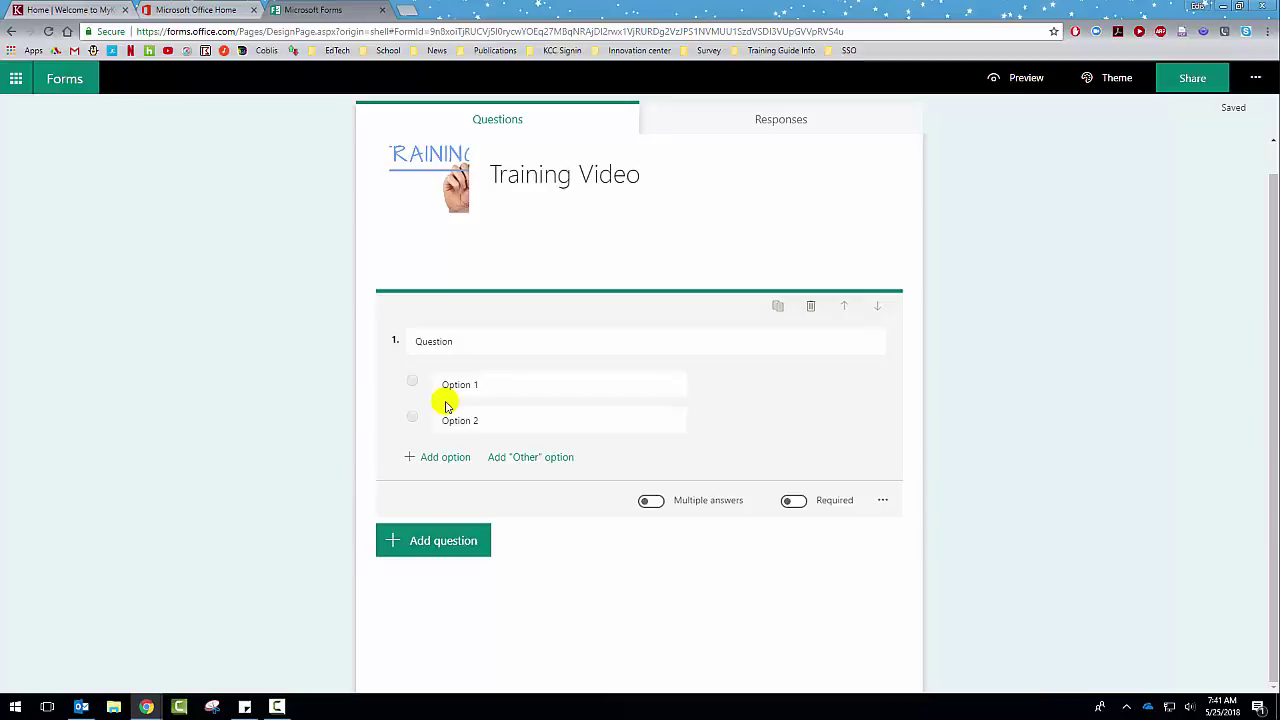
pyautogui.click(651, 501)
pyautogui.click(409, 465)
pyautogui.click(409, 491)
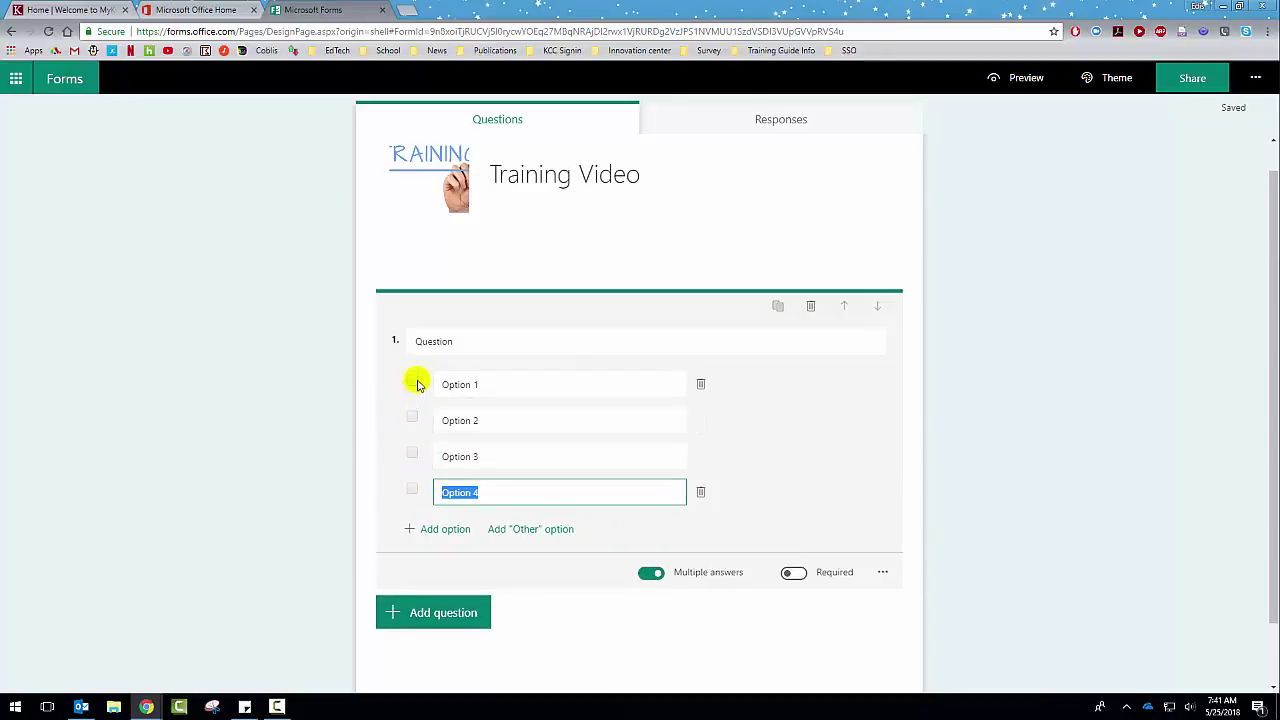
pyautogui.click(1023, 88)
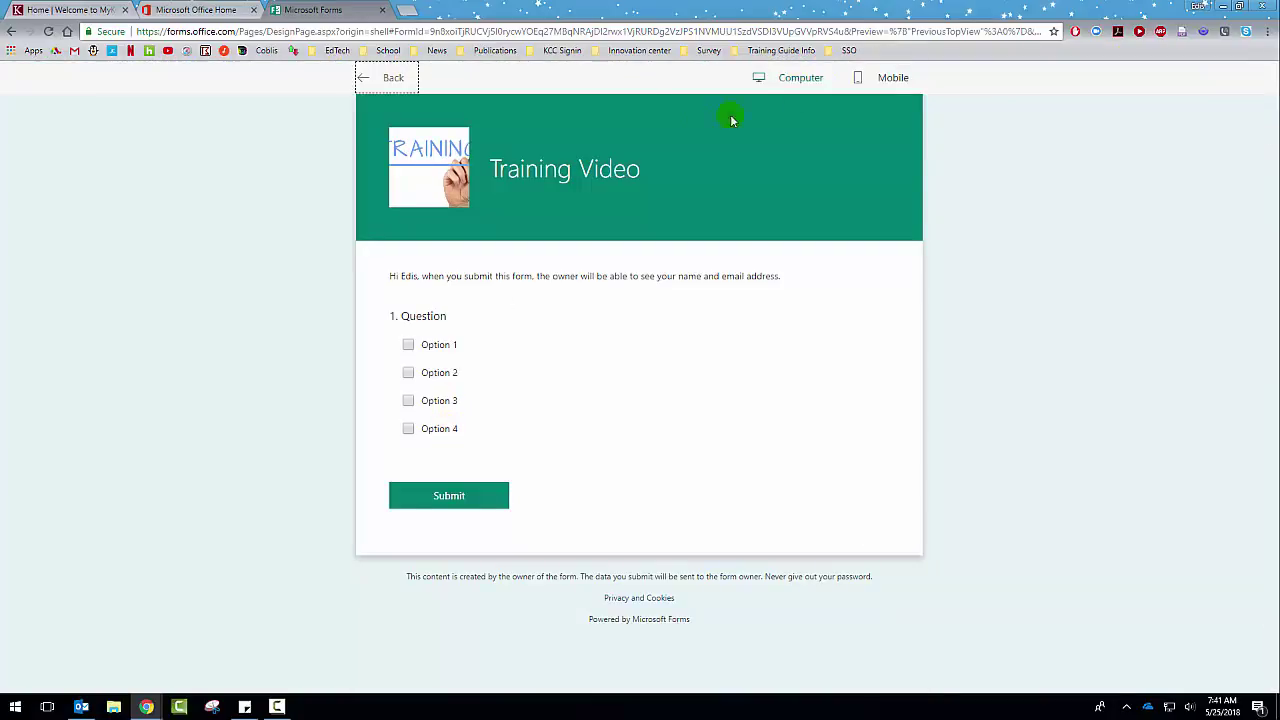
pyautogui.click(385, 77)
pyautogui.click(650, 573)
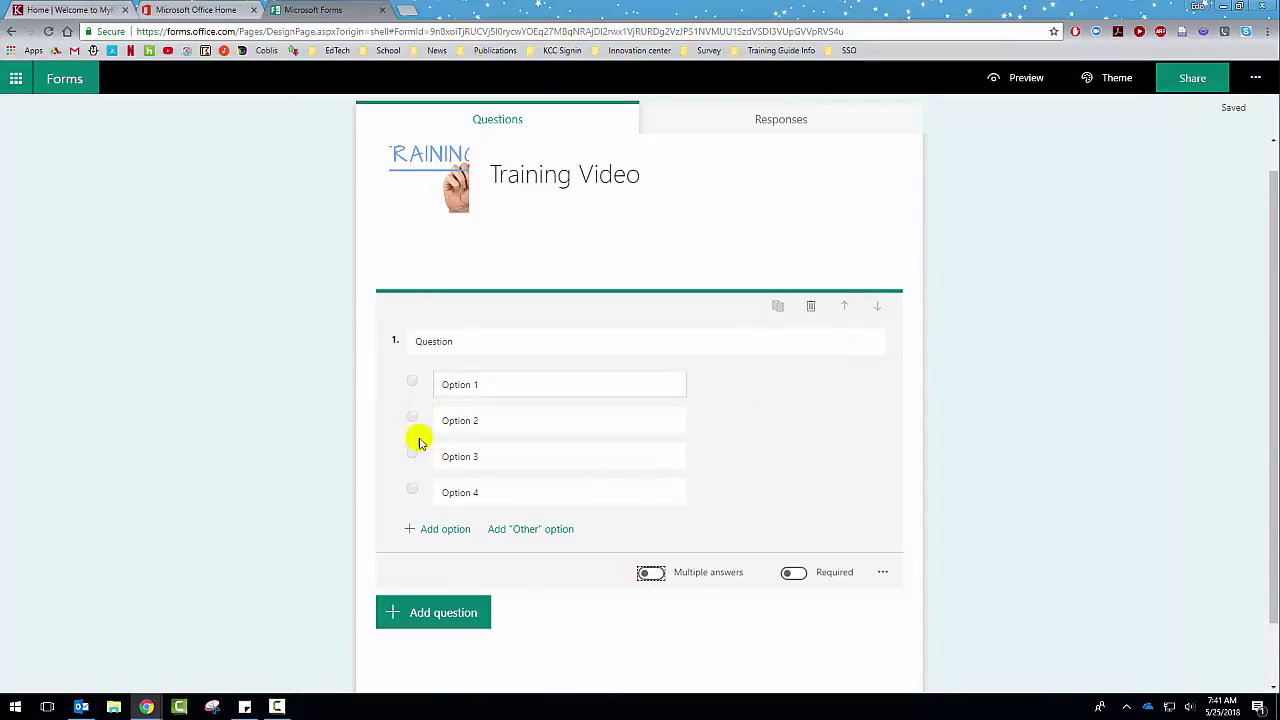
pyautogui.click(1010, 79)
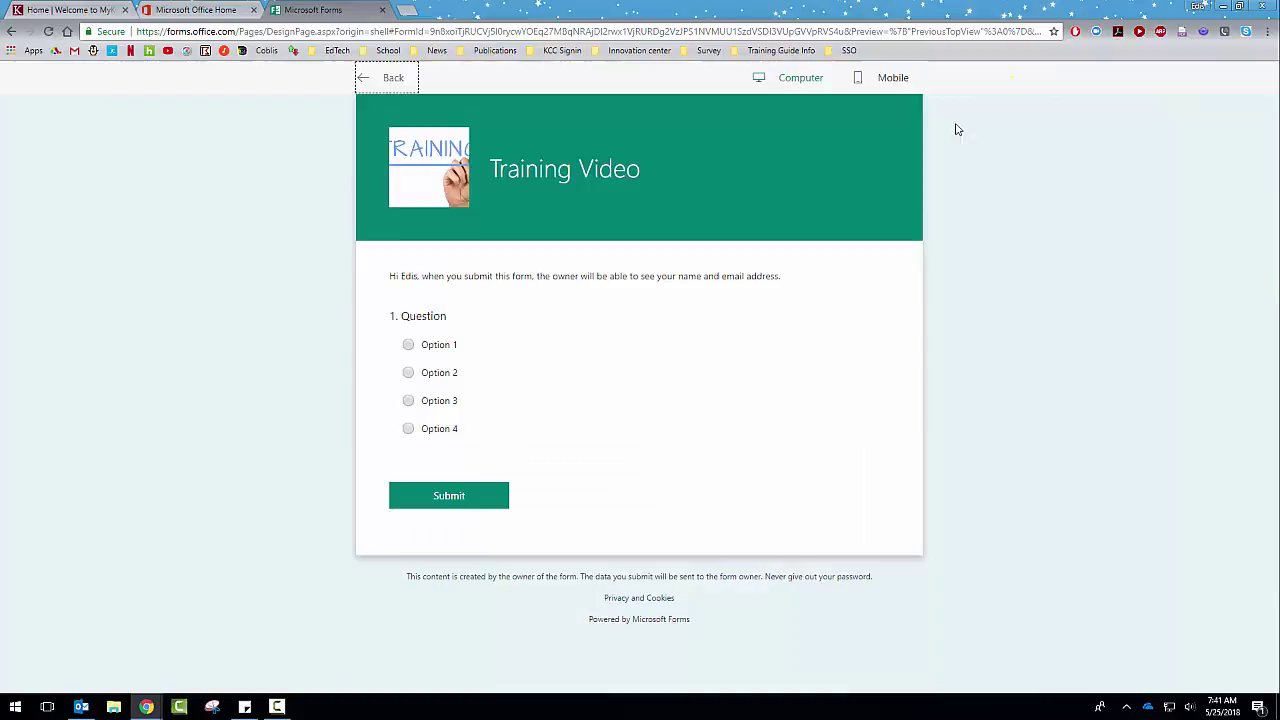
pyautogui.click(408, 345)
pyautogui.click(409, 373)
pyautogui.click(408, 400)
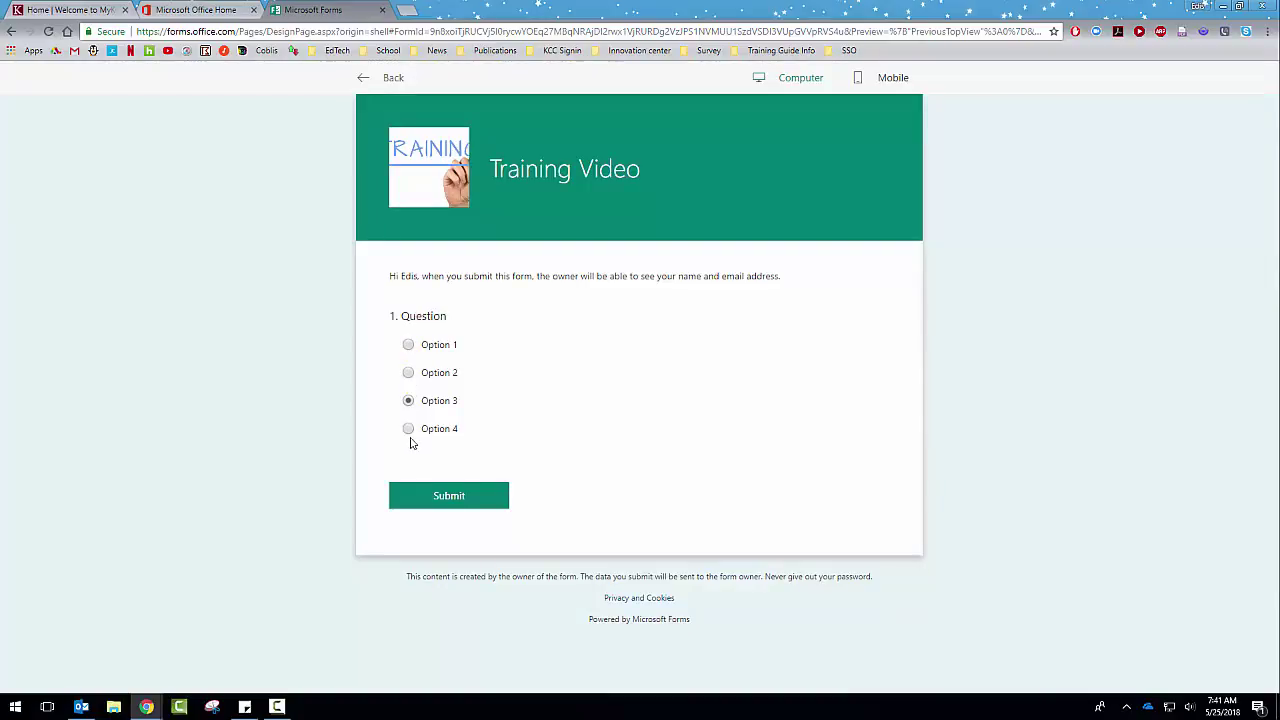
pyautogui.click(408, 428)
pyautogui.click(362, 79)
pyautogui.scroll(-1, 509, 272)
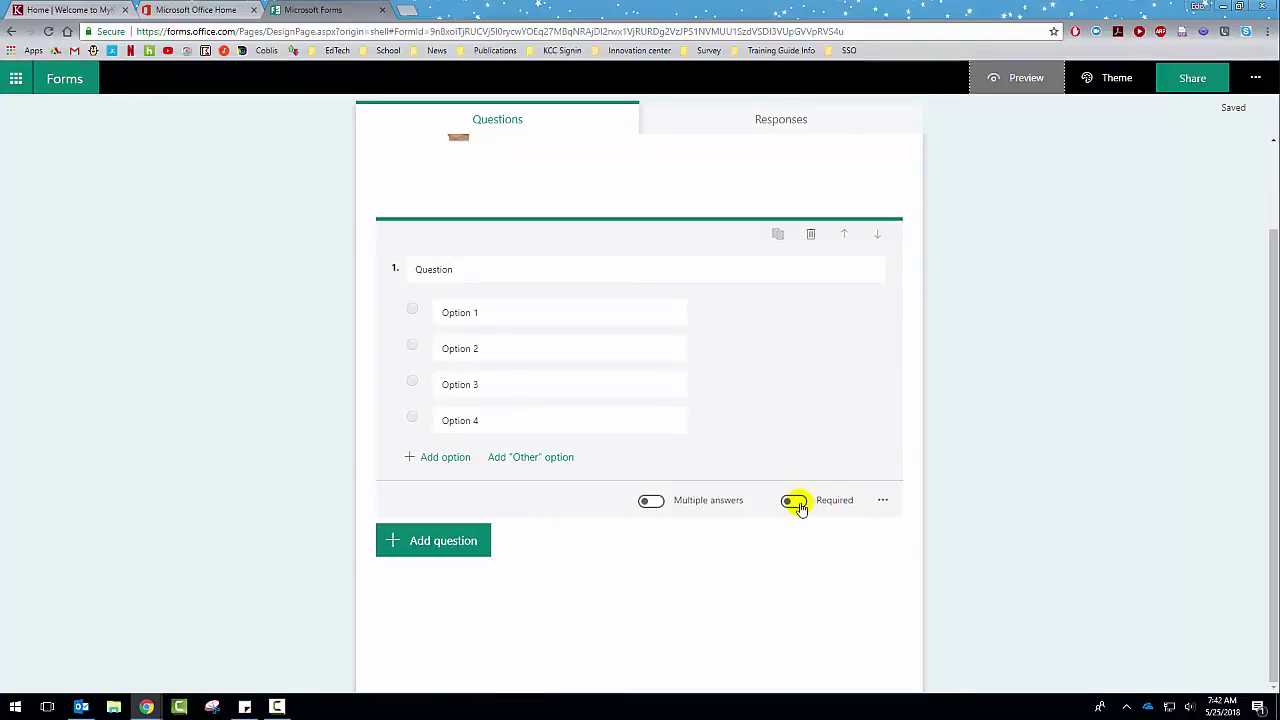
# Step: Add and then remove a subtitle on question 1, then show the question-type bar
pyautogui.click(887, 501)
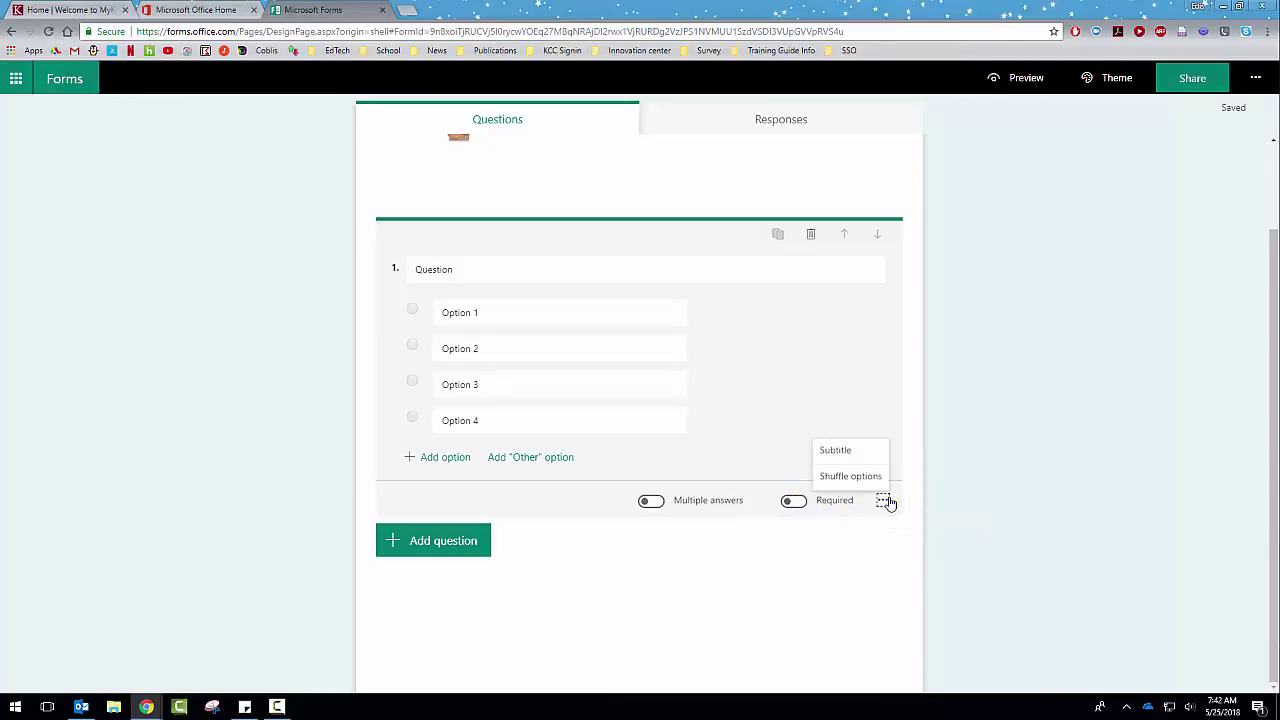
pyautogui.click(838, 451)
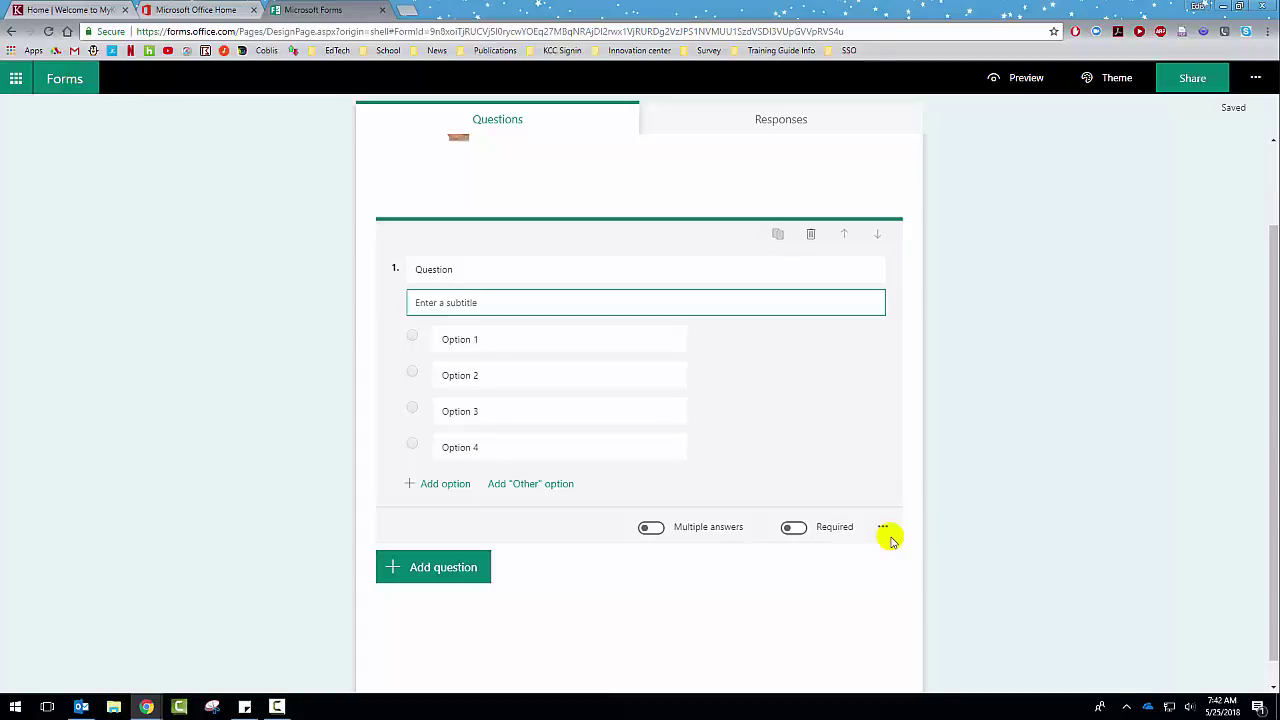
pyautogui.click(885, 530)
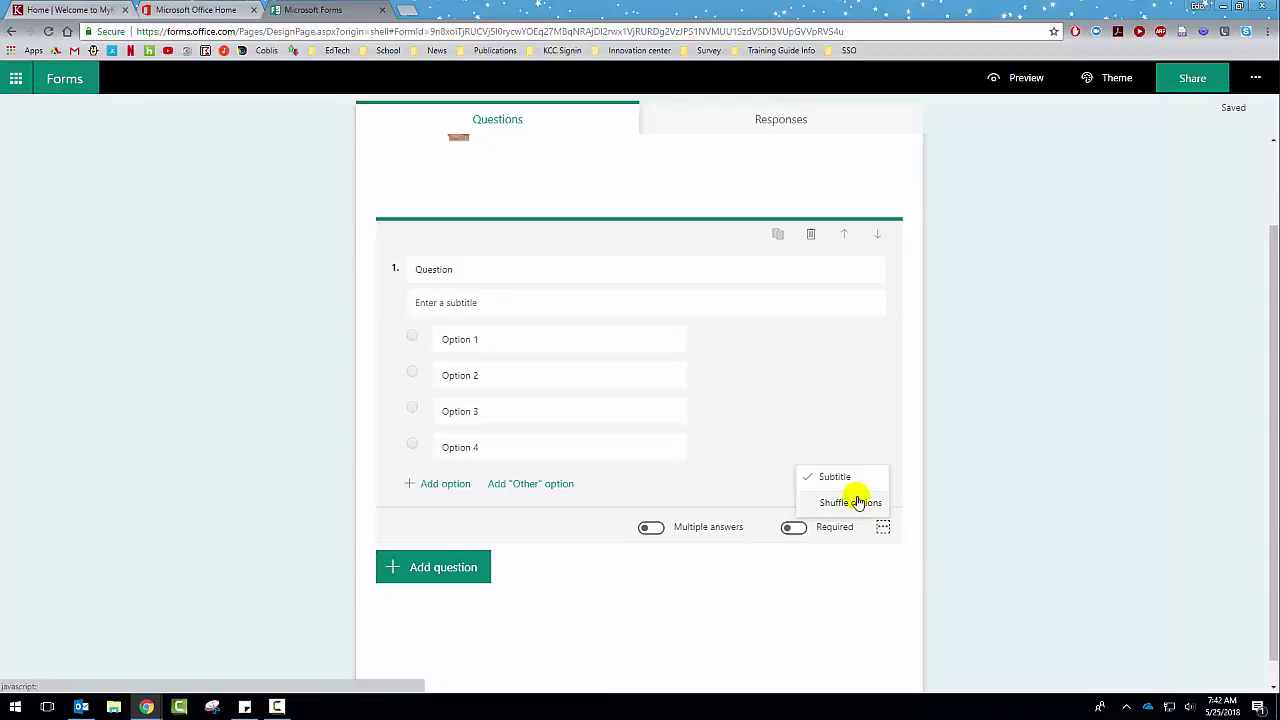
pyautogui.click(850, 487)
pyautogui.click(850, 487)
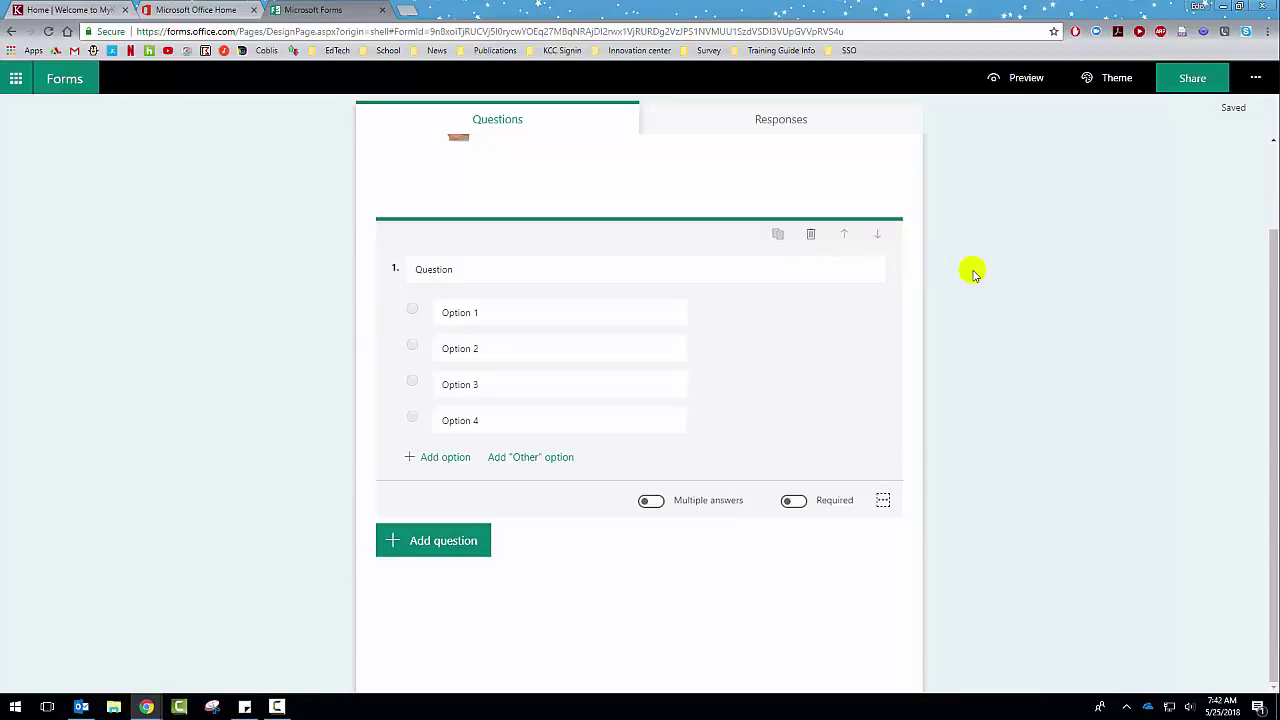
pyautogui.click(429, 546)
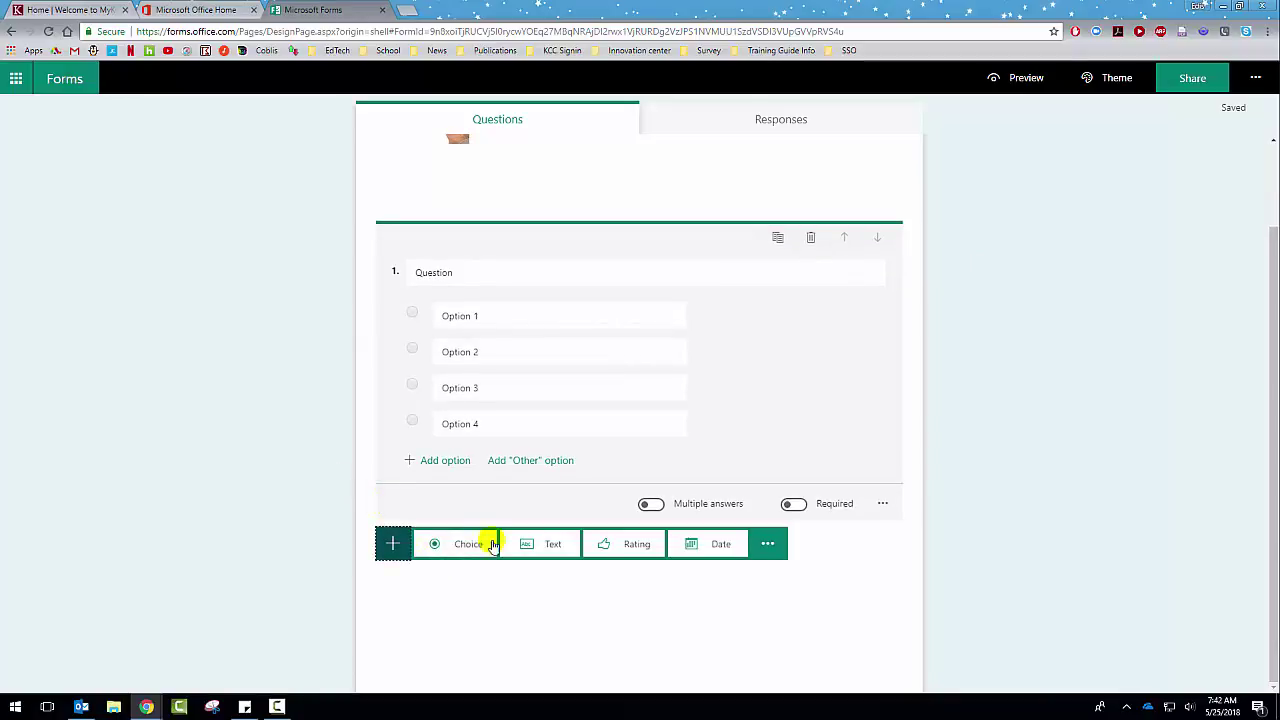
# Step: Add text question 2 with its default title and switch on Long answer
pyautogui.click(530, 543)
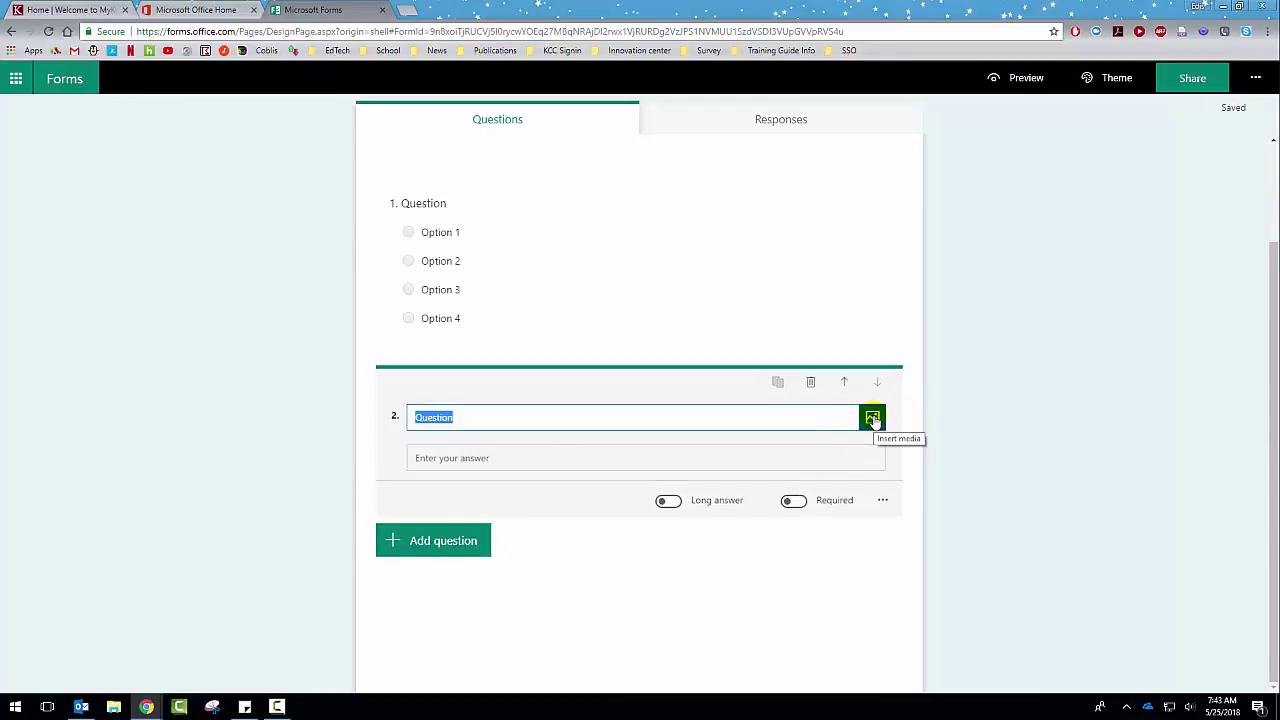
pyautogui.click(494, 460)
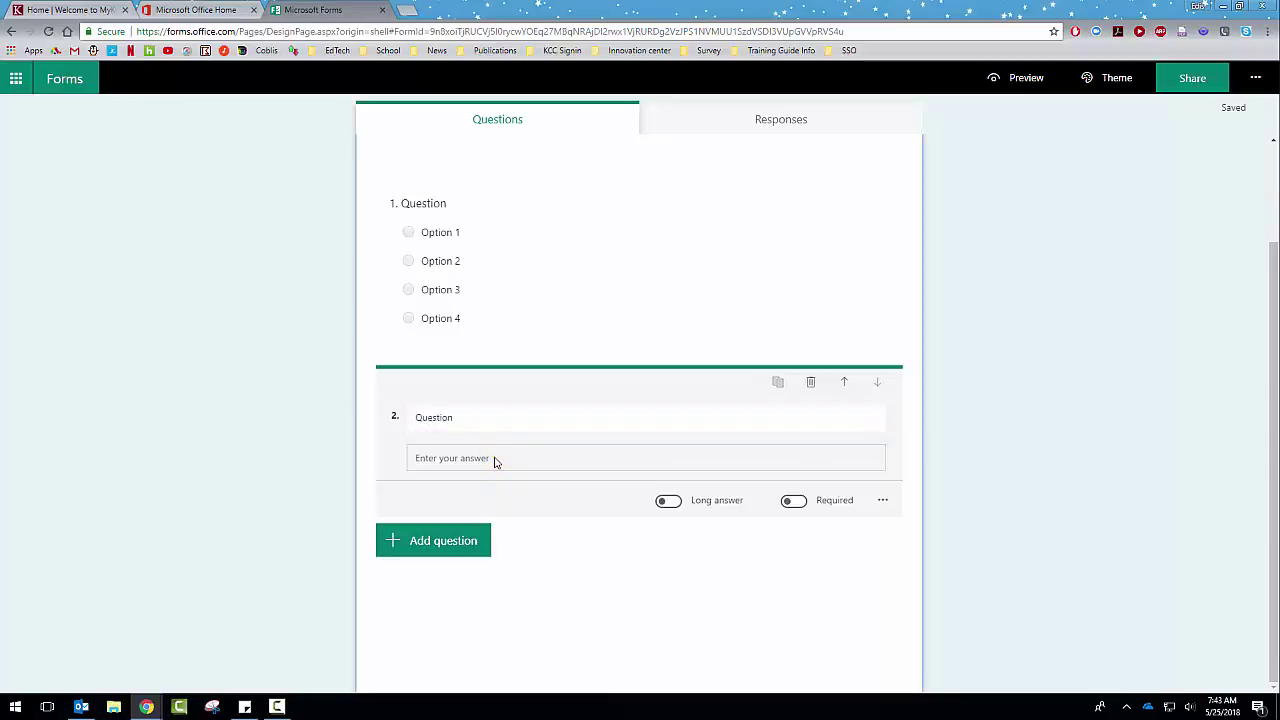
pyautogui.click(491, 424)
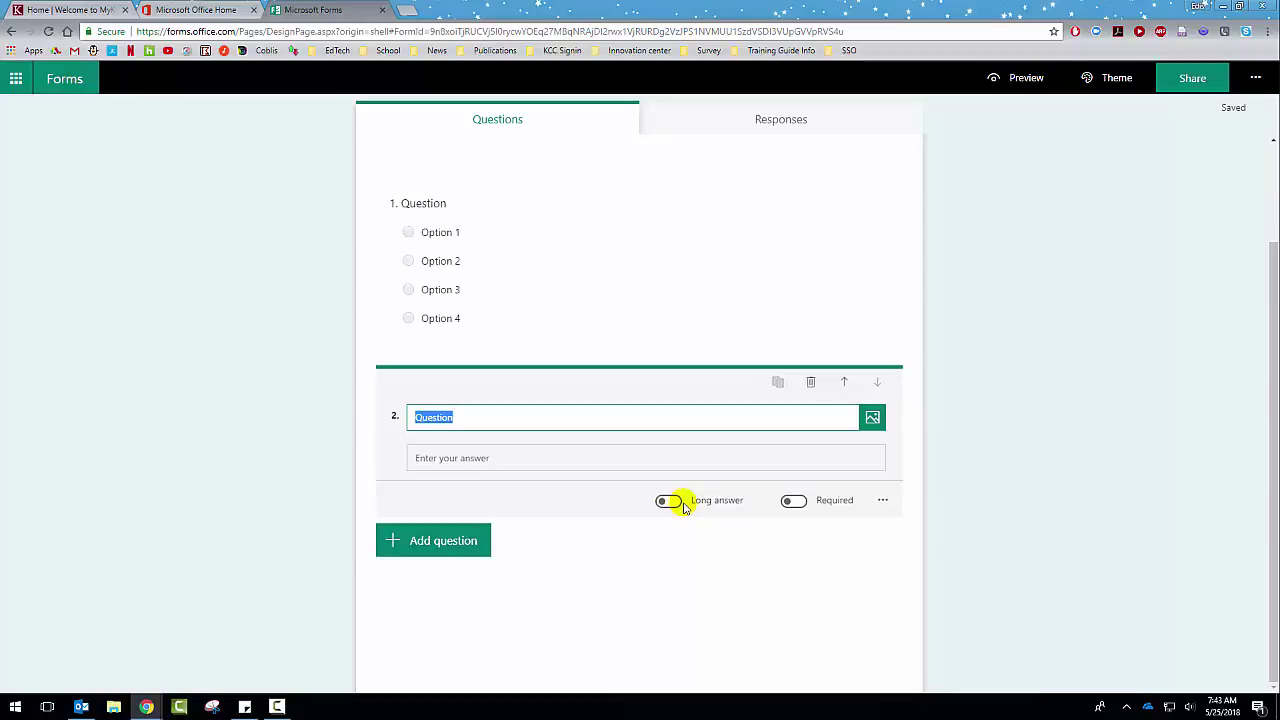
pyautogui.click(586, 455)
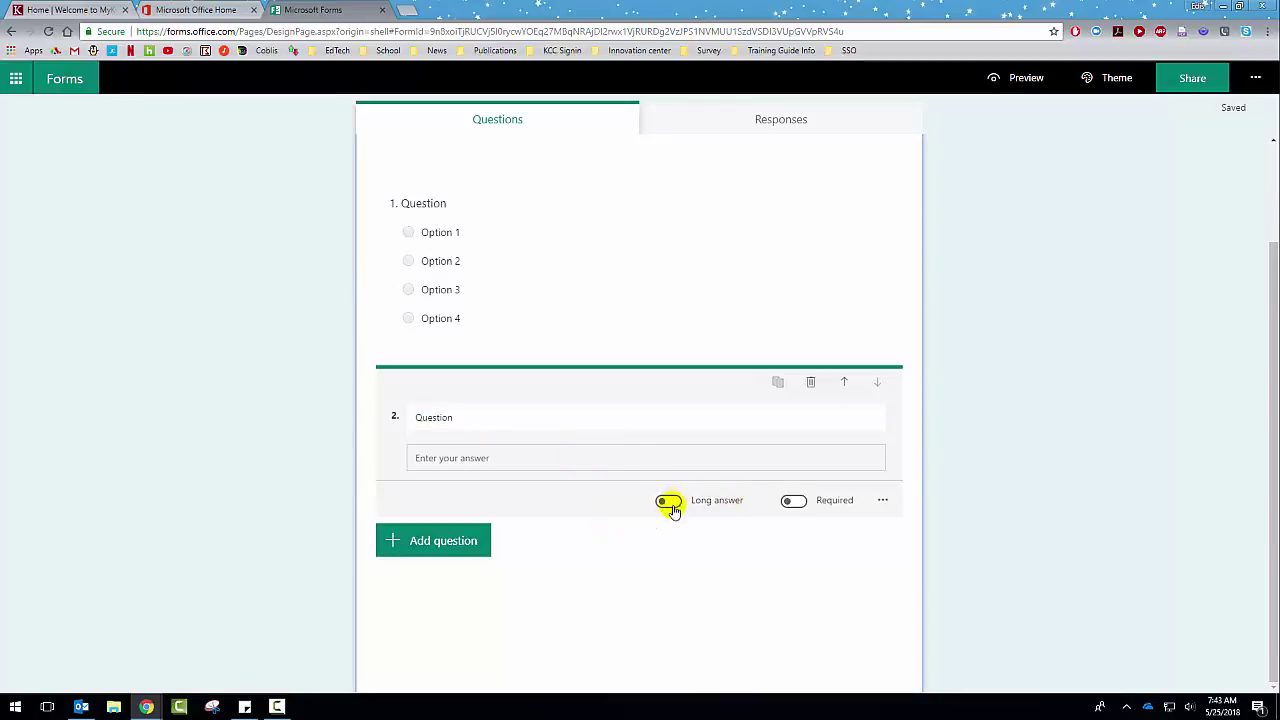
pyautogui.click(669, 502)
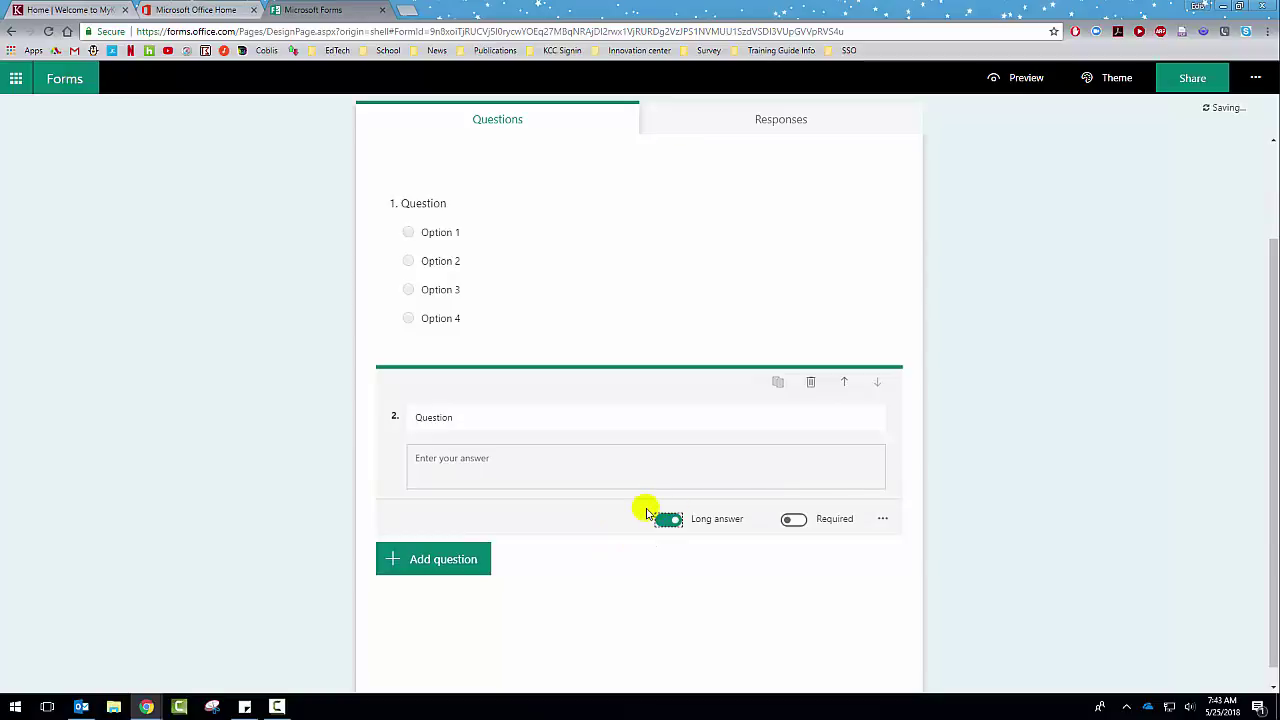
pyautogui.scroll(-1, 812, 479)
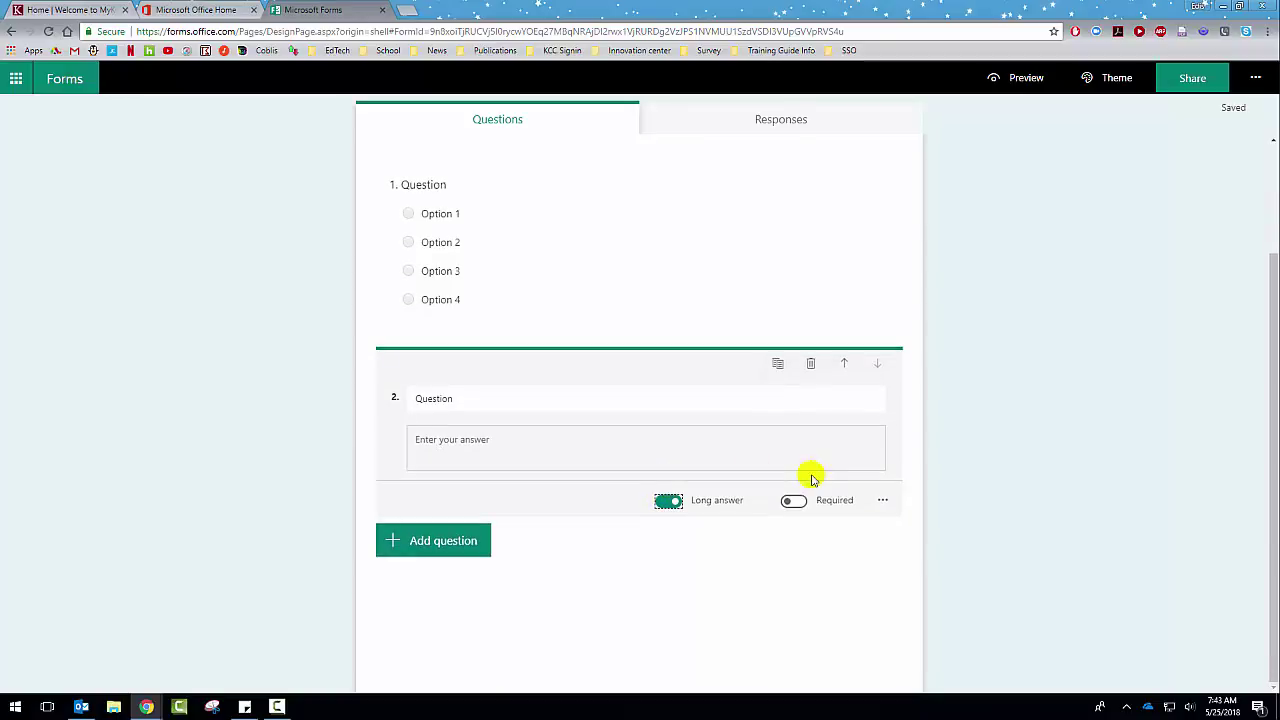
pyautogui.click(881, 501)
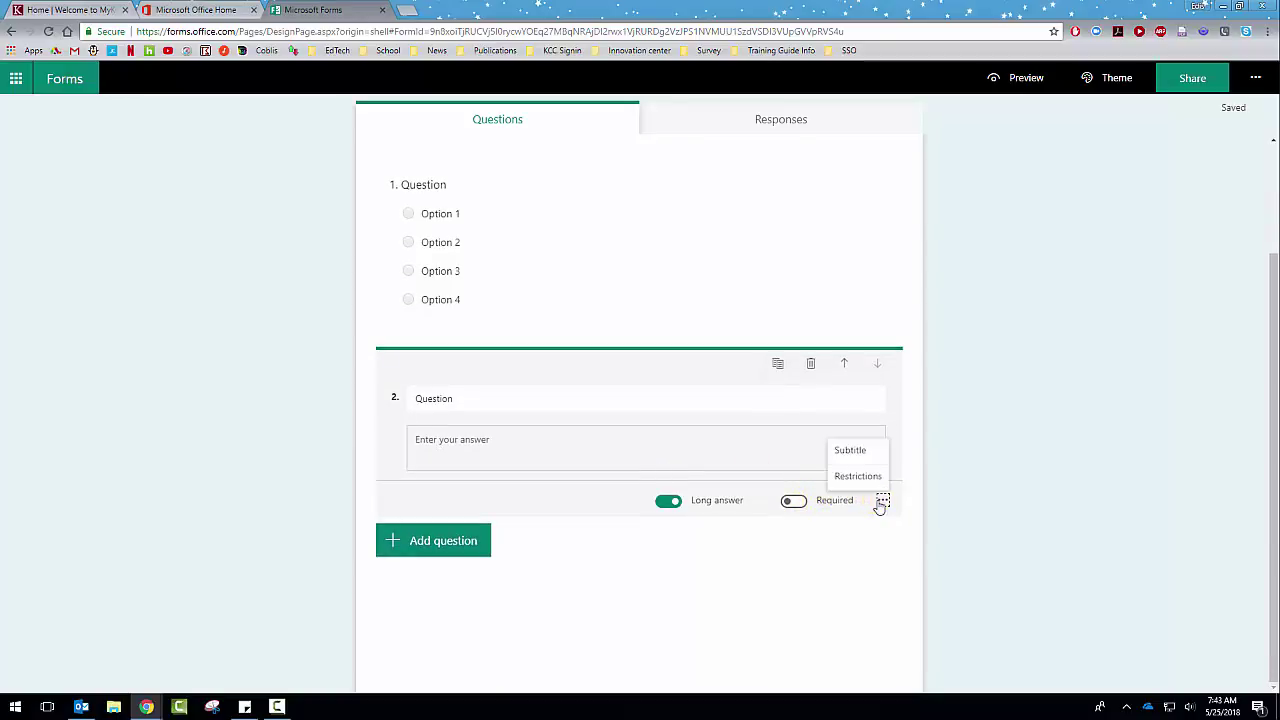
pyautogui.click(860, 476)
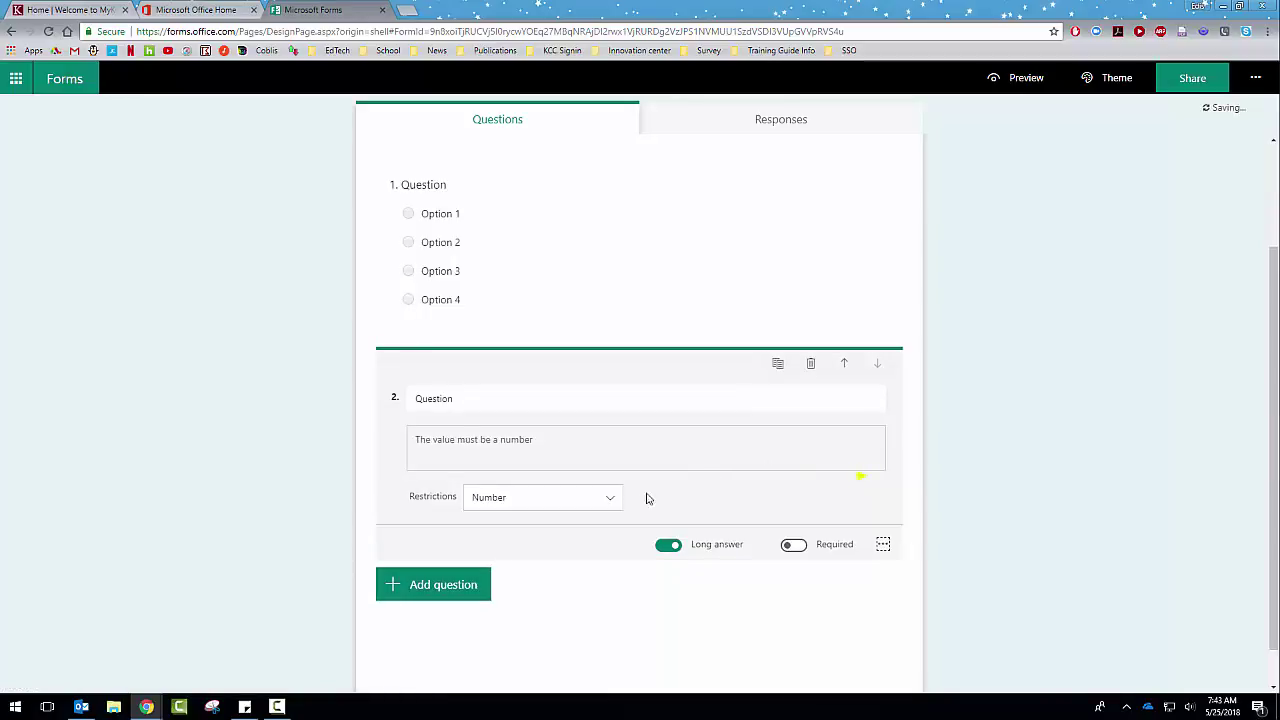
pyautogui.click(622, 503)
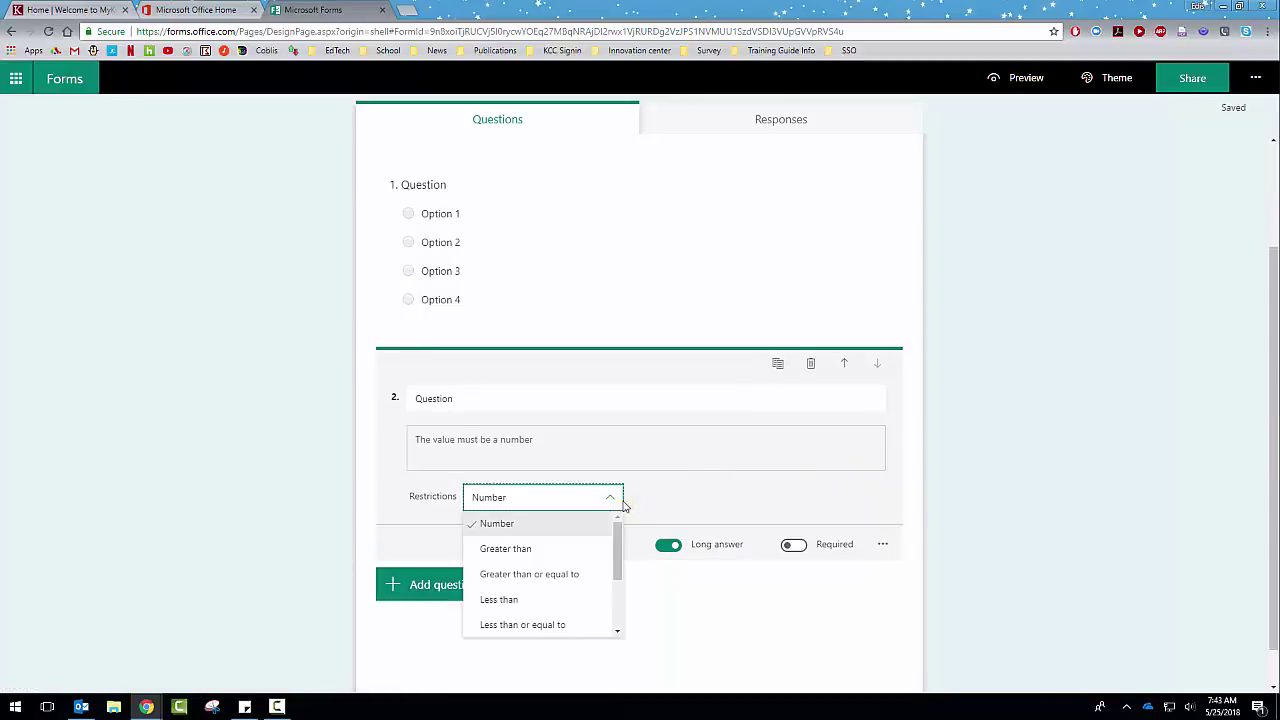
pyautogui.click(573, 576)
pyautogui.scroll(-2, 573, 577)
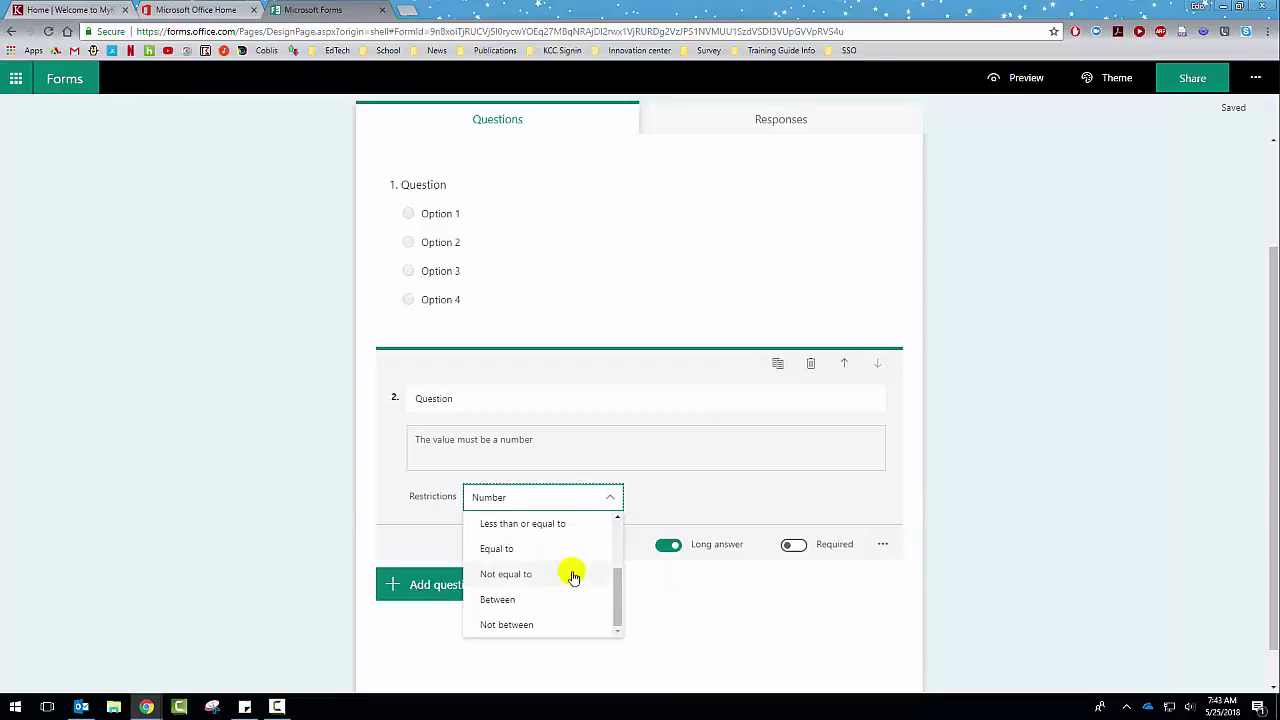
pyautogui.scroll(2, 530, 575)
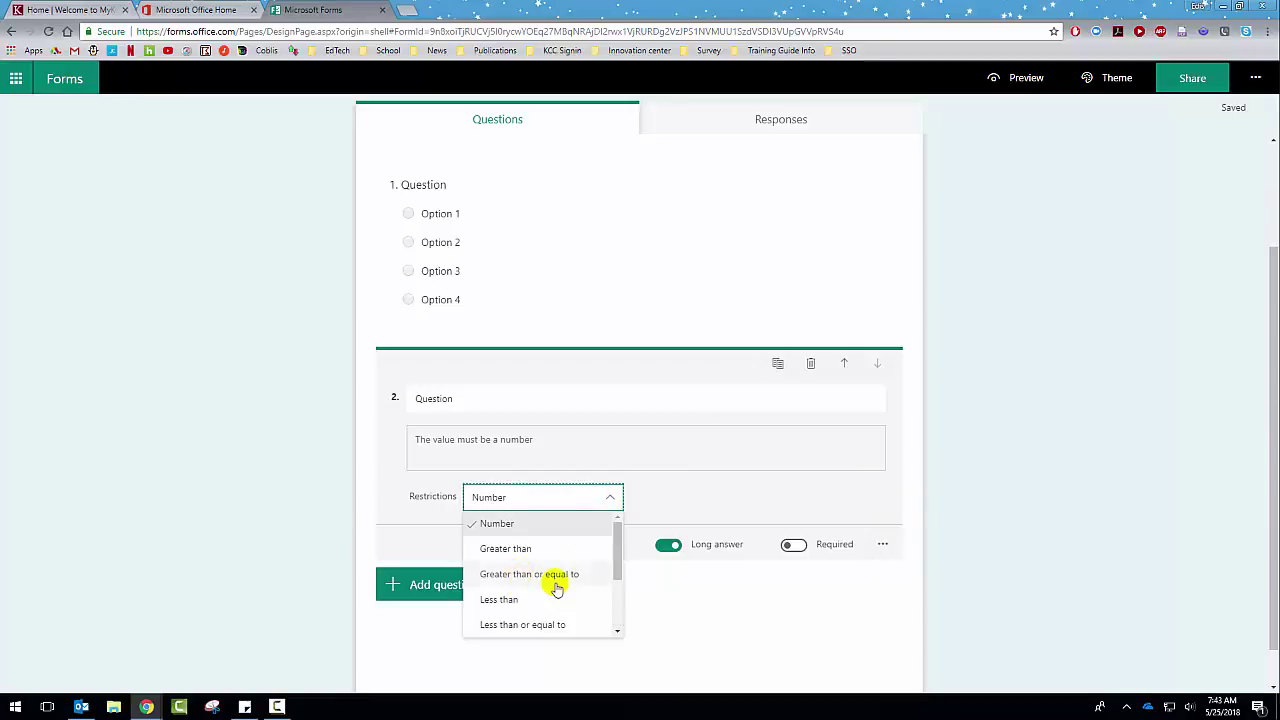
pyautogui.click(882, 544)
pyautogui.click(858, 520)
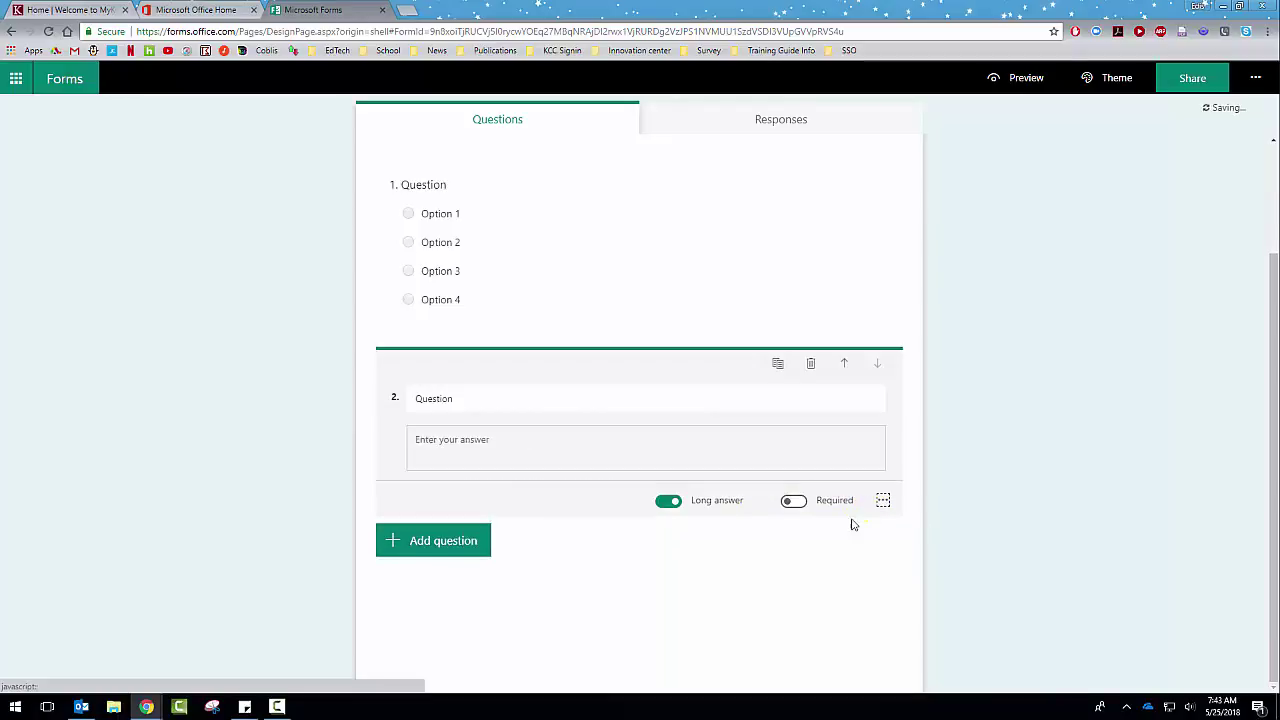
# Step: Add rating question 3 with a 10-level scale
pyautogui.click(480, 546)
pyautogui.click(601, 546)
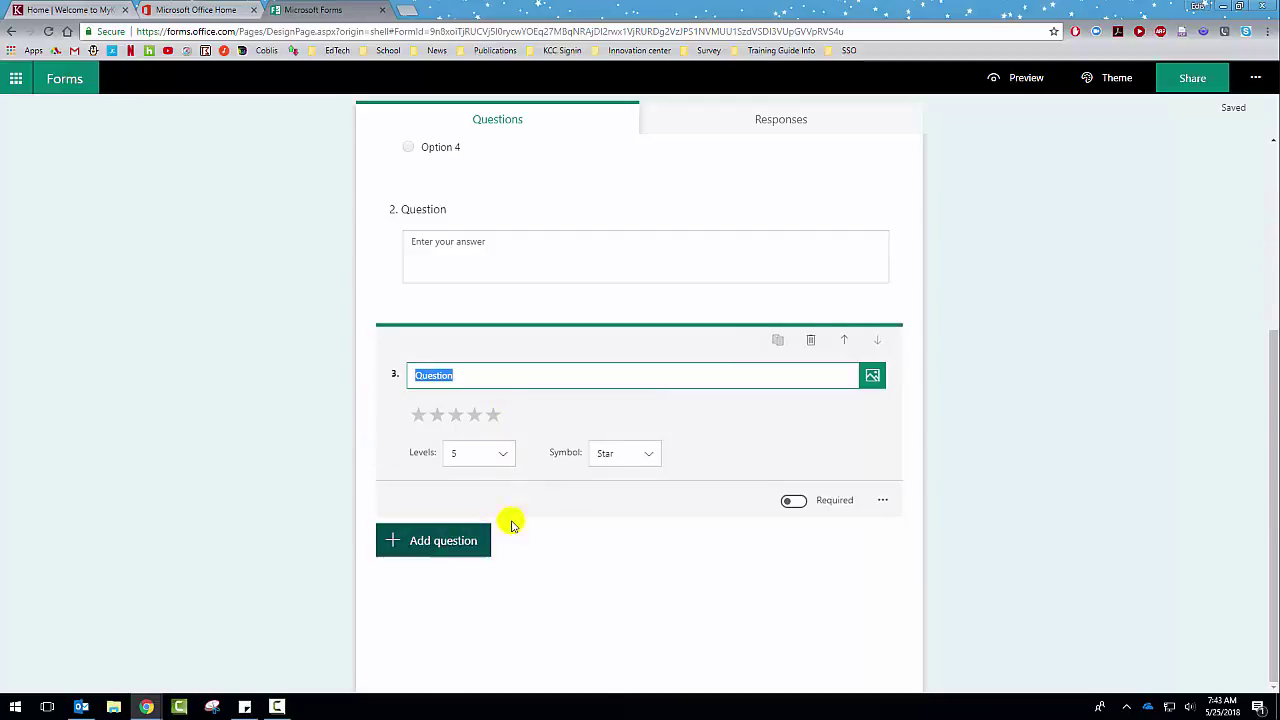
pyautogui.click(506, 453)
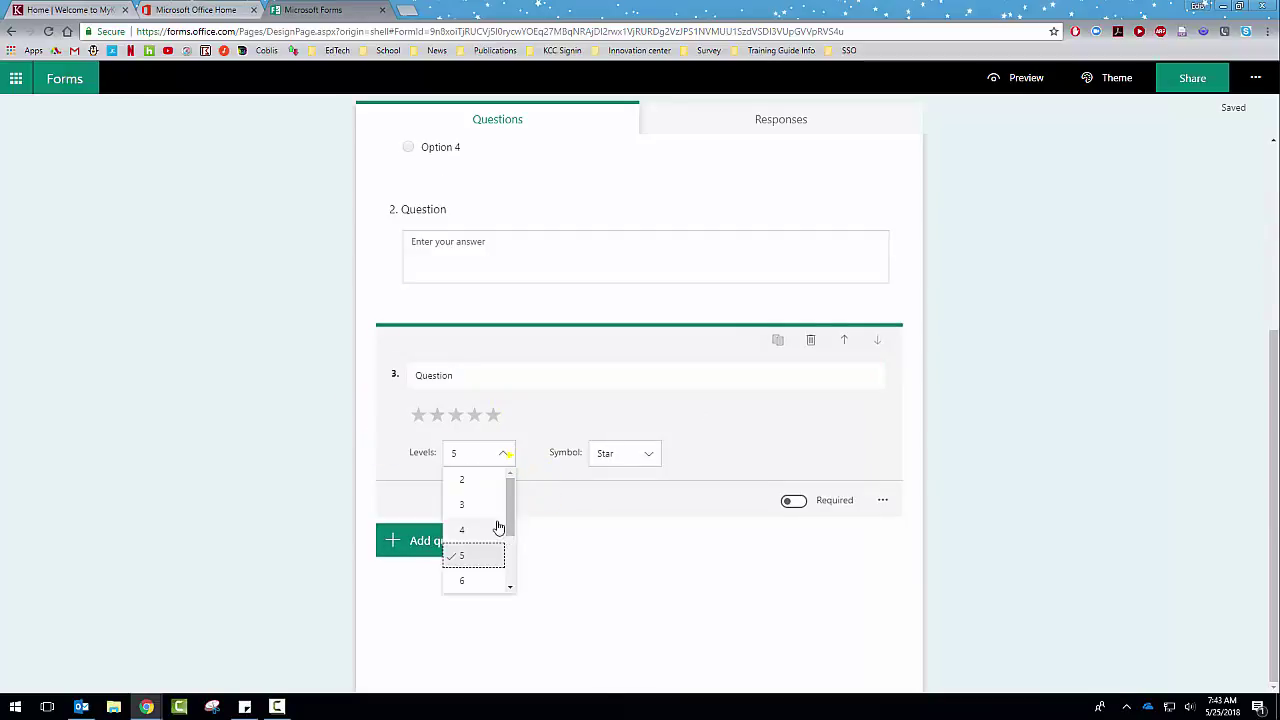
pyautogui.moveTo(508, 513); pyautogui.dragTo(520, 566)
pyautogui.click(477, 592)
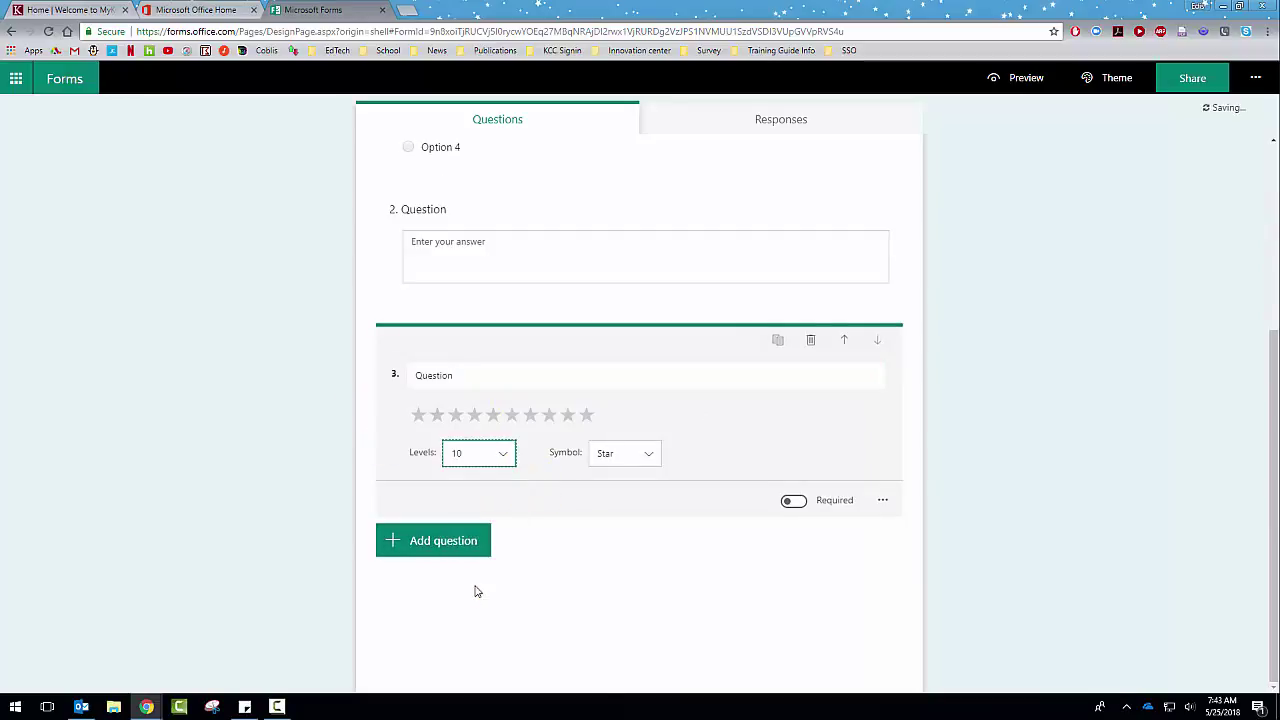
pyautogui.click(623, 457)
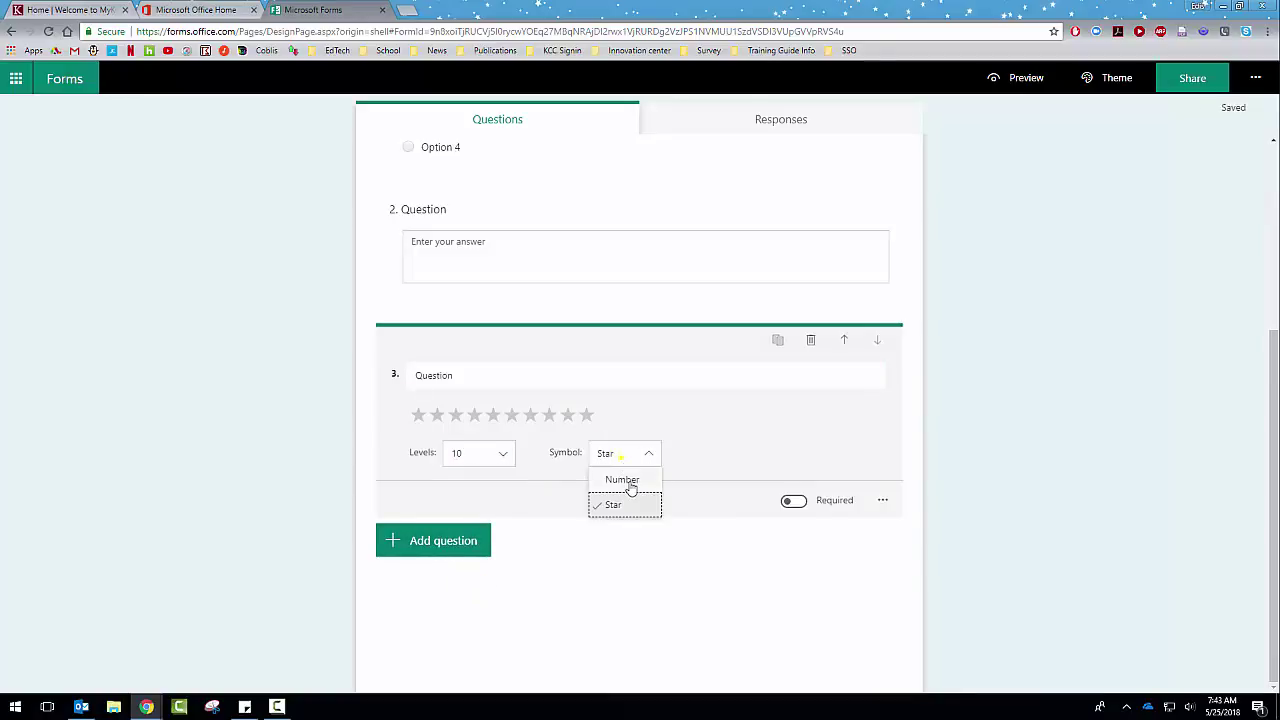
pyautogui.click(627, 478)
pyautogui.click(433, 374)
pyautogui.click(434, 437)
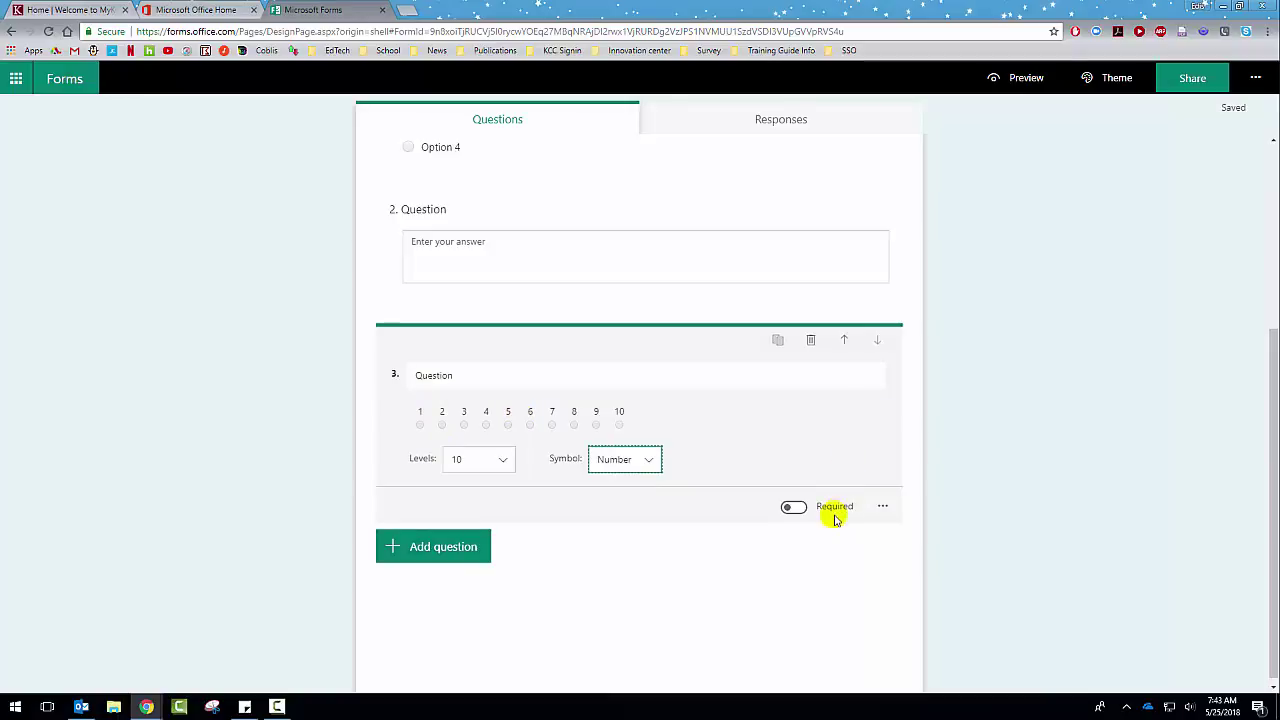
# Step: Label the rating 'unsatisfactory' to 'satisfactory', use the Star symbol, and add date question 4
pyautogui.click(880, 509)
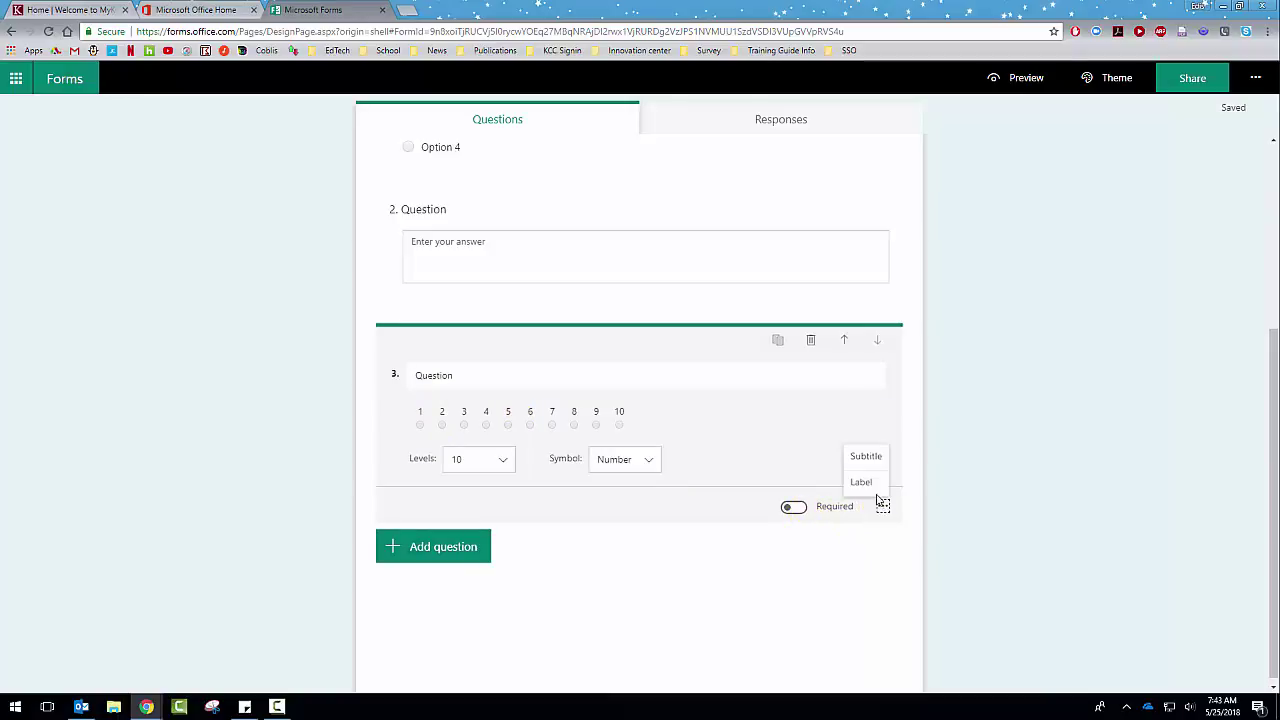
pyautogui.click(866, 483)
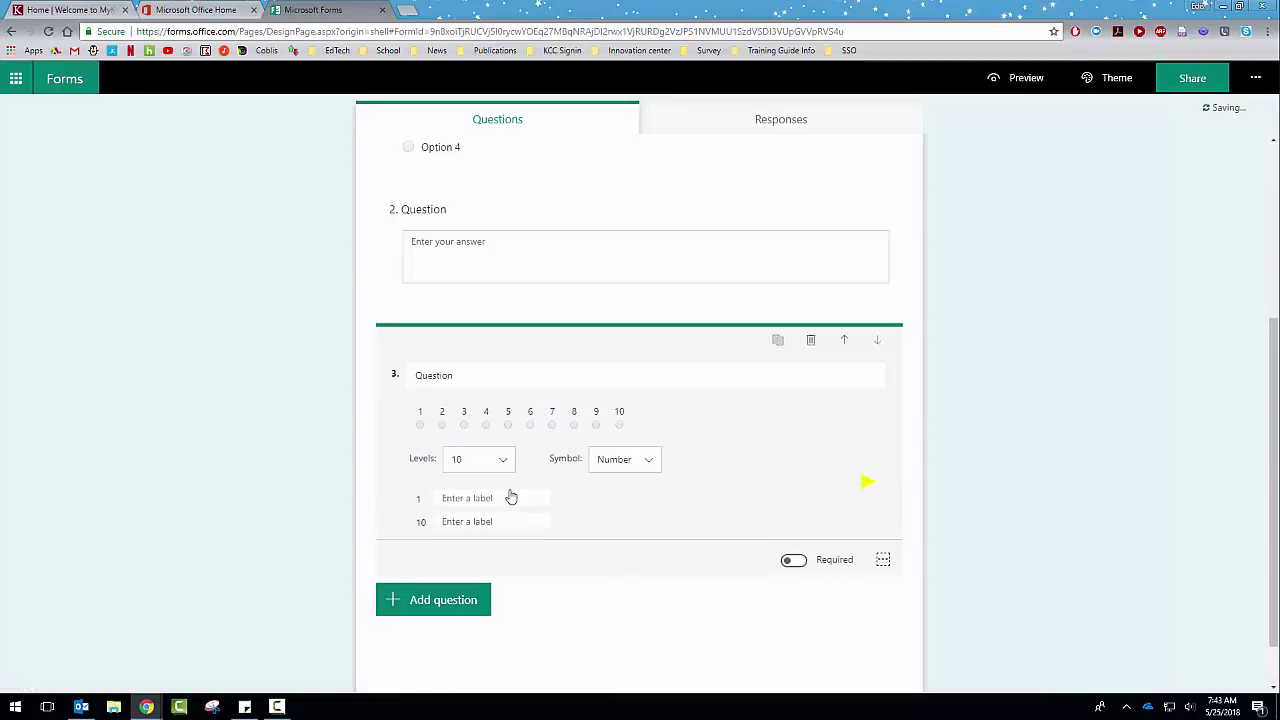
pyautogui.click(520, 497)
pyautogui.write('unsatisfactory')
pyautogui.press('Tab')
pyautogui.write('sa')
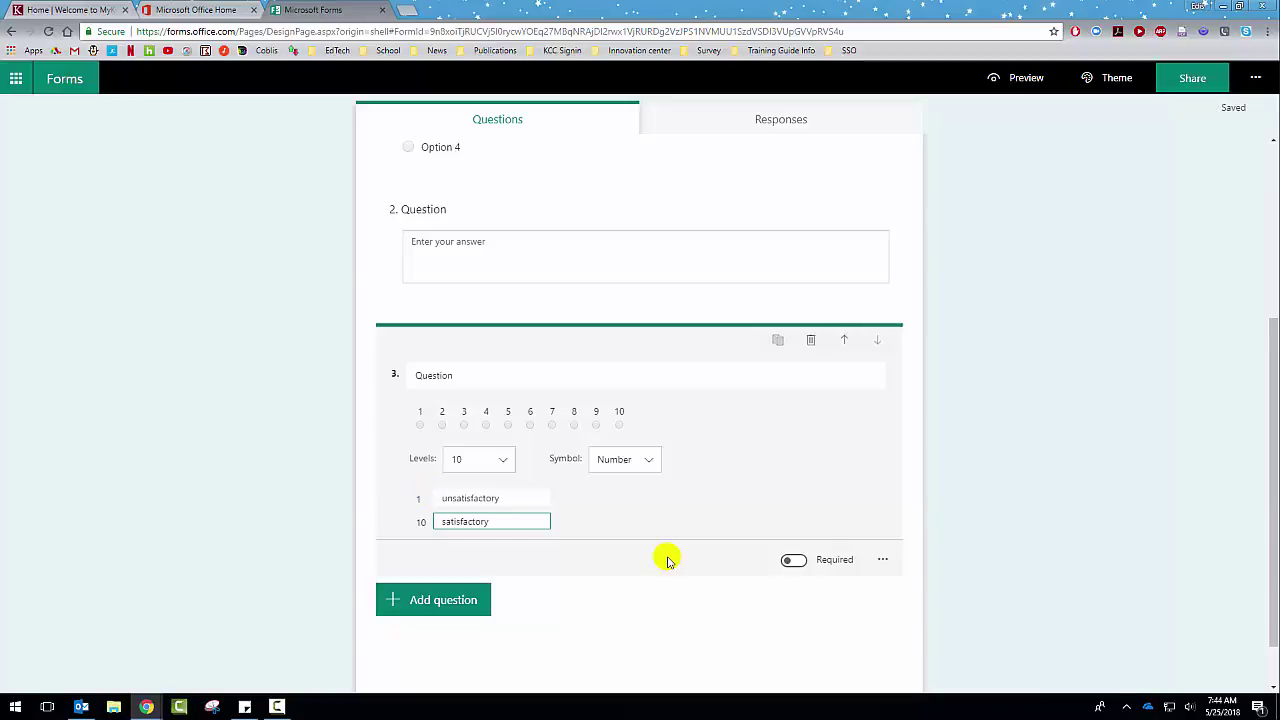
pyautogui.click(650, 462)
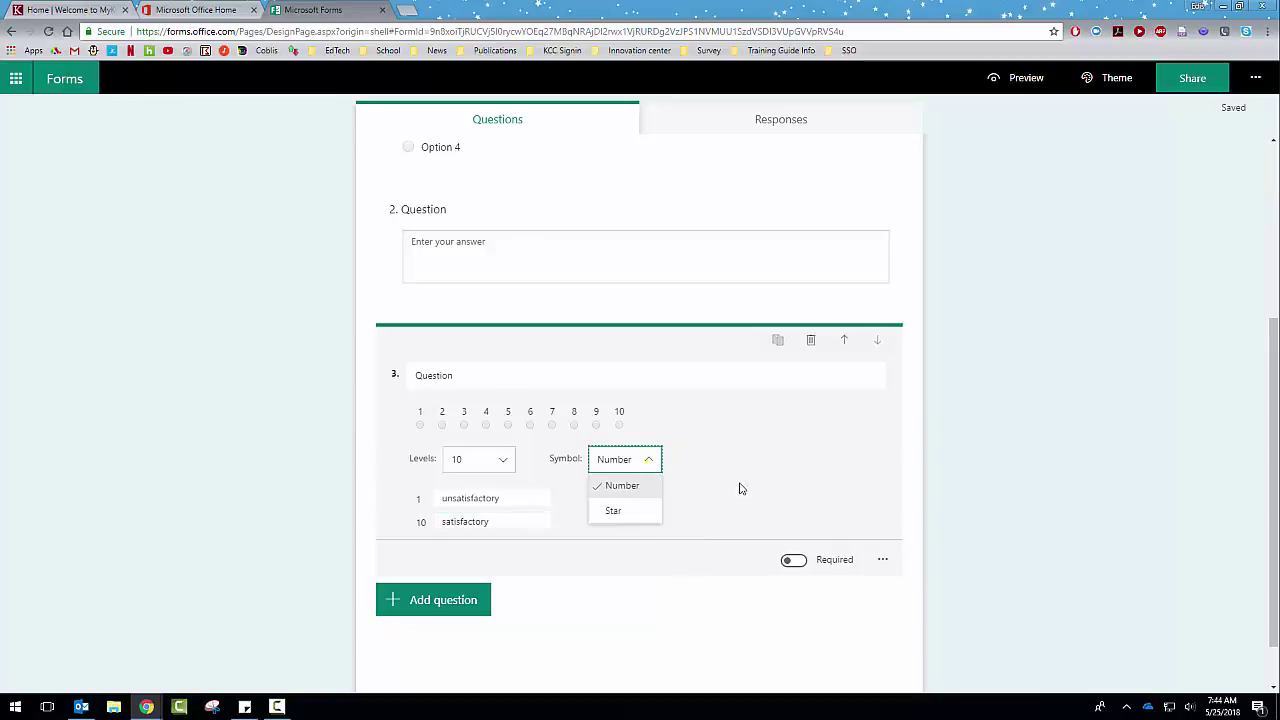
pyautogui.click(632, 510)
pyautogui.click(687, 540)
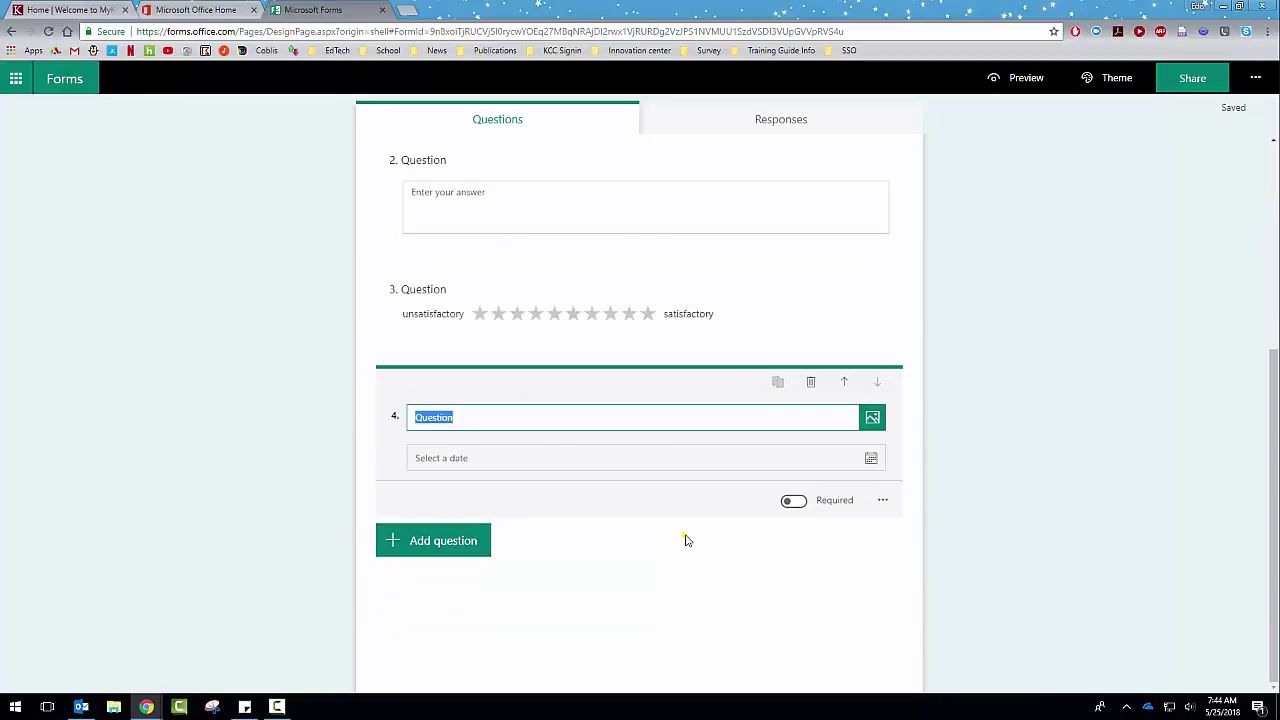
# Step: Reveal the extra Ranking and Likert question types below date question 4
pyautogui.click(686, 540)
pyautogui.scroll(4, 686, 540)
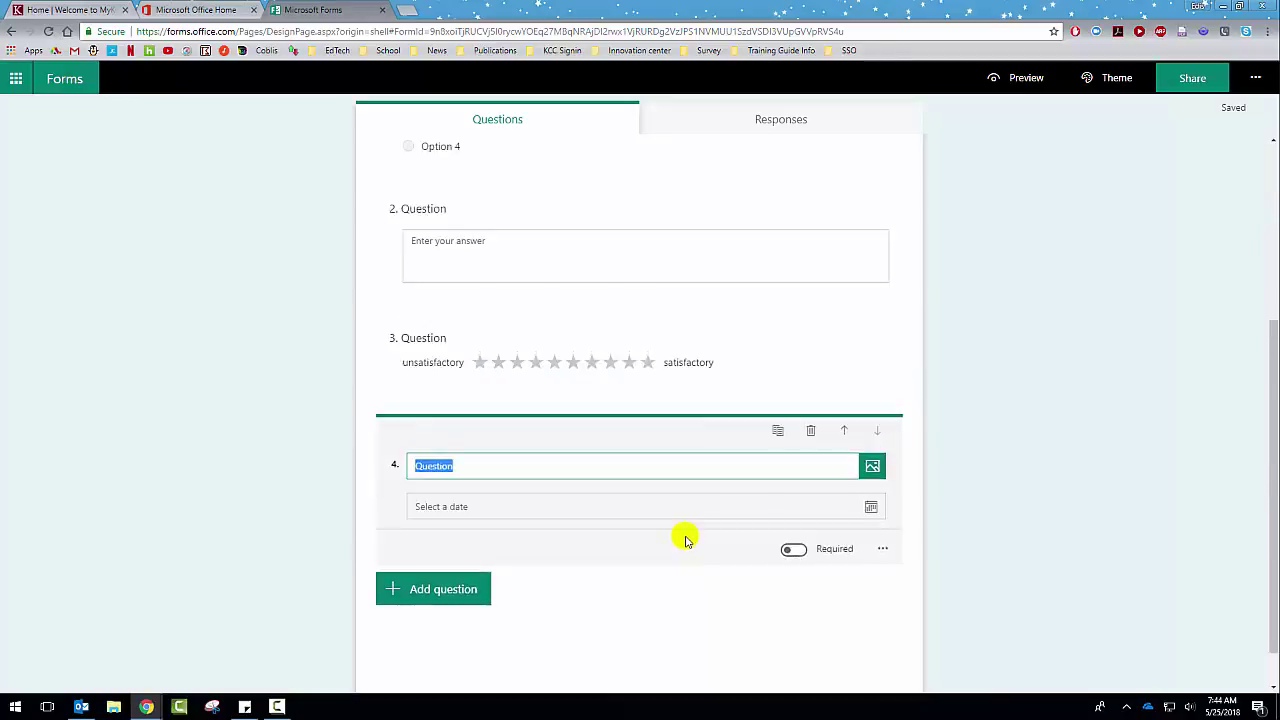
pyautogui.scroll(-3, 514, 457)
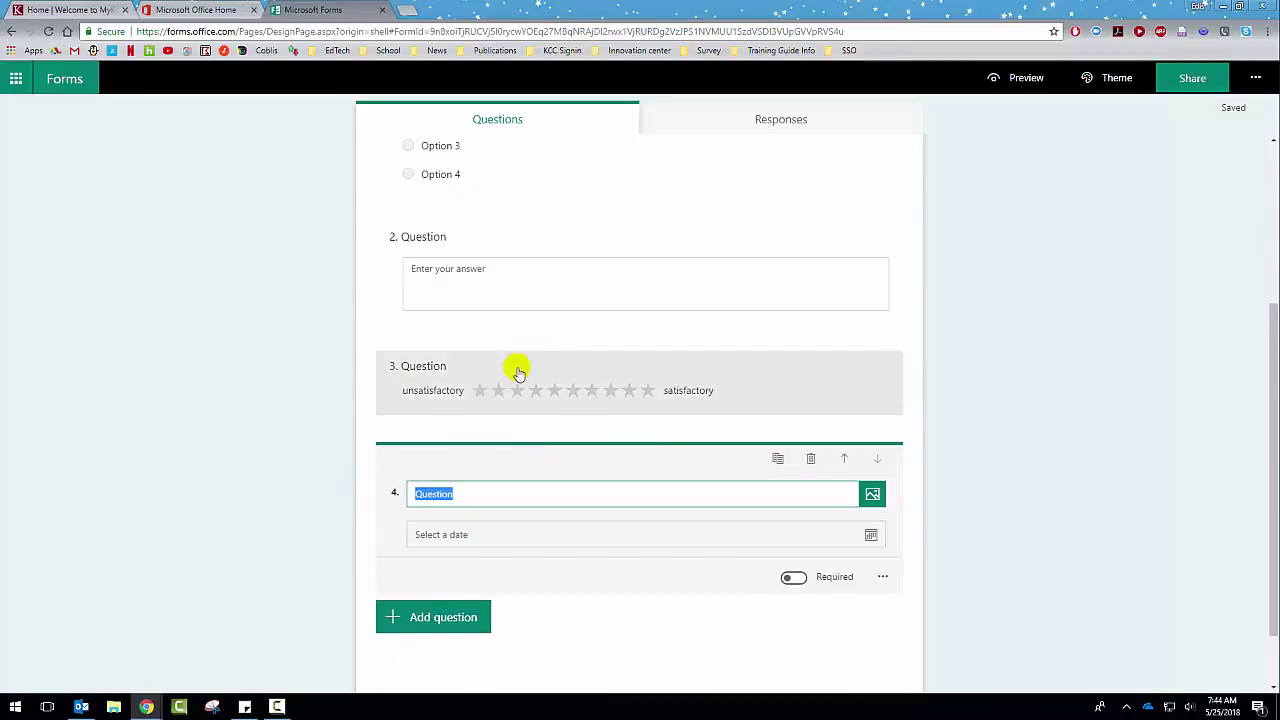
pyautogui.scroll(-1, 575, 480)
pyautogui.scroll(-1, 575, 480)
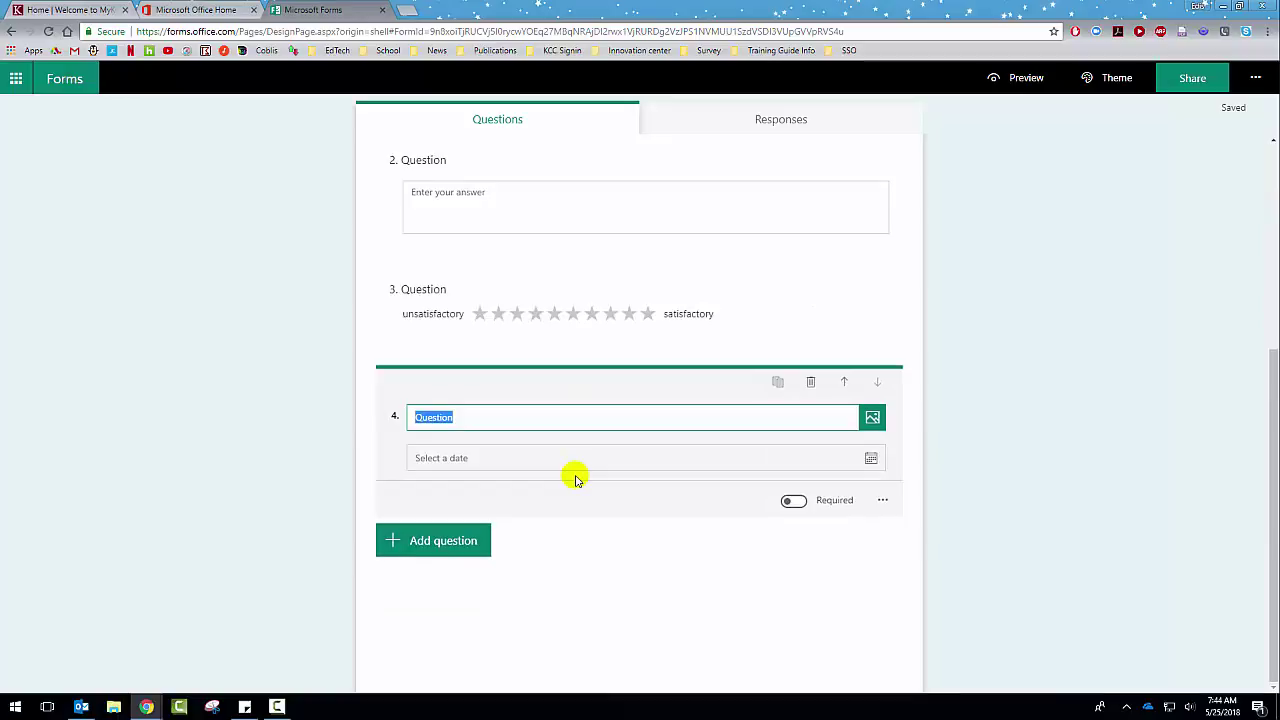
pyautogui.click(433, 540)
pyautogui.click(768, 543)
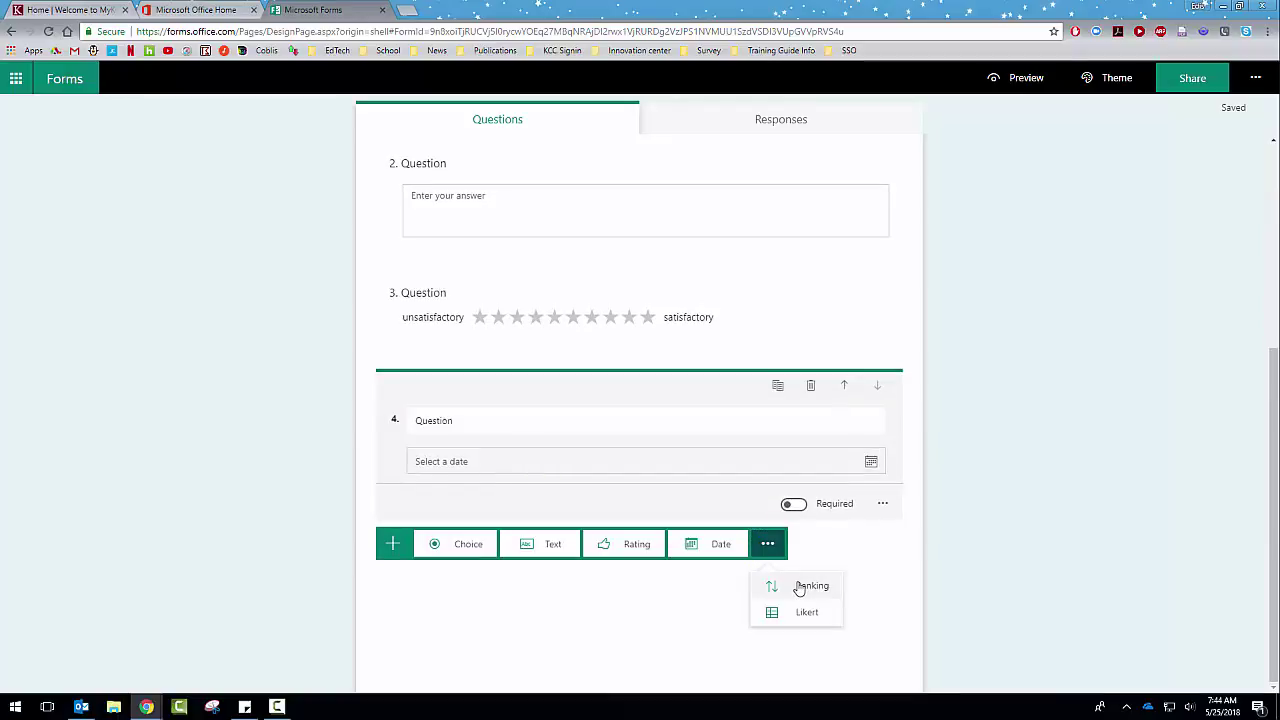
# Step: Add ranking question 5 'What day is the best for you?' with Monday, Tuesday, Wednesday
pyautogui.click(806, 587)
pyautogui.scroll(-1, 525, 463)
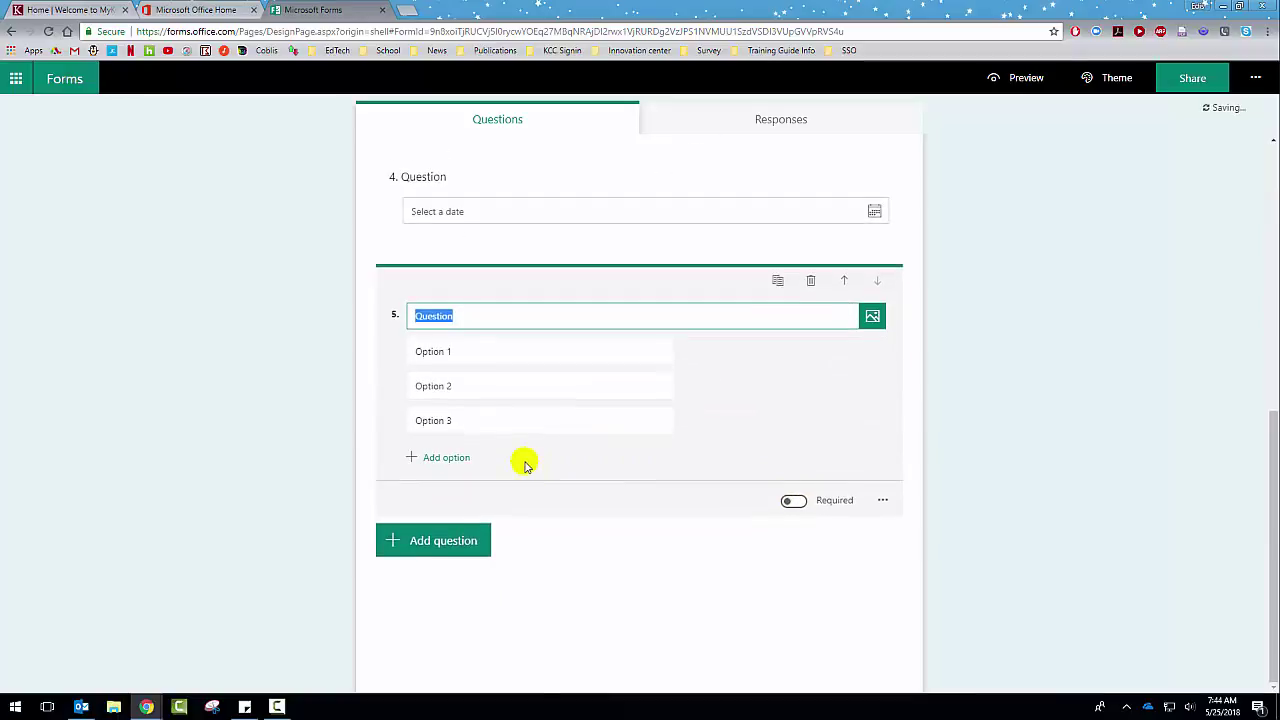
pyautogui.click(477, 353)
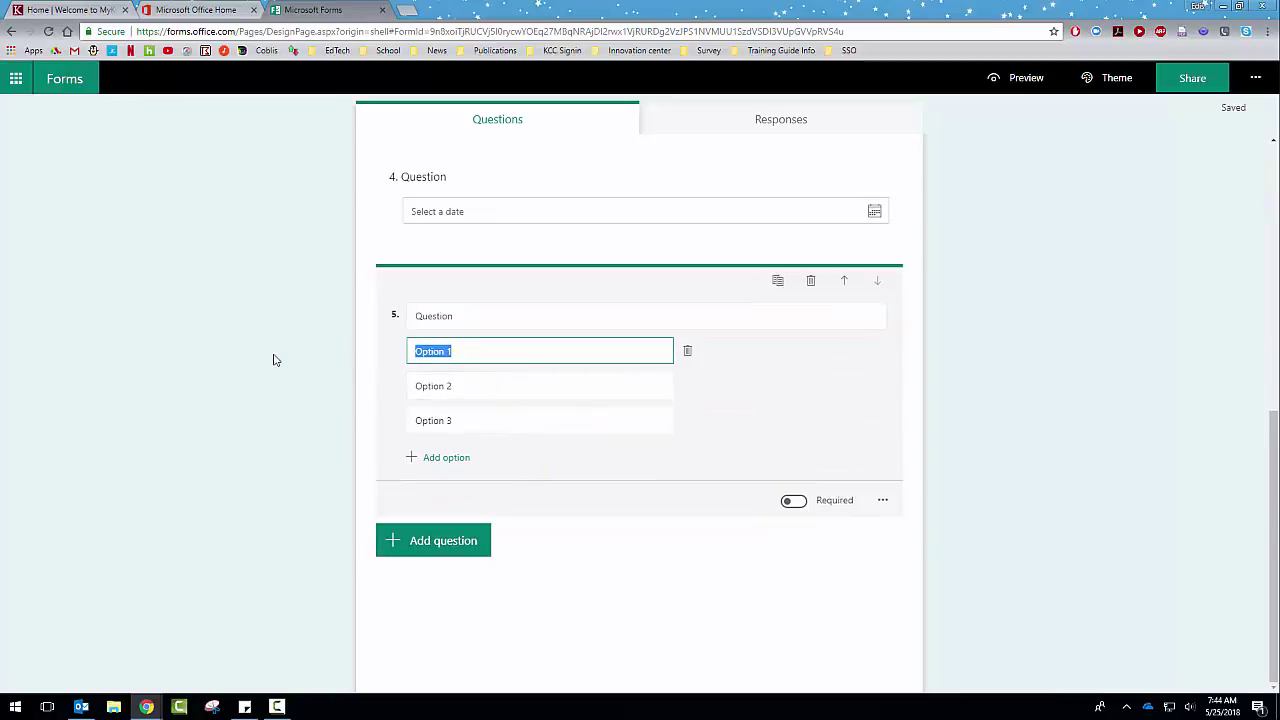
pyautogui.write('Monday')
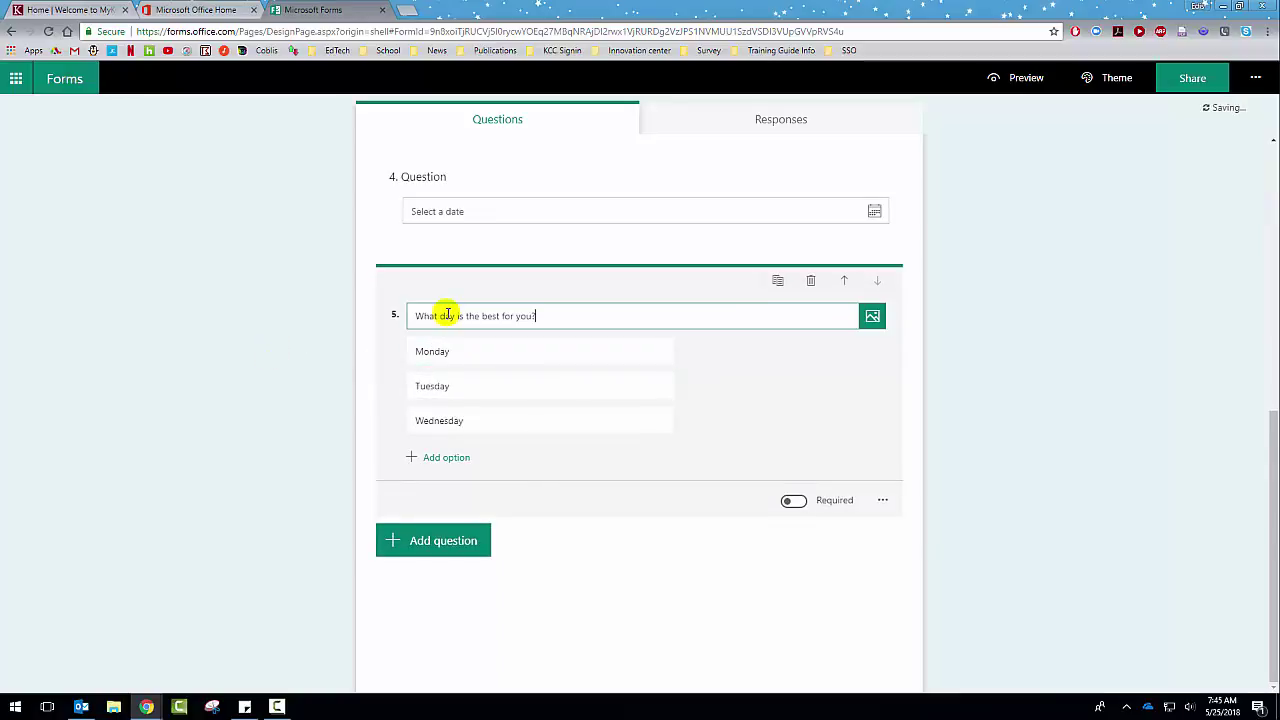
pyautogui.click(754, 564)
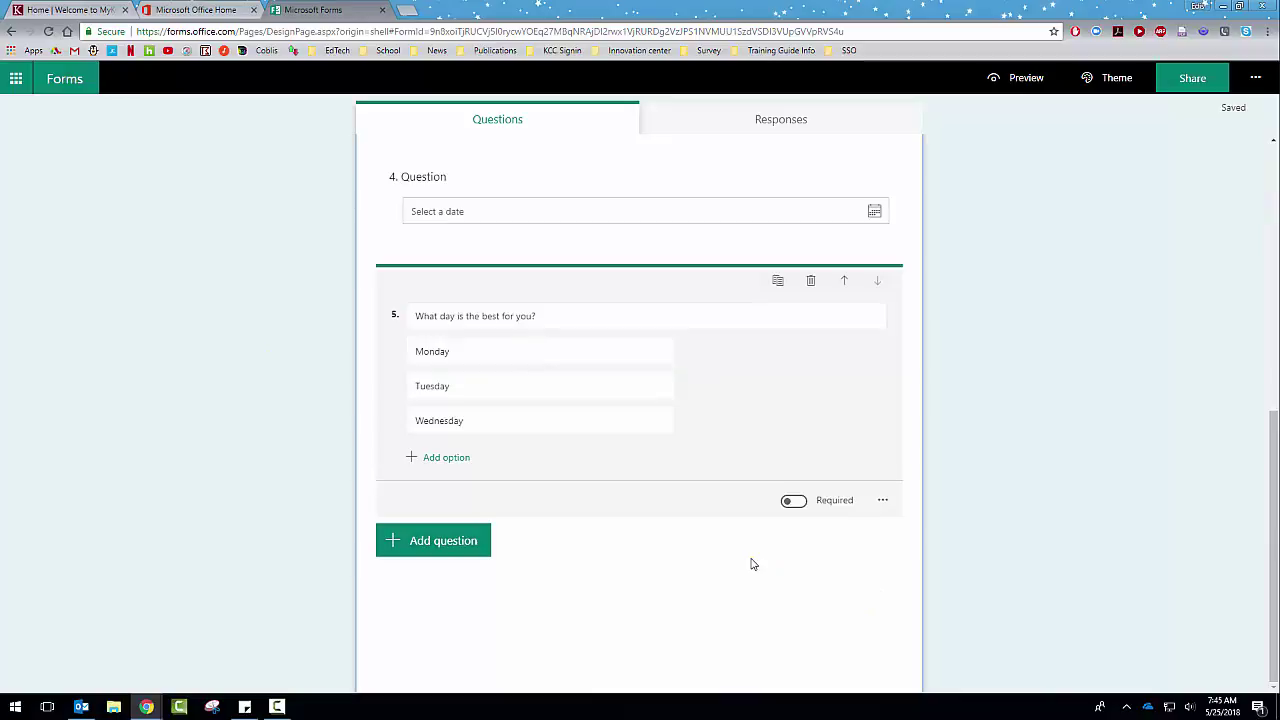
pyautogui.click(447, 385)
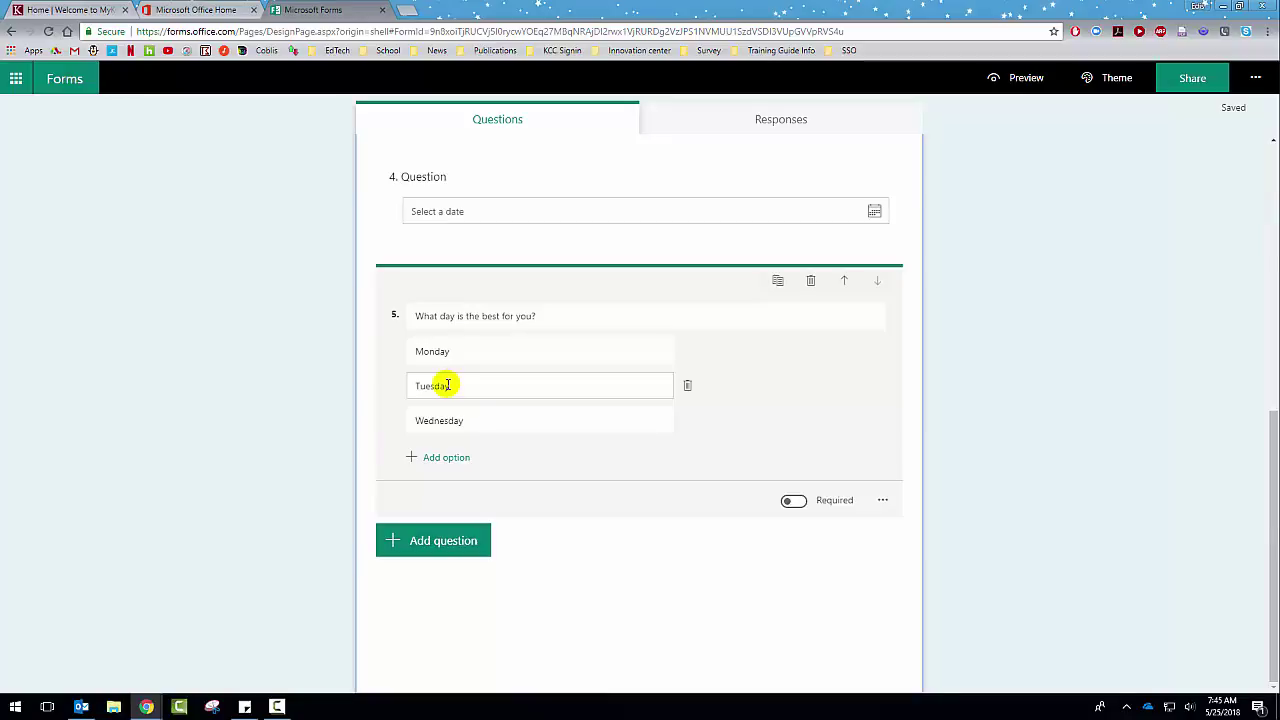
pyautogui.click(883, 500)
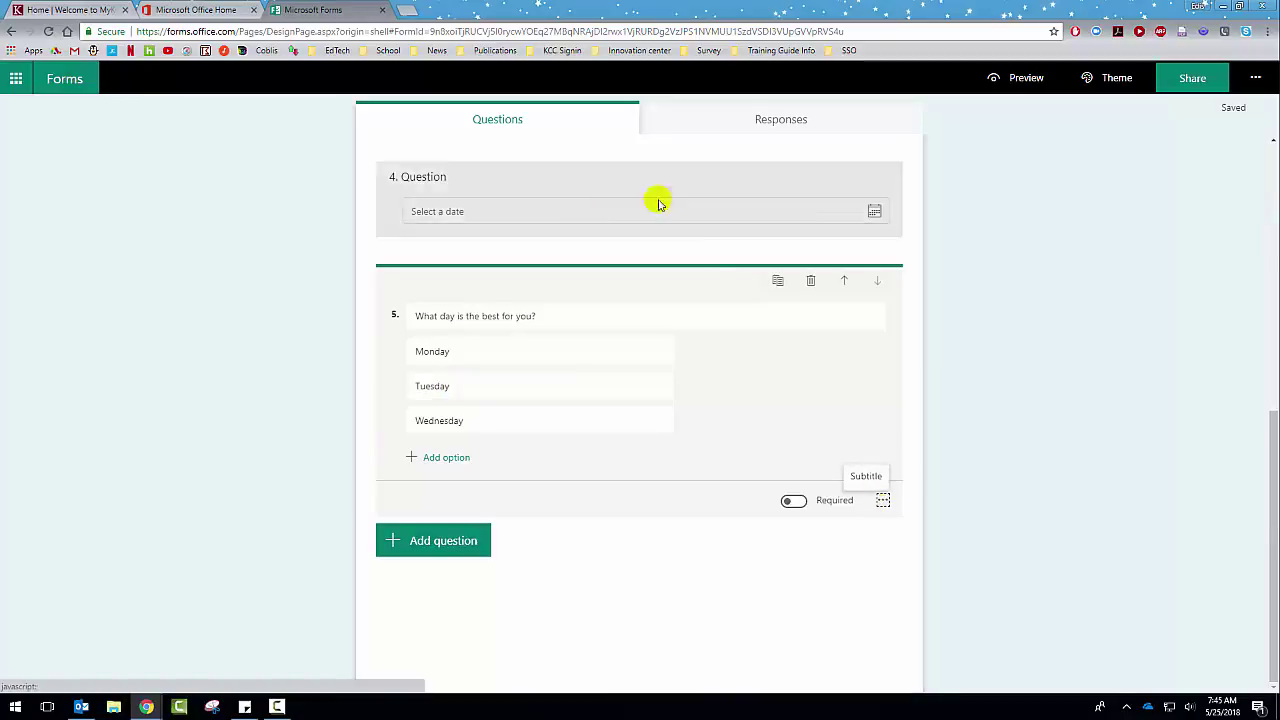
pyautogui.click(394, 543)
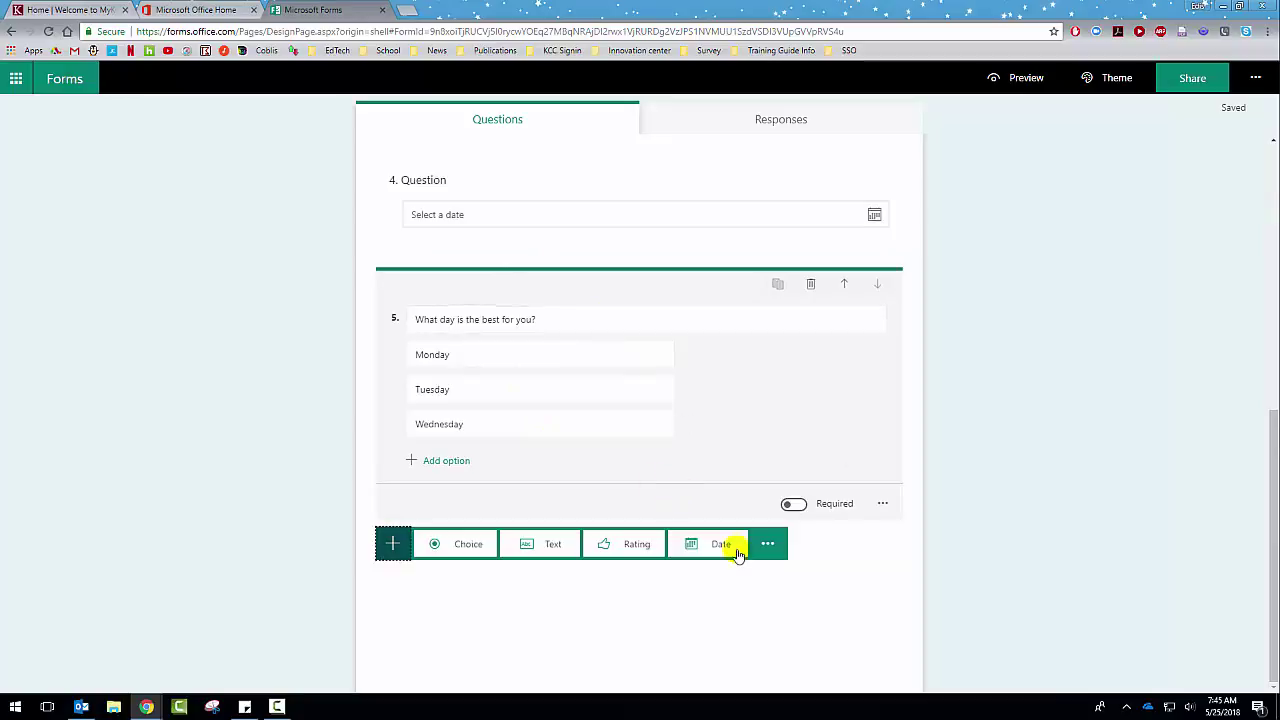
# Step: Insert a Likert question 6 and add Option 6 and Option 7 columns to its Statement 1/Statement 2 grid
pyautogui.click(775, 545)
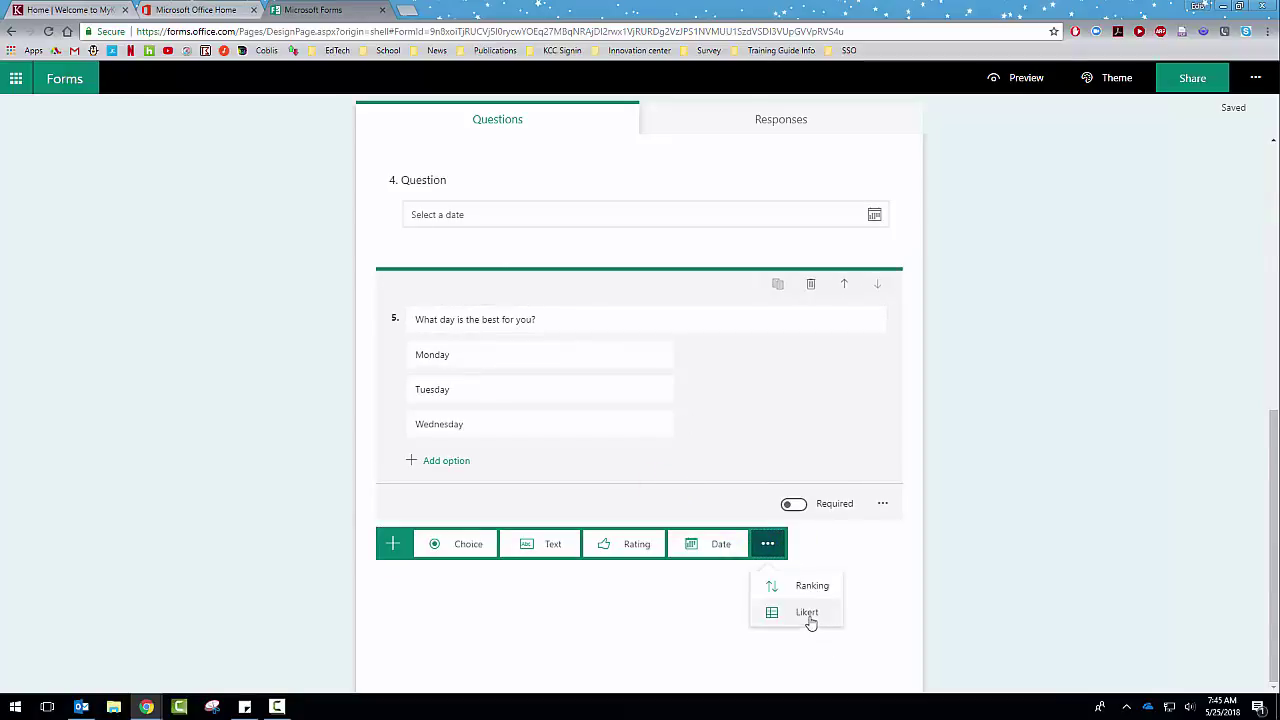
pyautogui.click(808, 616)
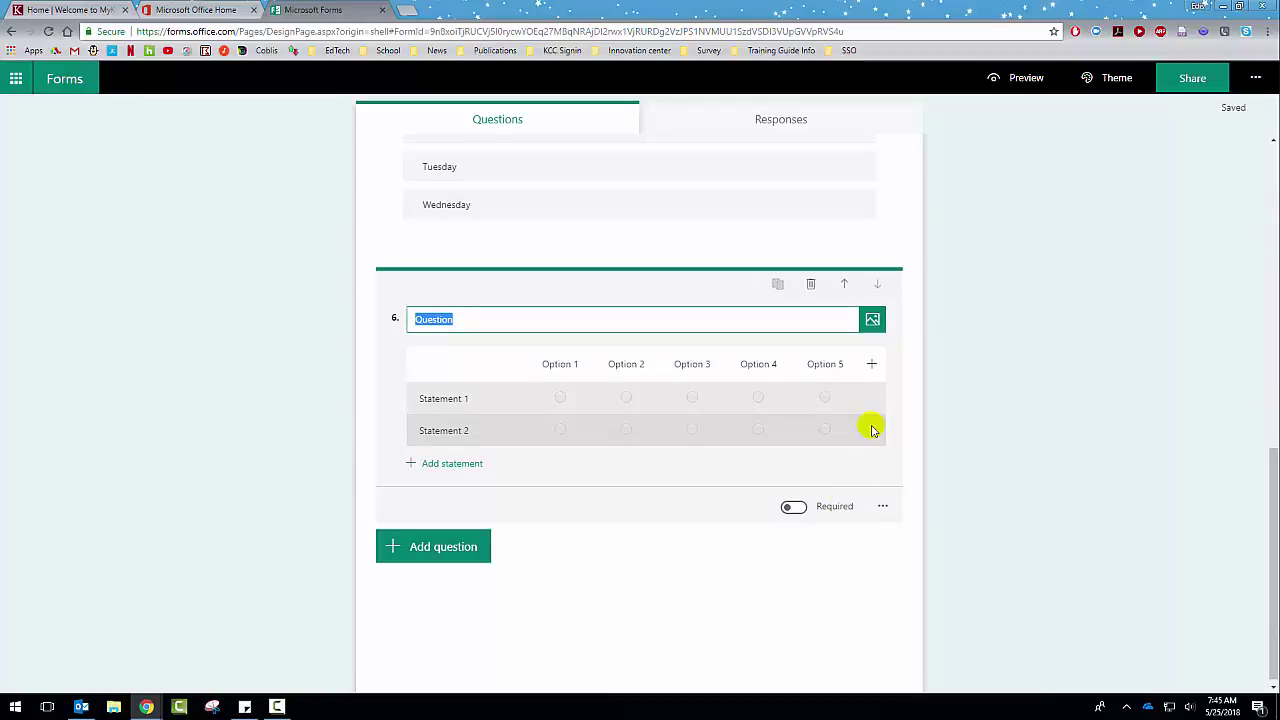
pyautogui.click(871, 364)
pyautogui.click(903, 375)
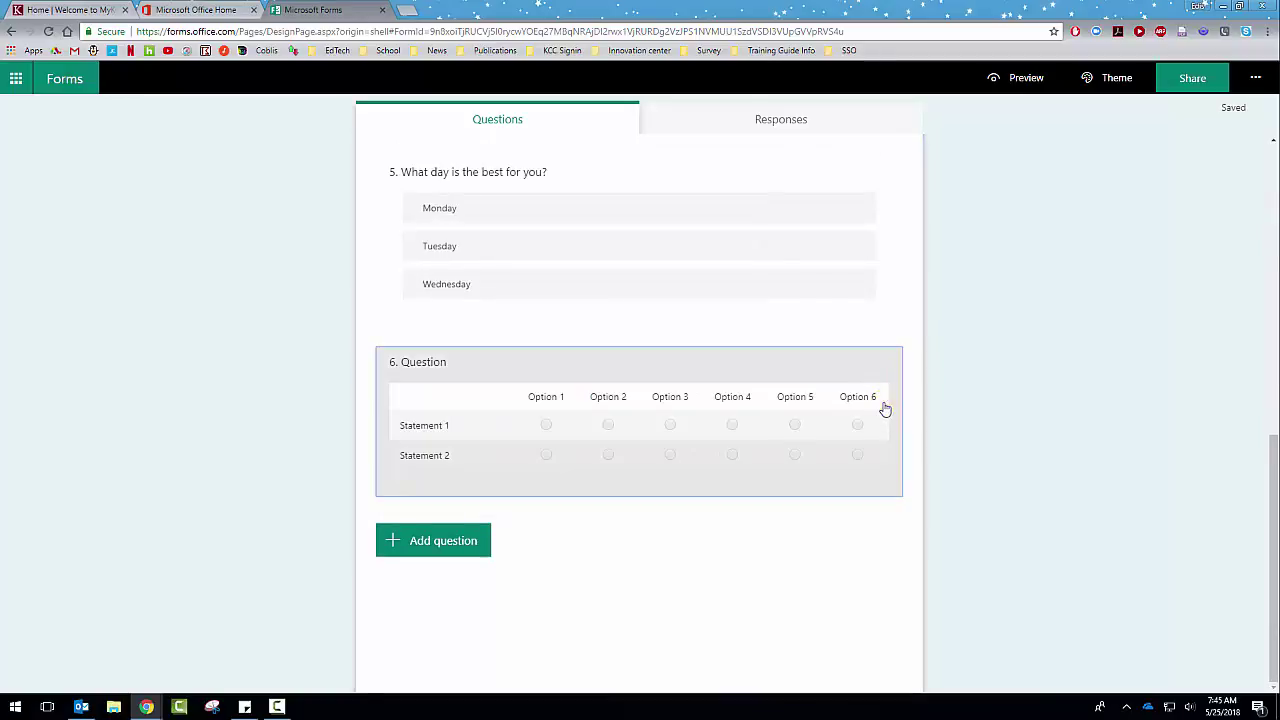
pyautogui.click(883, 406)
pyautogui.click(872, 364)
pyautogui.click(893, 375)
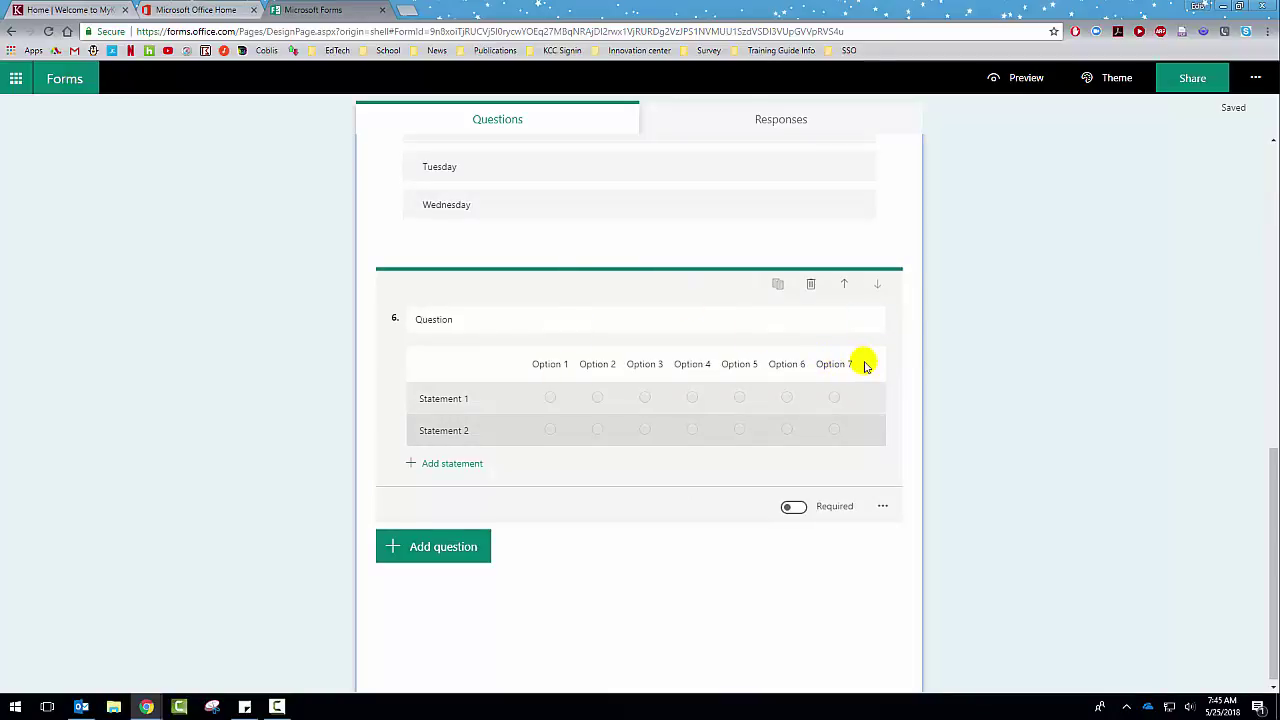
pyautogui.click(475, 312)
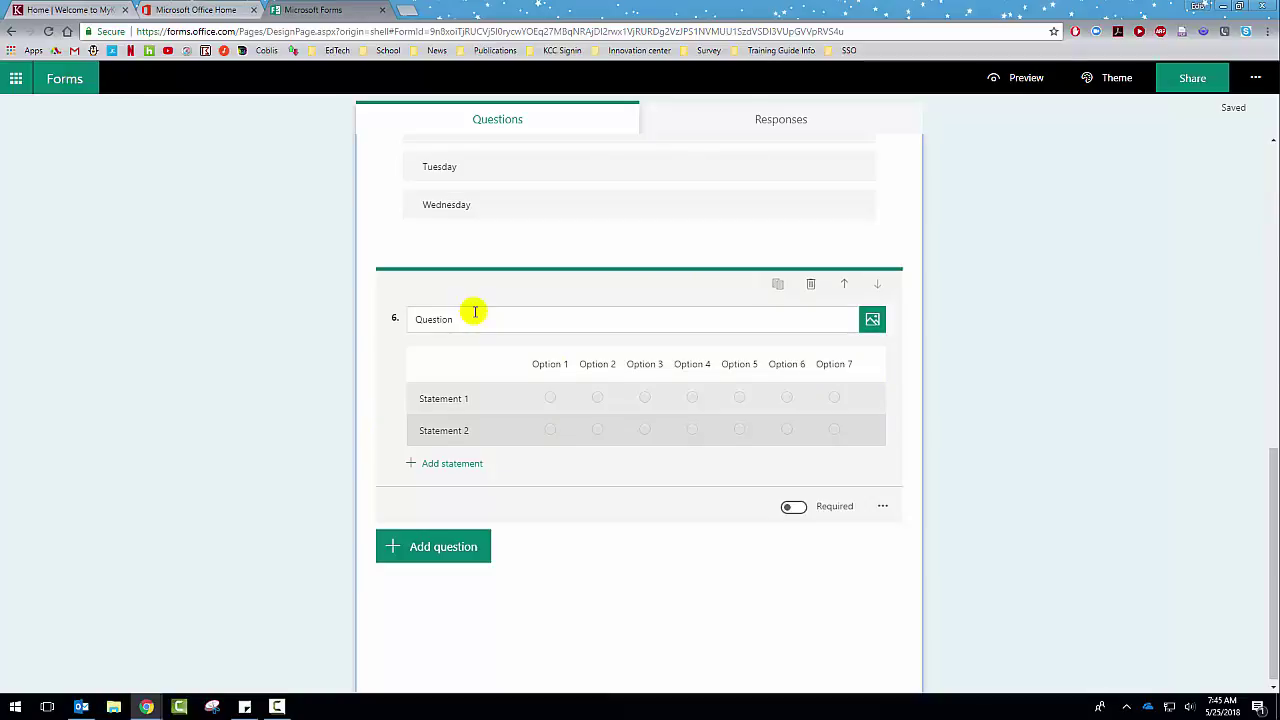
pyautogui.scroll(15, 475, 312)
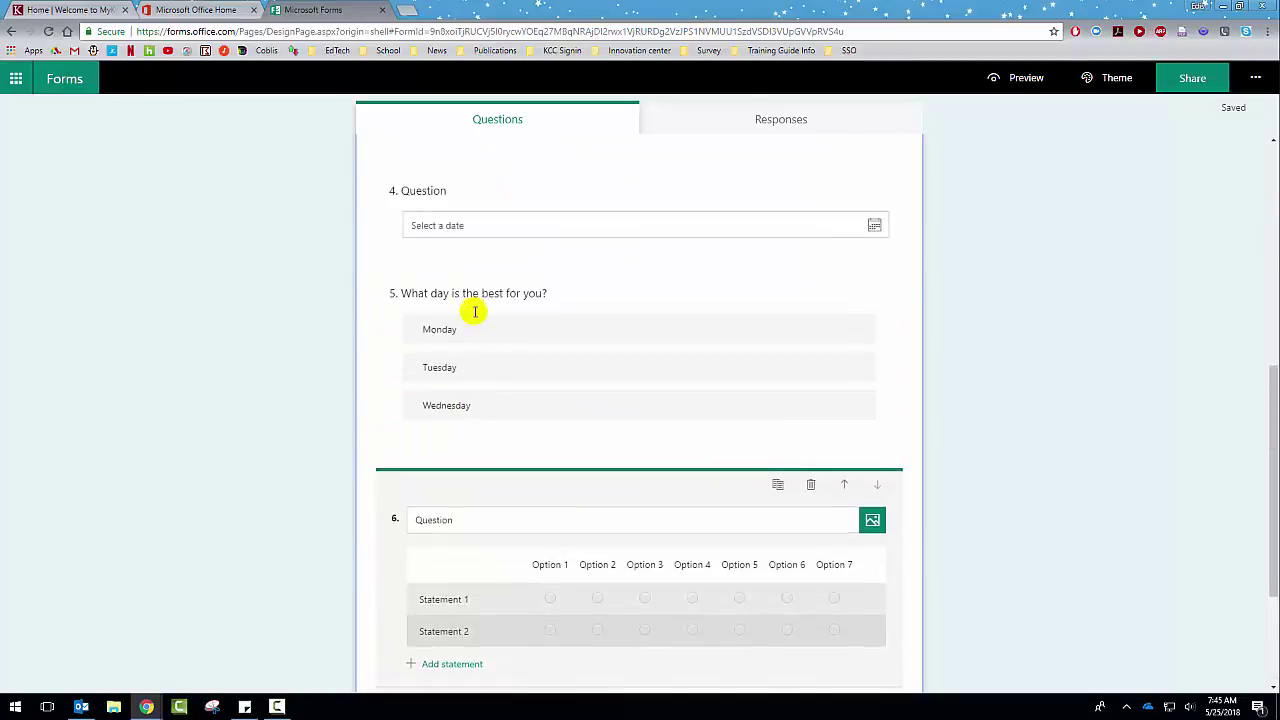
pyautogui.scroll(-15, 480, 297)
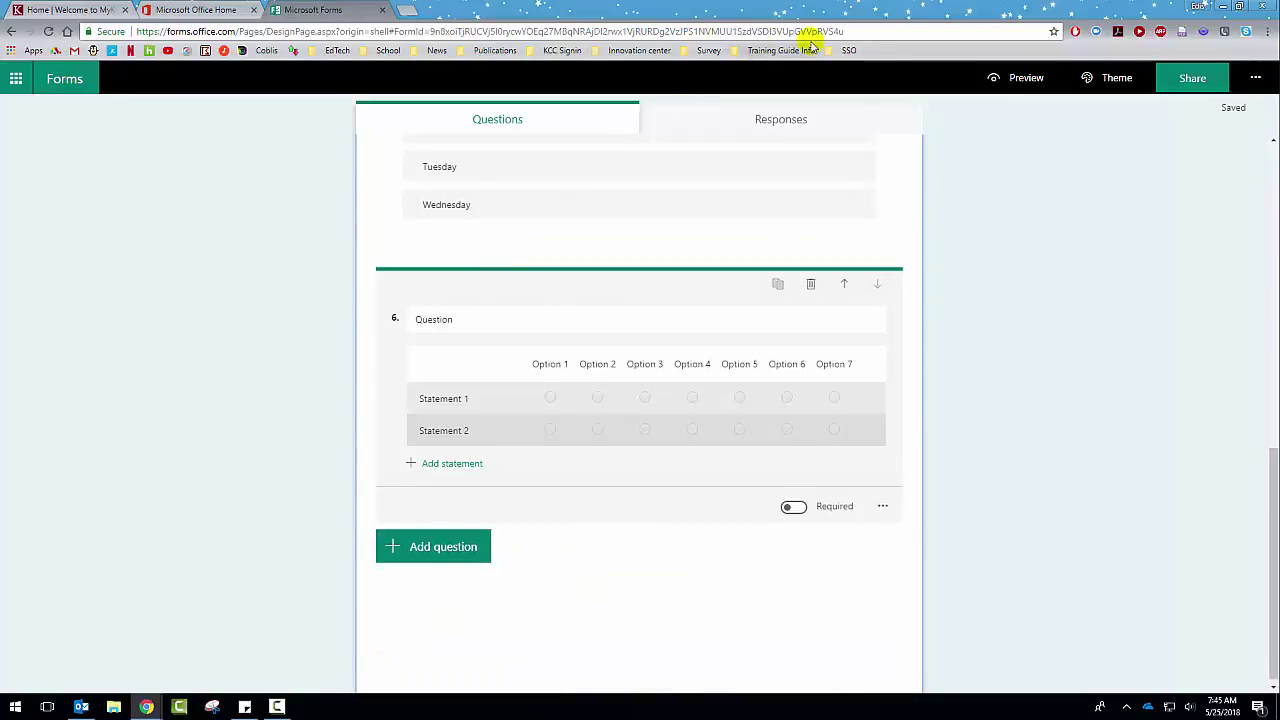
# Step: Preview the form, answer question 1 with Option 1, and write 'this is just a te' for question 2
pyautogui.click(1014, 90)
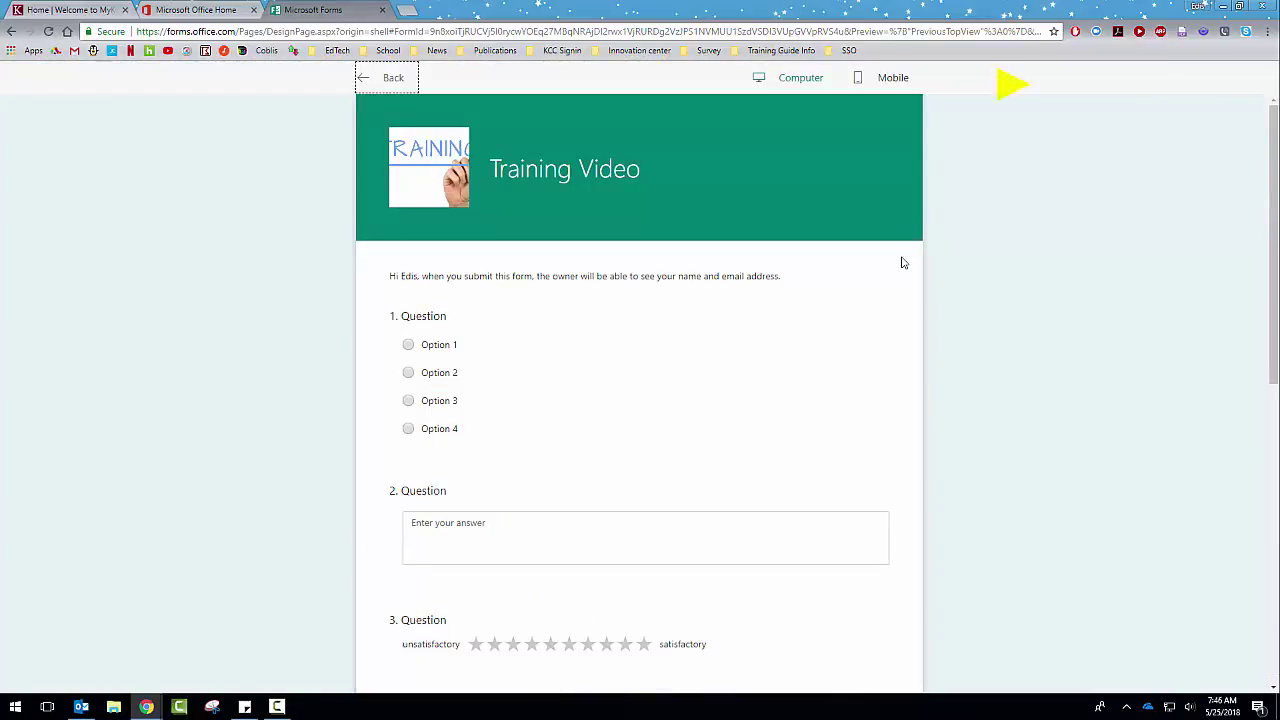
pyautogui.scroll(-2, 886, 270)
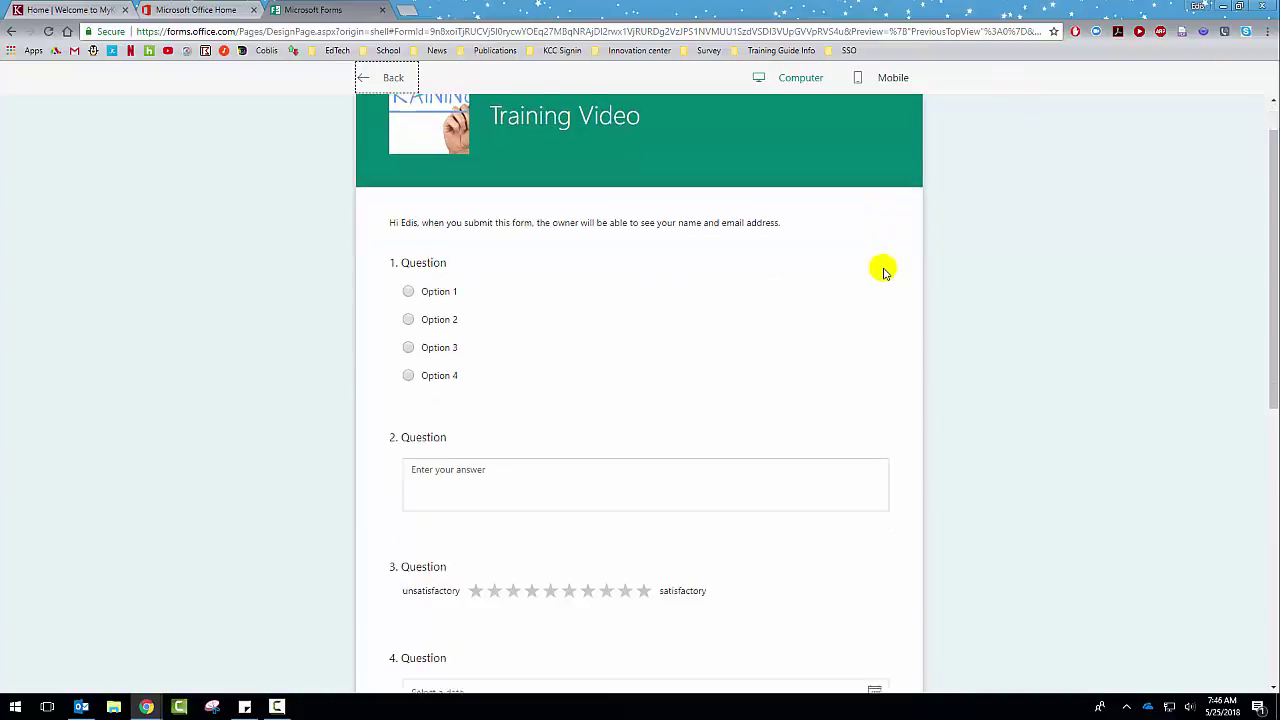
pyautogui.scroll(2, 882, 272)
pyautogui.scroll(-2, 409, 209)
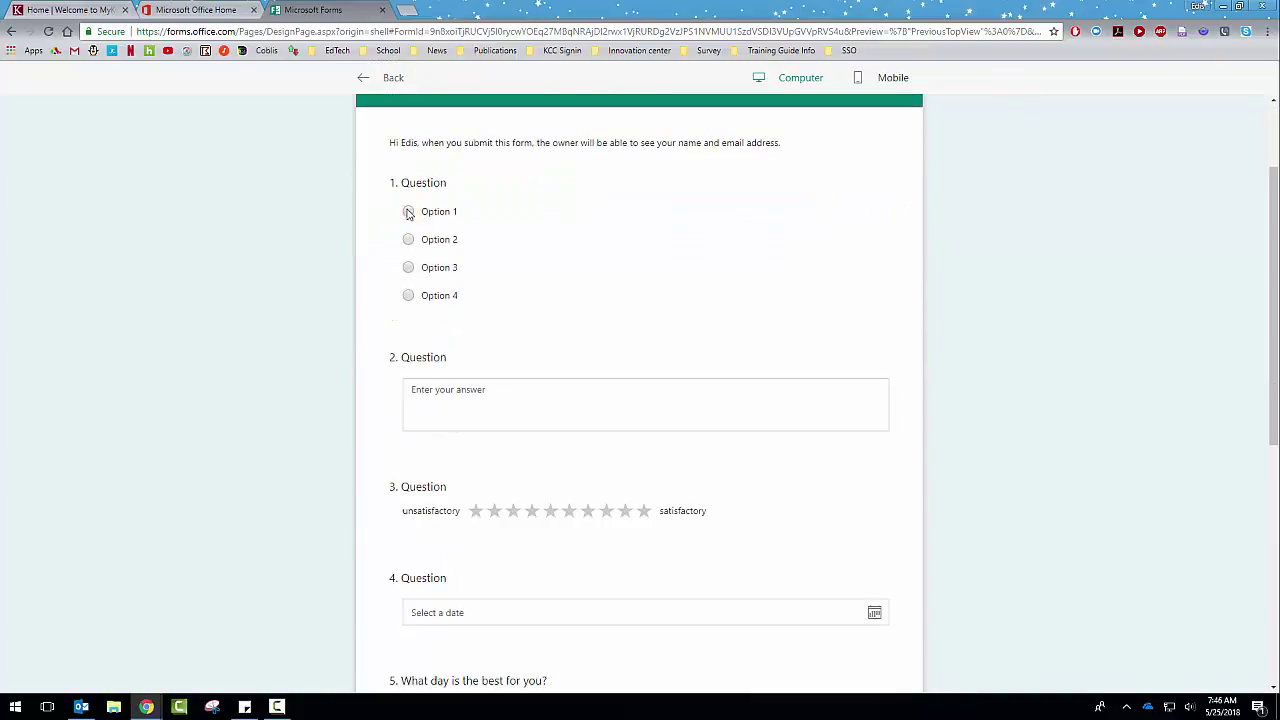
pyautogui.click(408, 210)
pyautogui.scroll(-2, 500, 253)
pyautogui.click(496, 252)
pyautogui.write('this is just a test')
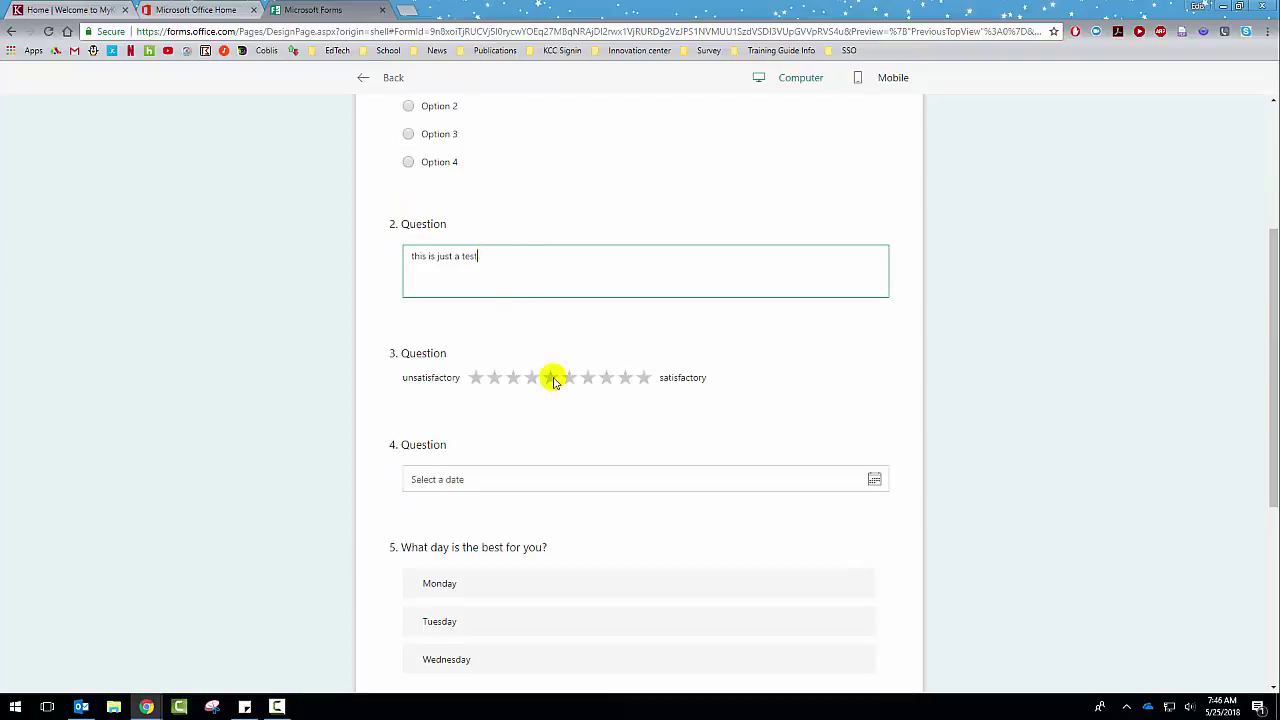
# Step: Give six stars, pick 5/31/2018, rank Tuesday then Wednesday, and rate Statement 1 Option 2
pyautogui.scroll(-2, 596, 330)
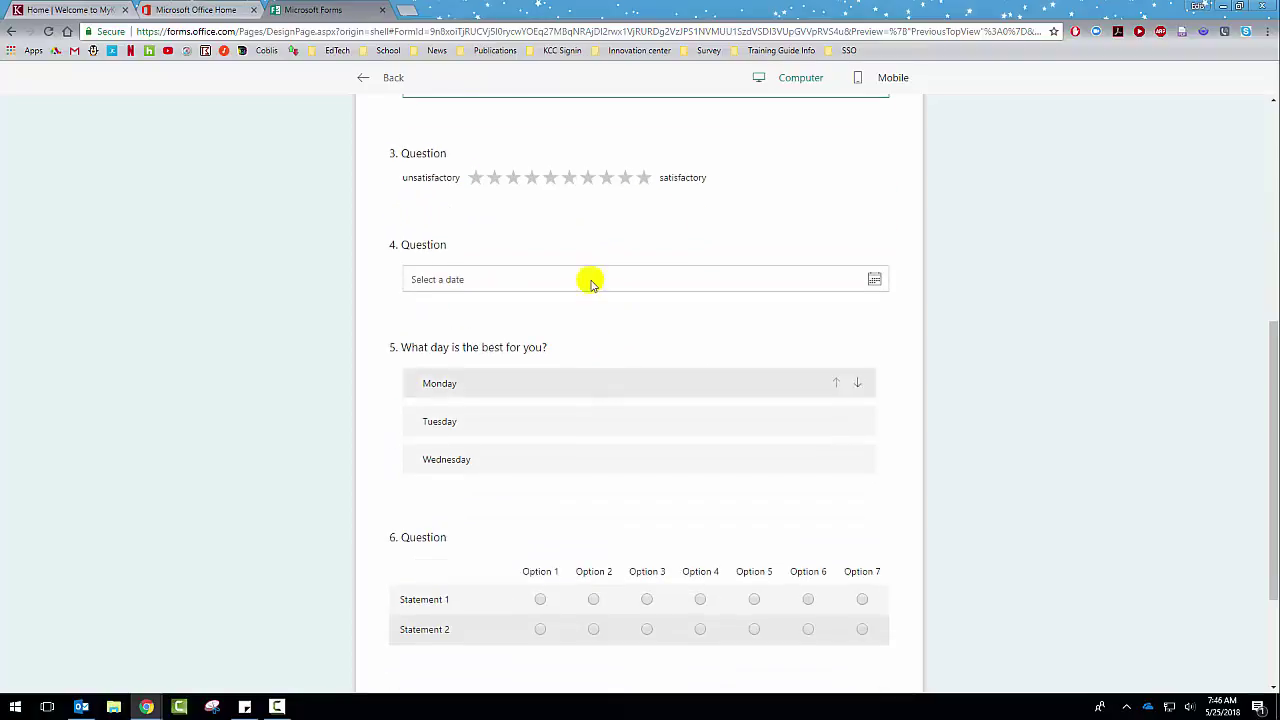
pyautogui.click(569, 177)
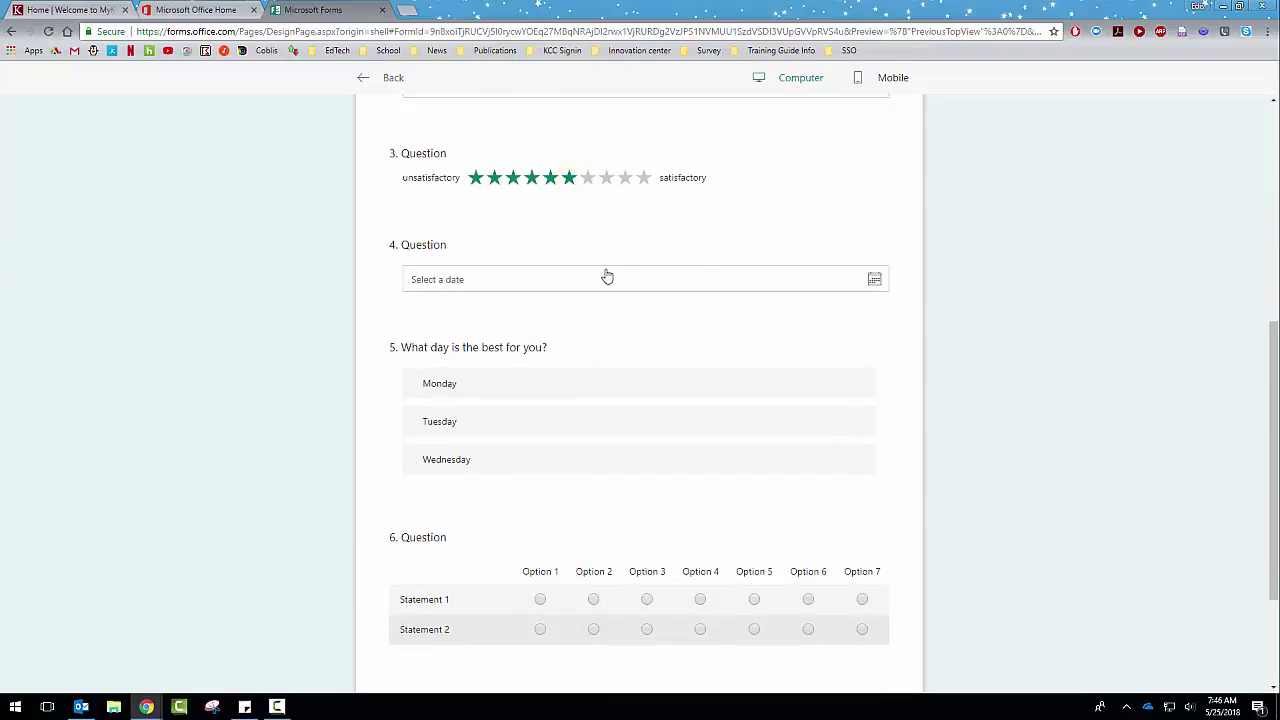
pyautogui.click(874, 279)
pyautogui.click(600, 434)
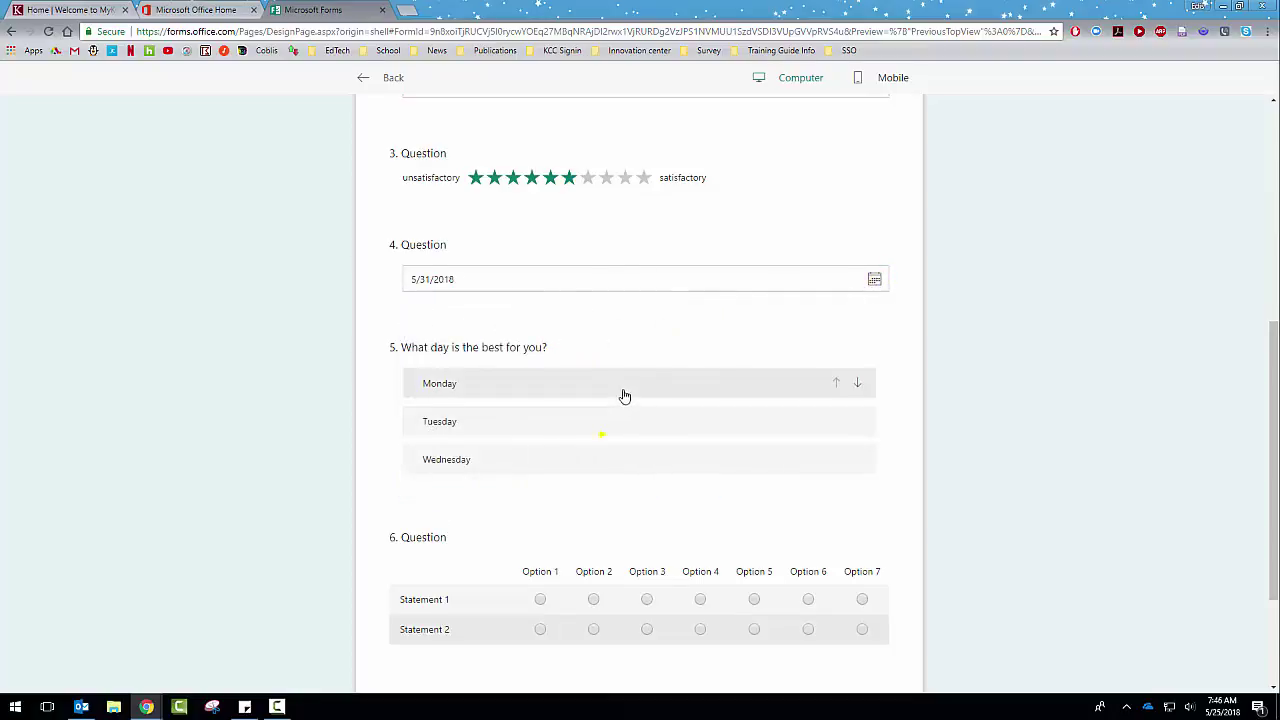
pyautogui.scroll(-2, 623, 394)
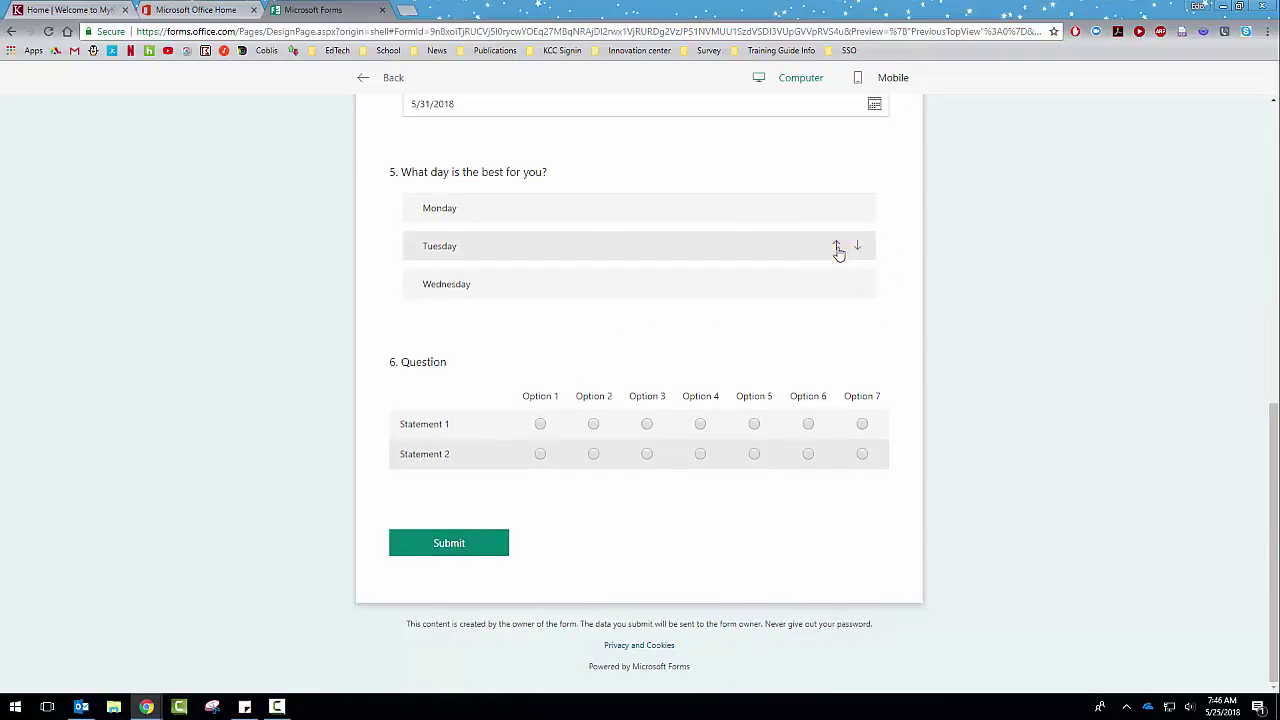
pyautogui.click(837, 247)
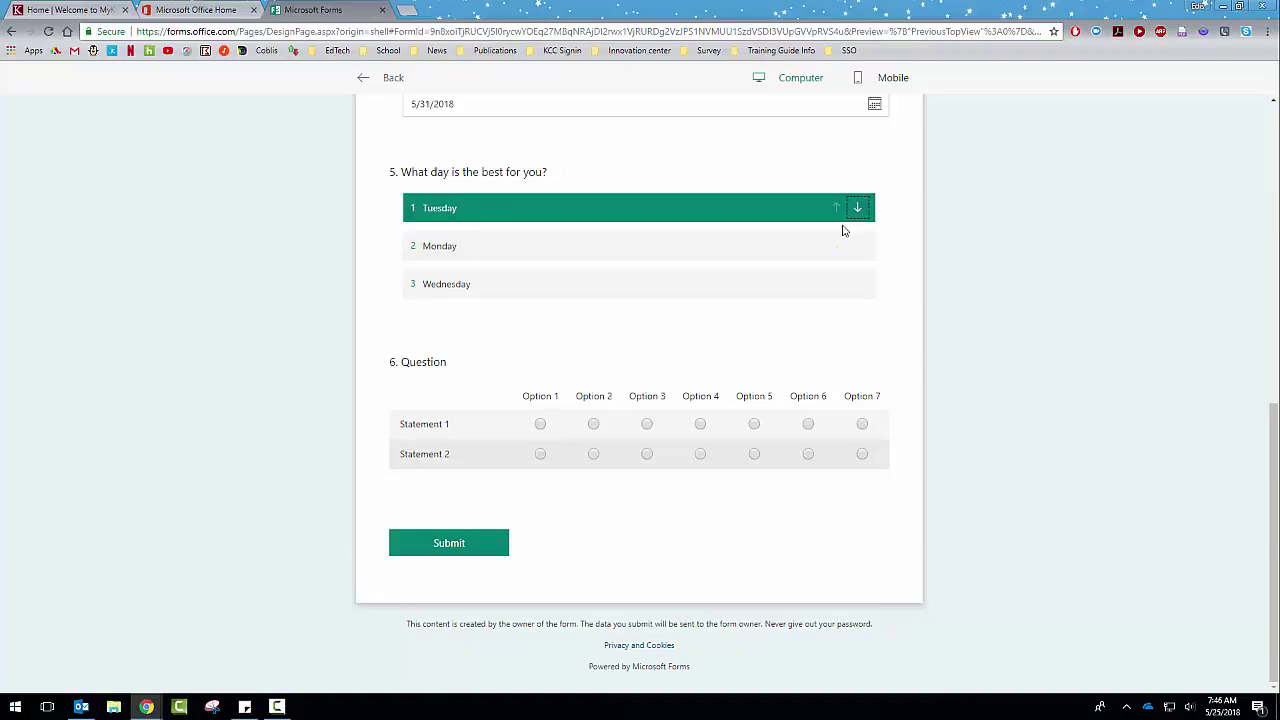
pyautogui.click(835, 286)
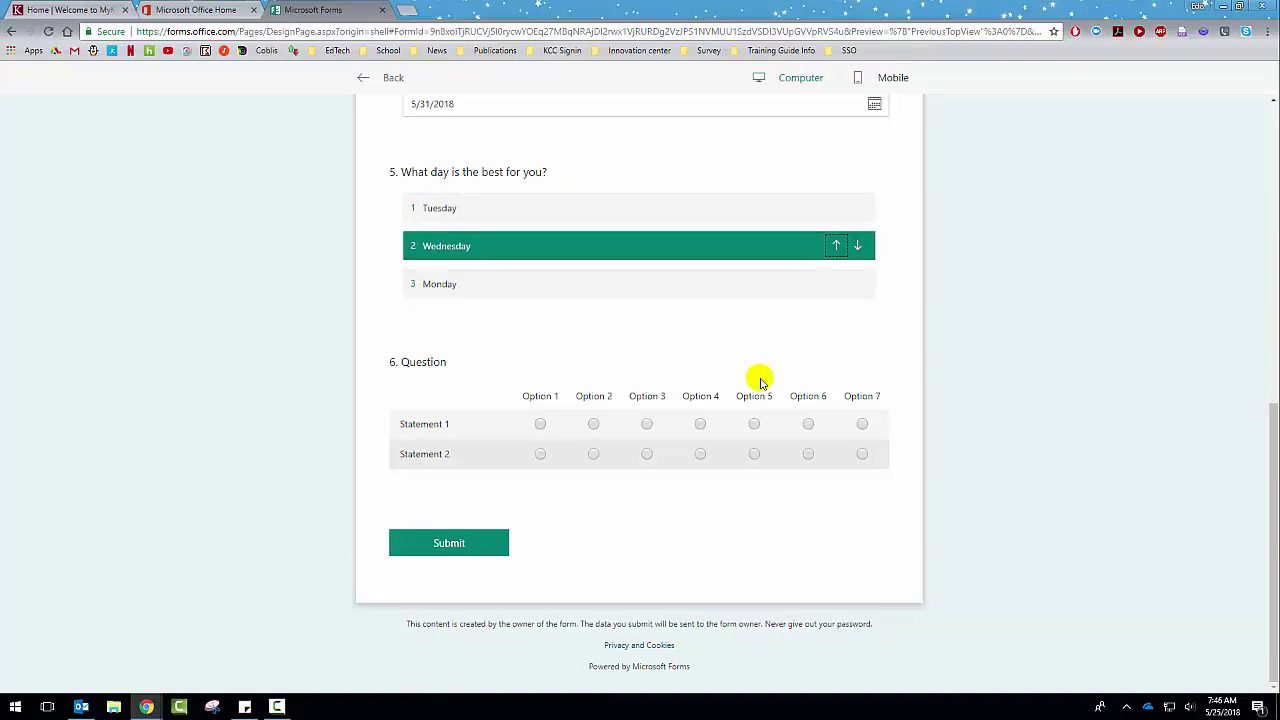
pyautogui.click(594, 425)
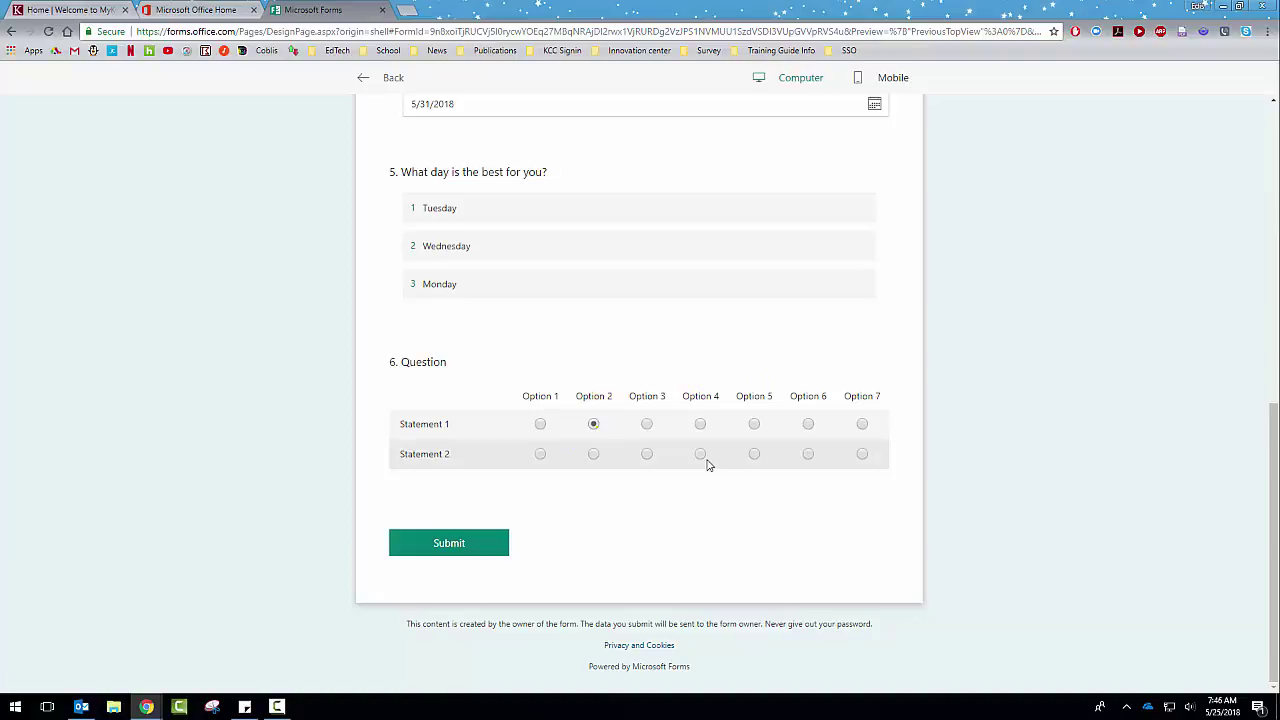
pyautogui.scroll(15, 694, 460)
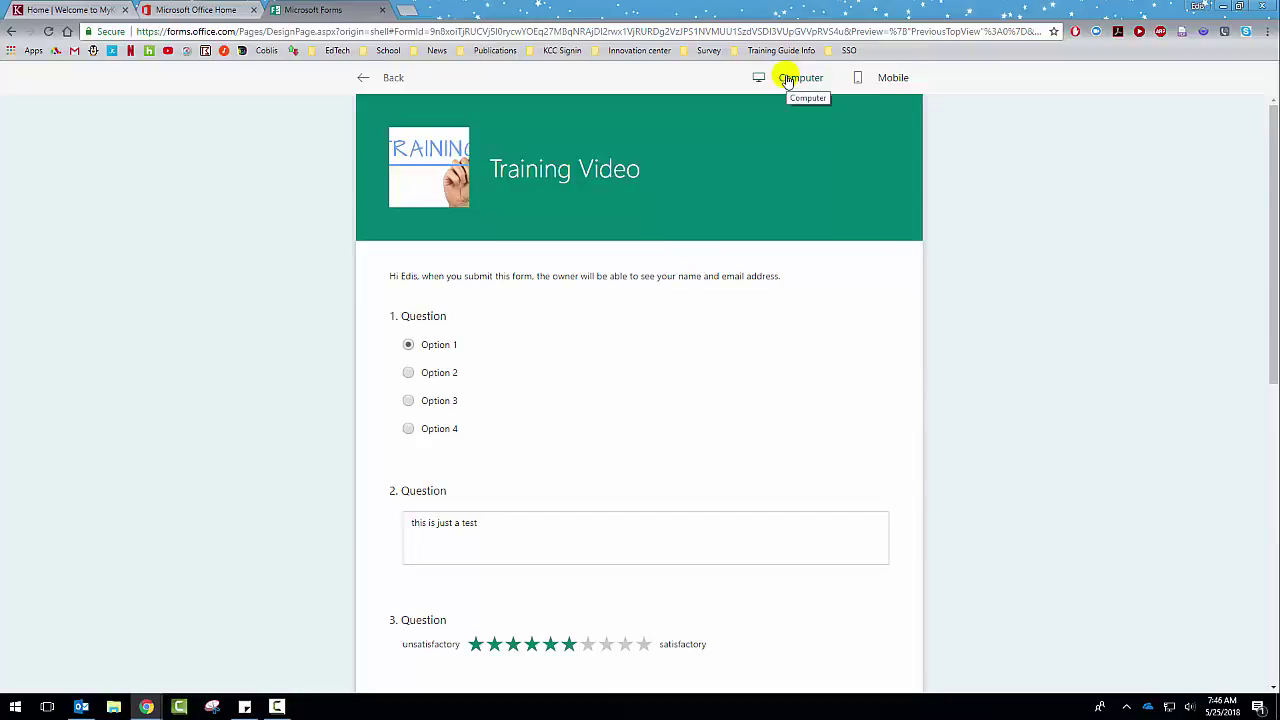
# Step: Check the phone layout of the preview, then go back to the editor
pyautogui.click(886, 84)
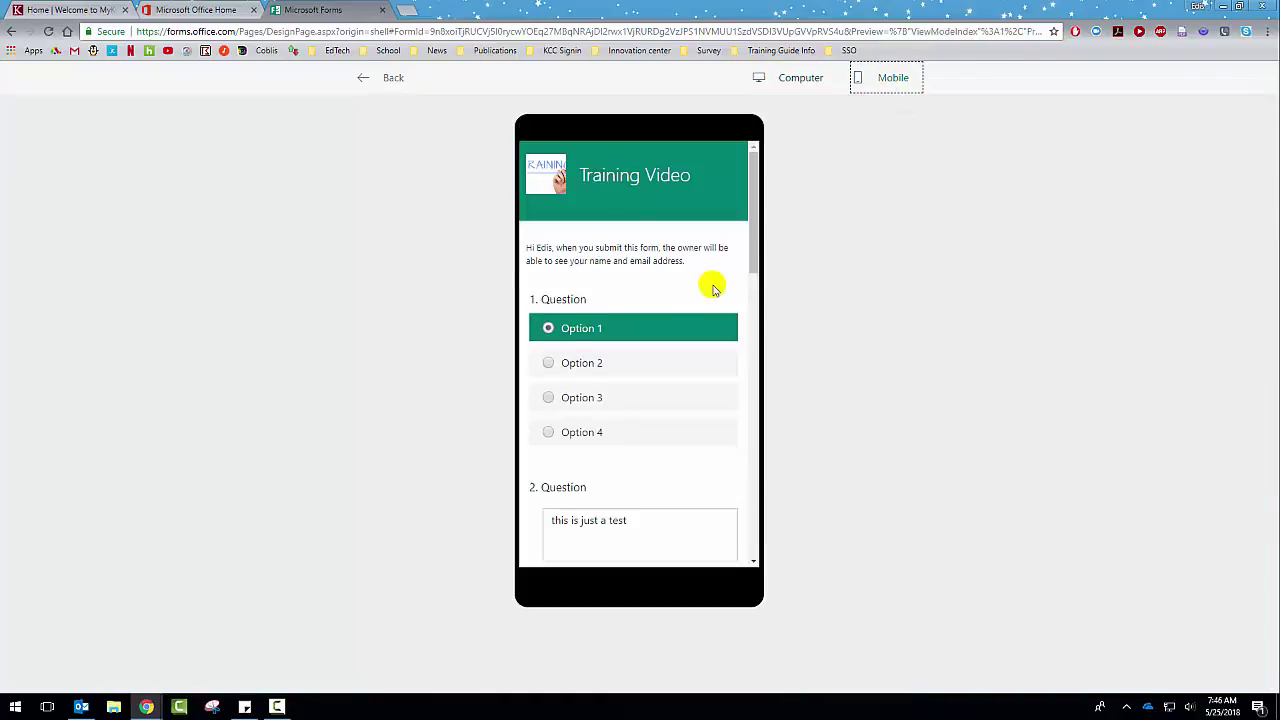
pyautogui.scroll(-3, 690, 283)
pyautogui.scroll(-10, 683, 283)
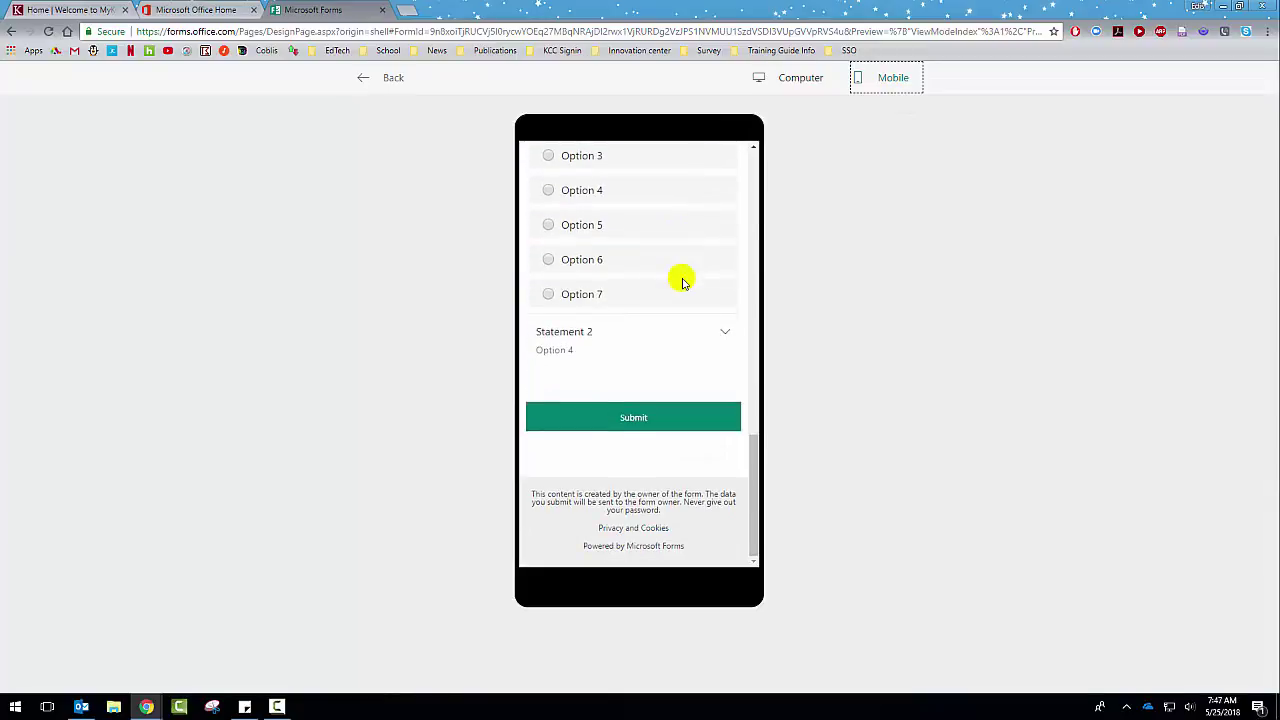
pyautogui.scroll(10, 683, 283)
pyautogui.click(383, 77)
pyautogui.scroll(10, 757, 283)
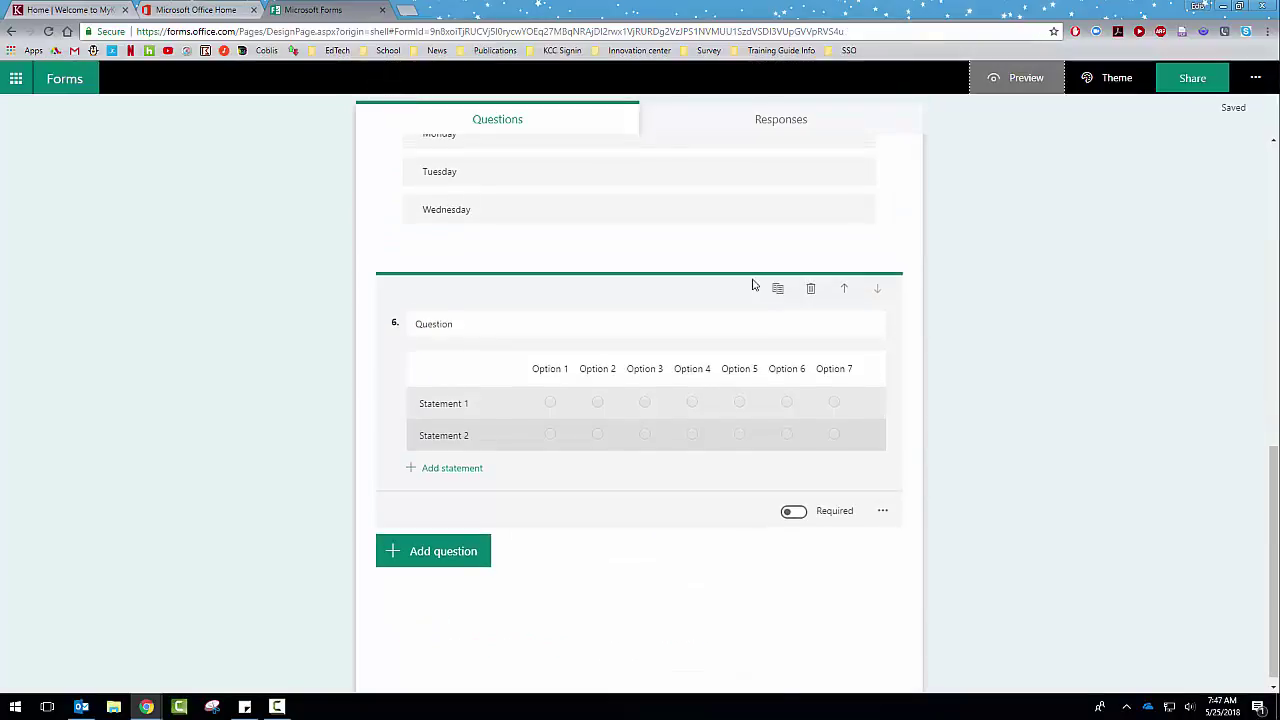
# Step: Turn on Required for Question 1
pyautogui.scroll(-2, 769, 260)
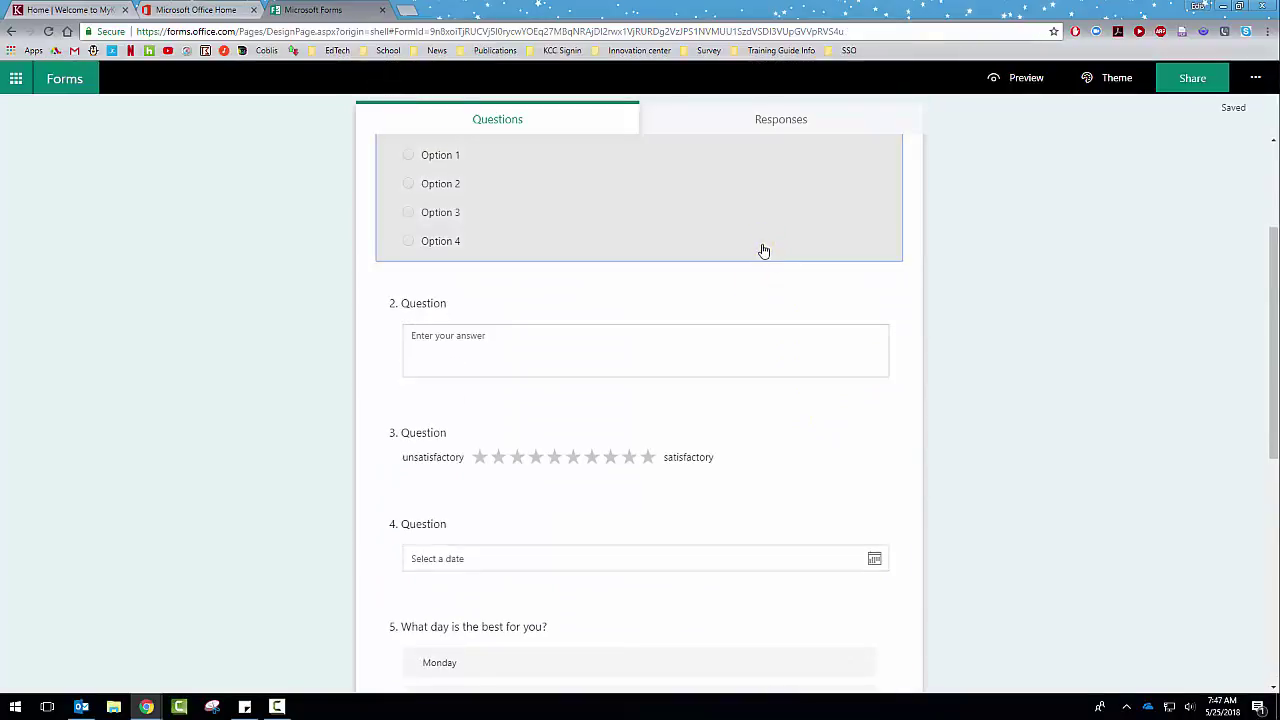
pyautogui.click(760, 250)
pyautogui.scroll(-3, 880, 370)
pyautogui.click(794, 327)
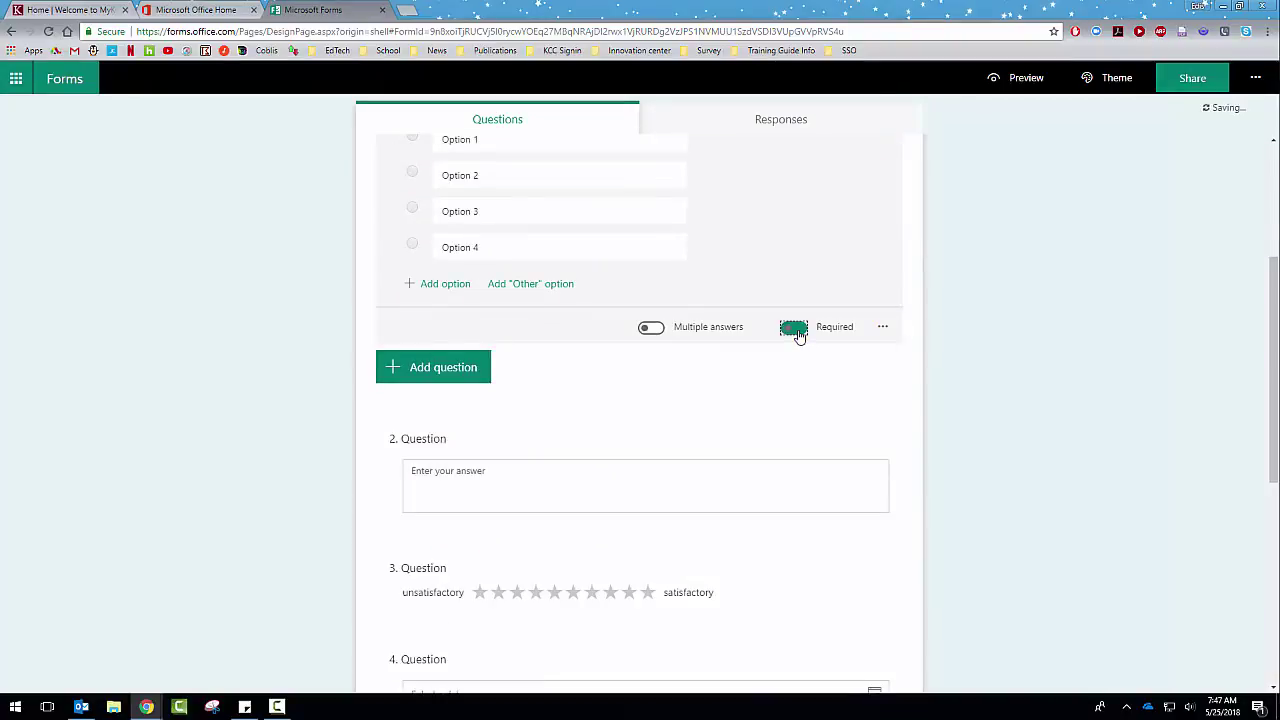
# Step: Preview the form and answer Question 4 with the date 5/31/2018
pyautogui.click(1003, 78)
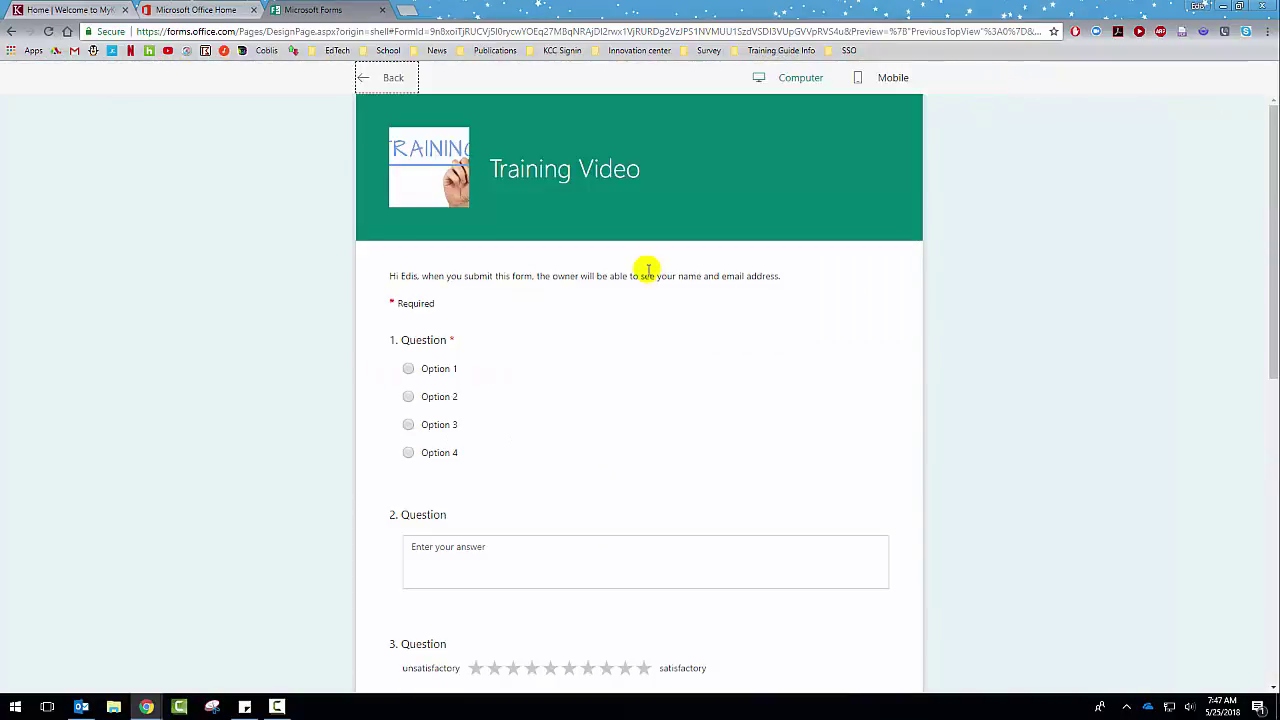
pyautogui.scroll(-1, 500, 250)
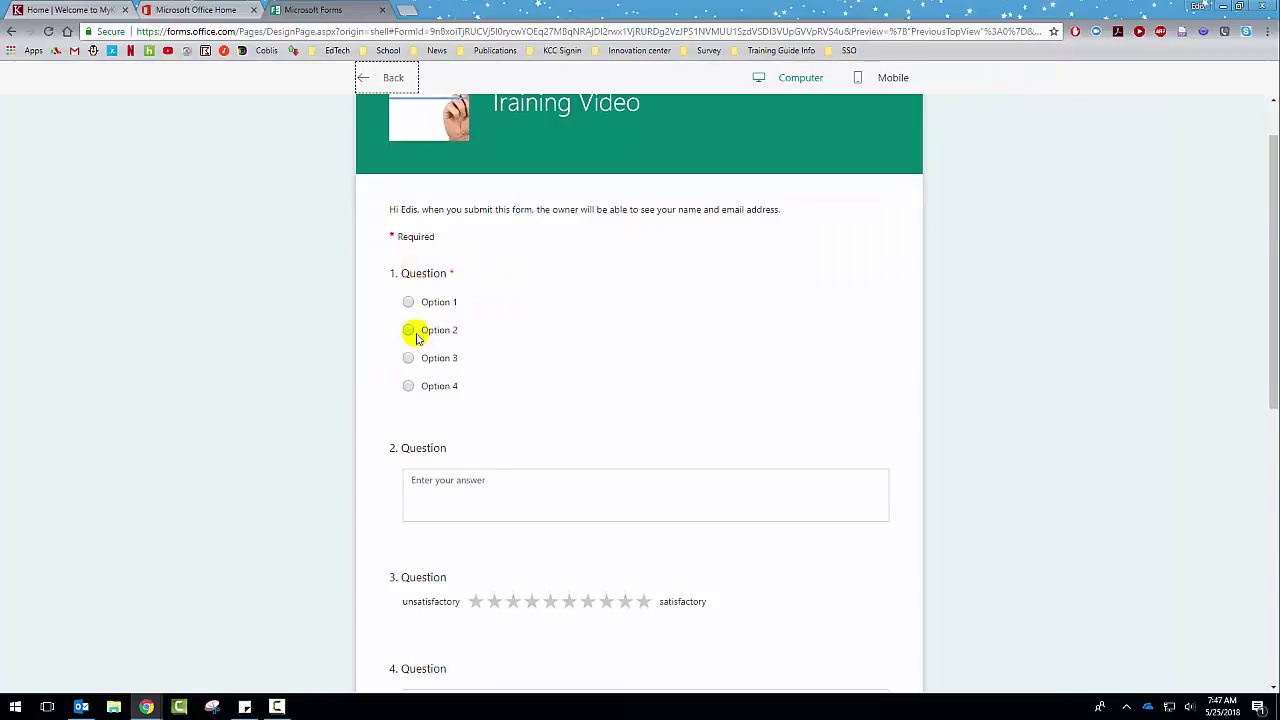
pyautogui.scroll(-1, 440, 360)
pyautogui.scroll(-1, 470, 330)
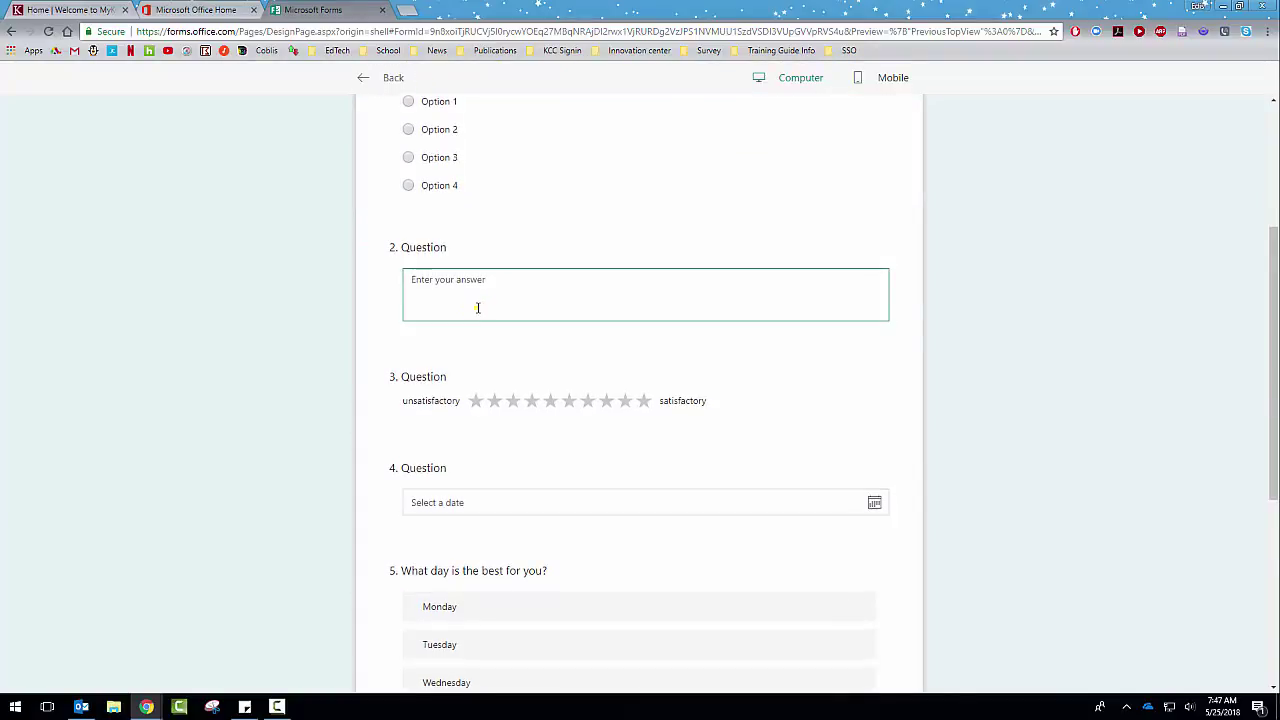
pyautogui.scroll(-3, 477, 306)
pyautogui.scroll(-1, 477, 306)
pyautogui.scroll(2, 477, 303)
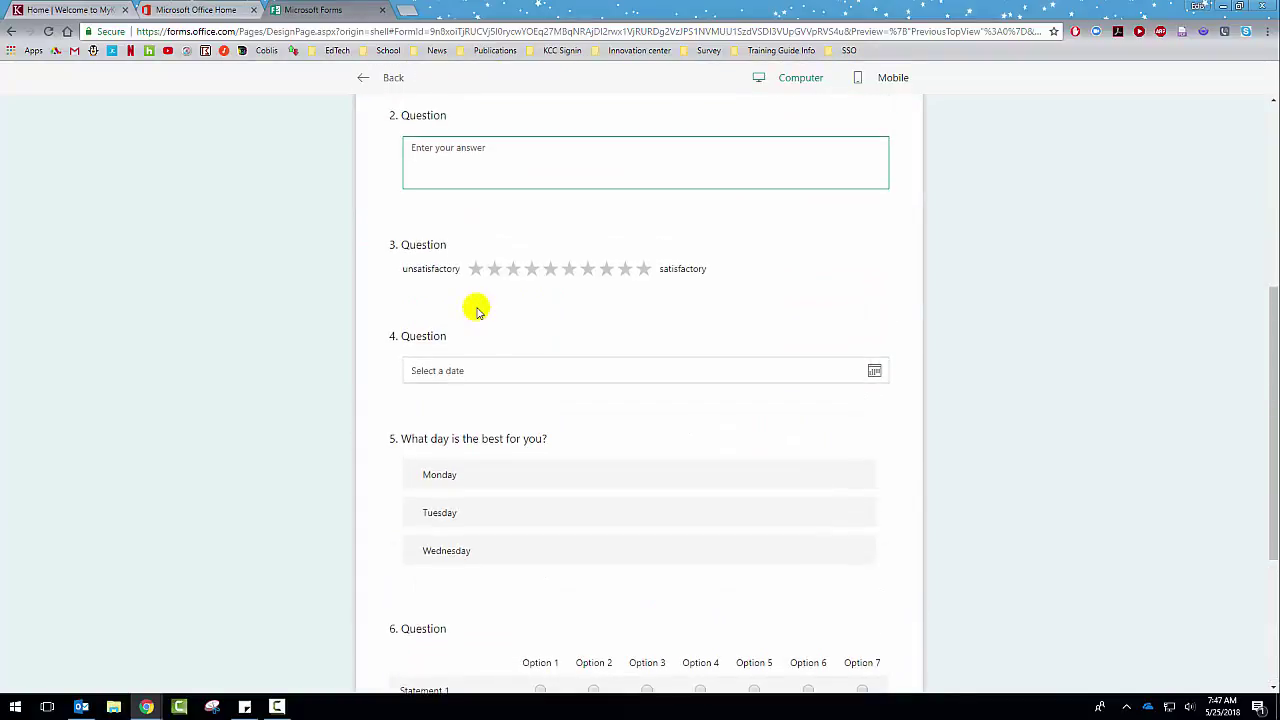
pyautogui.scroll(-2, 477, 303)
pyautogui.click(515, 179)
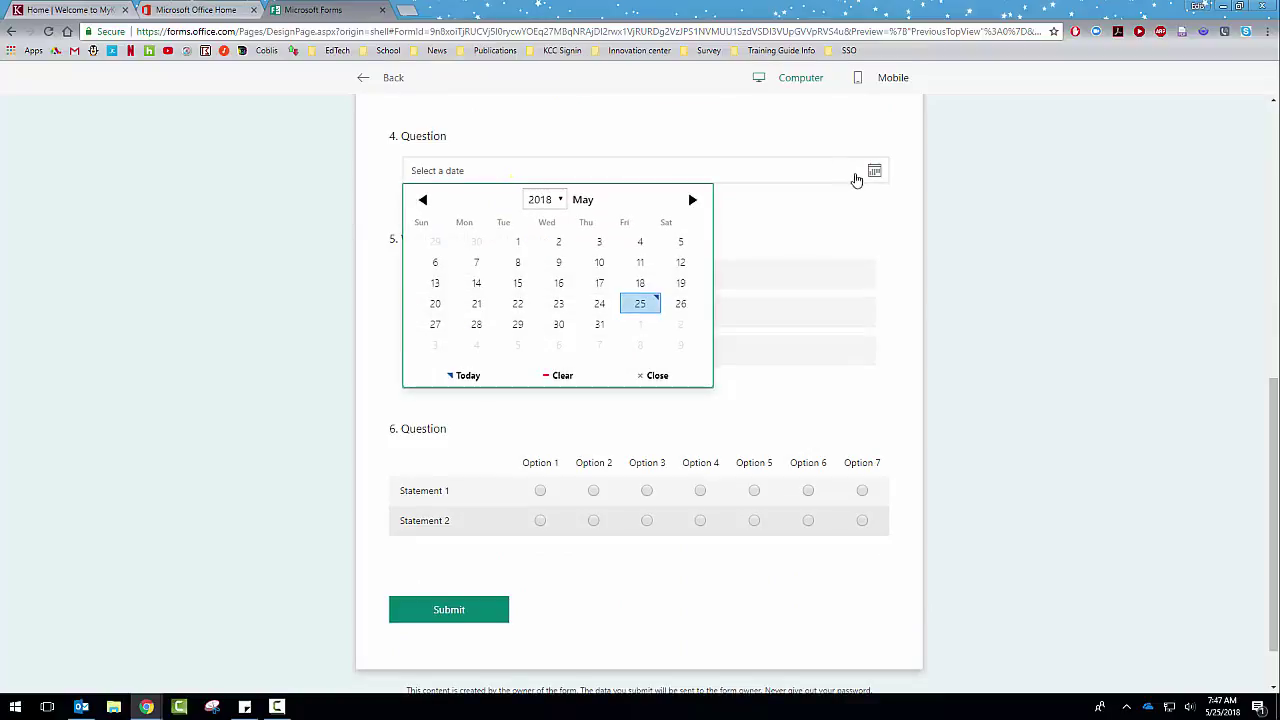
pyautogui.click(598, 325)
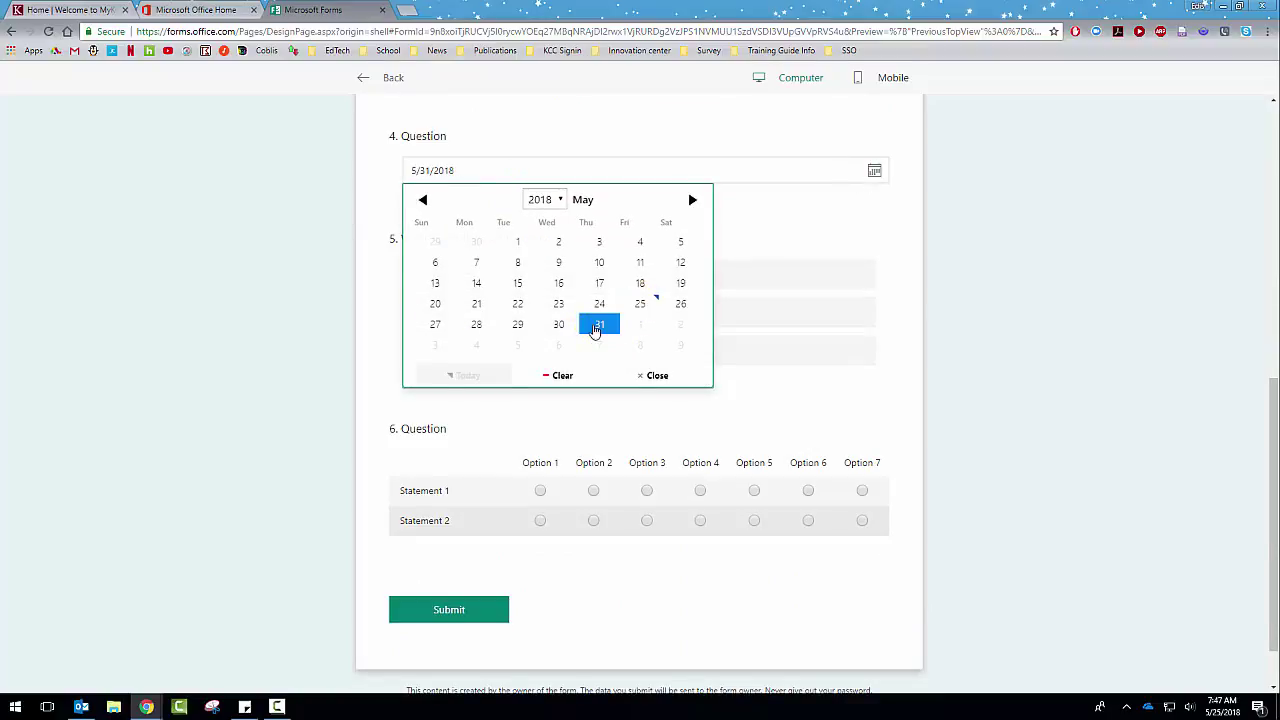
# Step: Rank Tuesday first and try submitting with Question 1 left unanswered
pyautogui.scroll(-1, 594, 310)
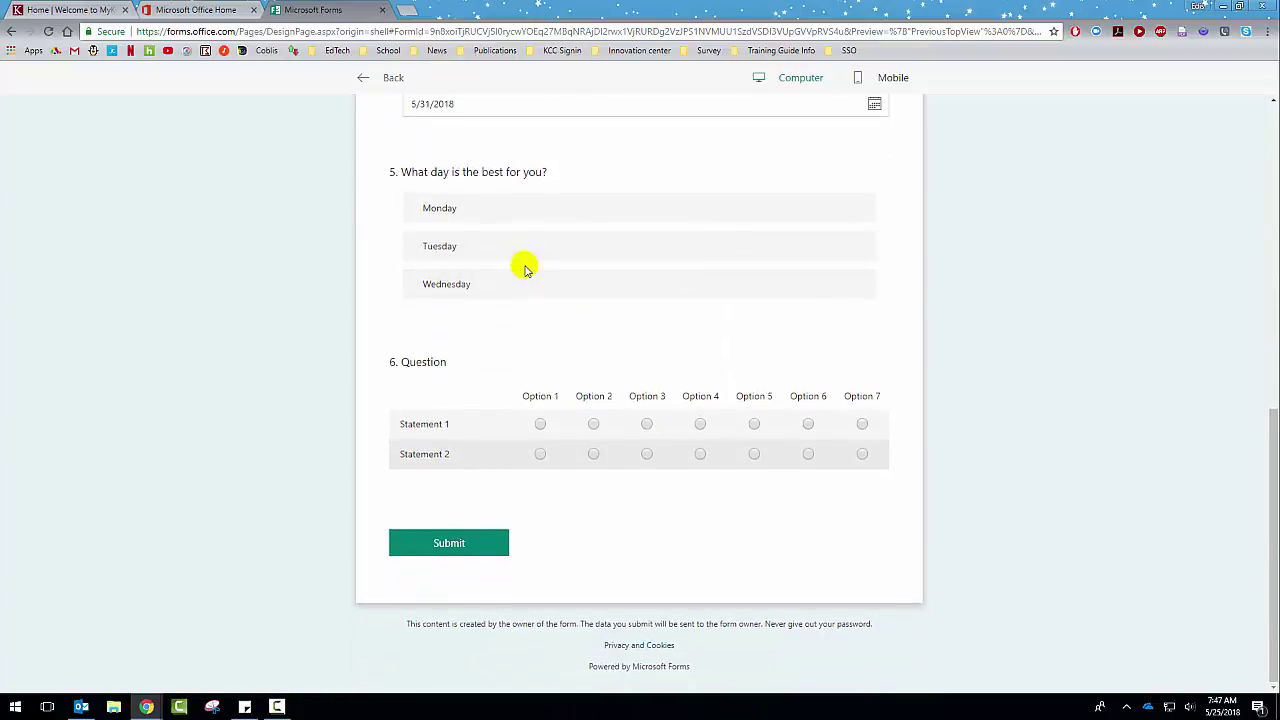
pyautogui.click(685, 238)
pyautogui.click(836, 245)
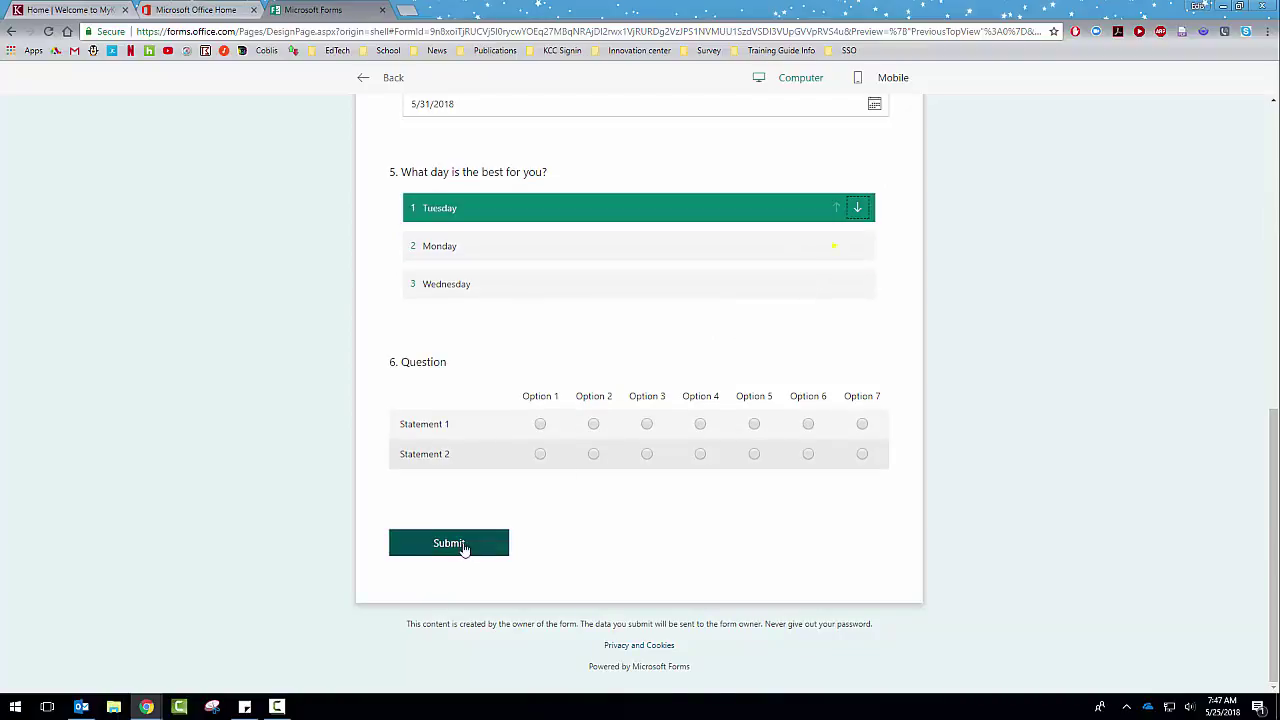
pyautogui.click(463, 545)
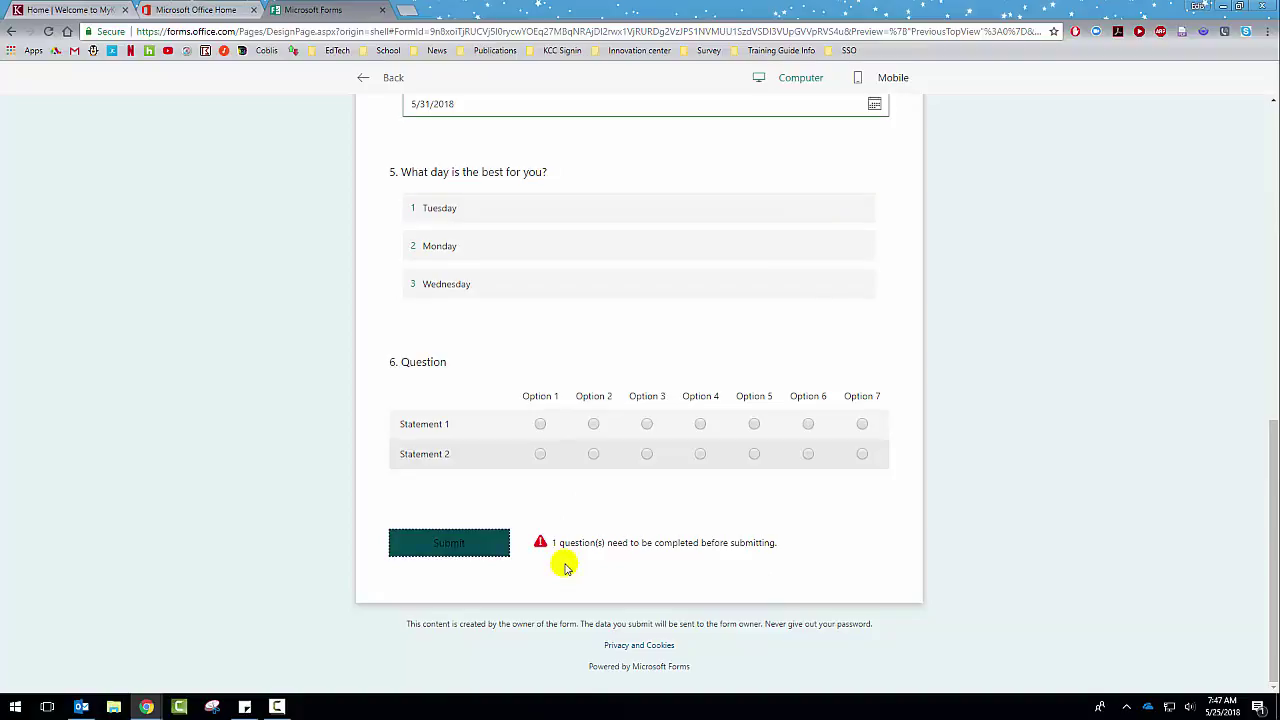
pyautogui.scroll(15, 560, 563)
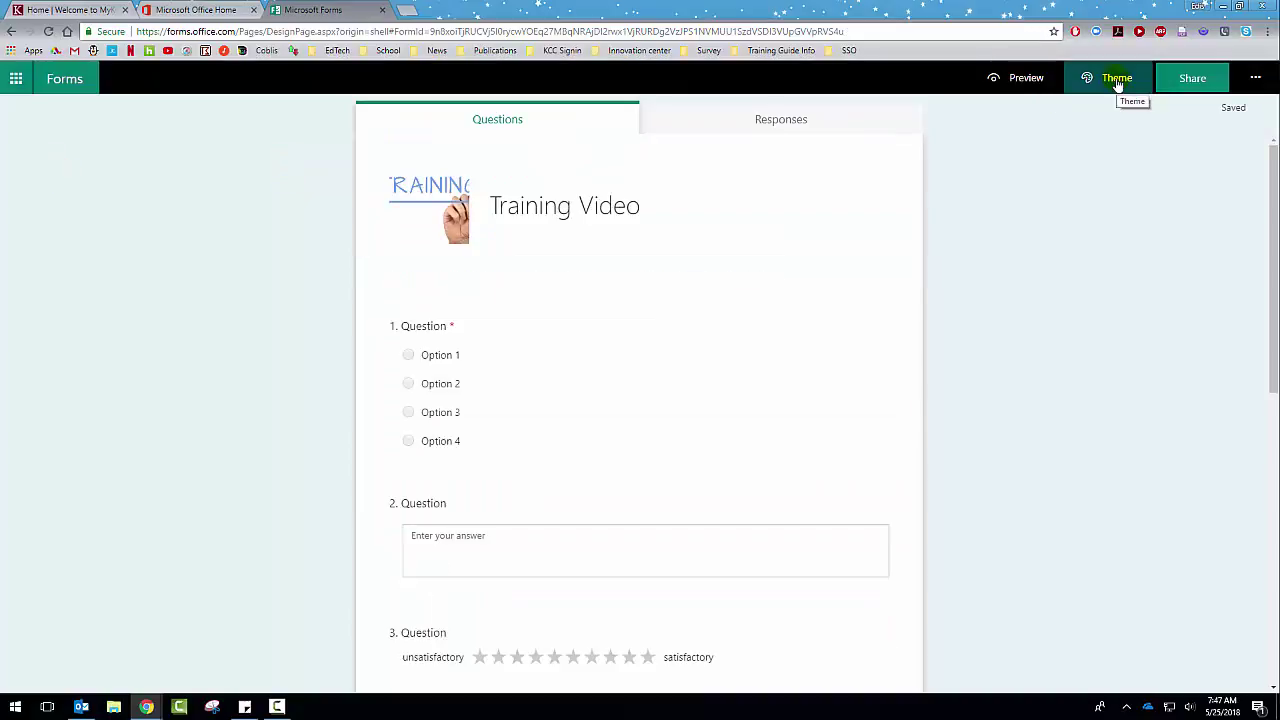
# Step: Apply the orange office-scene picture theme to the form and preview it
pyautogui.click(1117, 80)
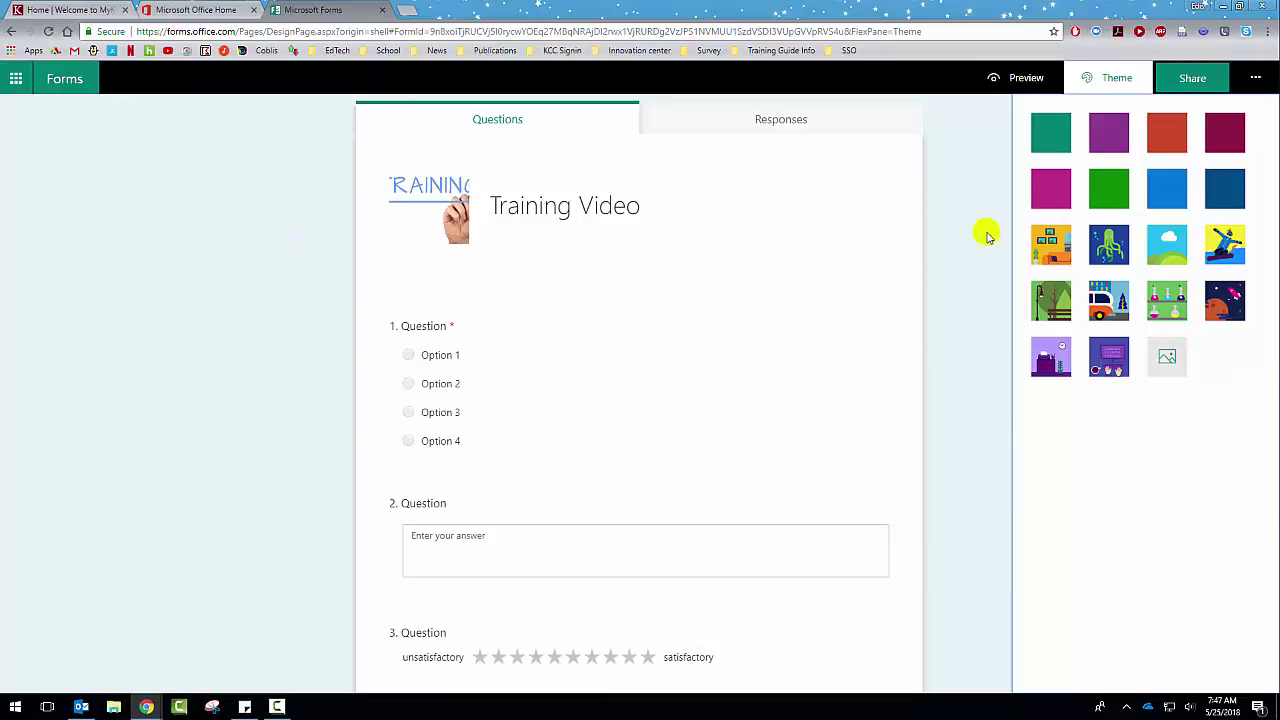
pyautogui.click(1042, 247)
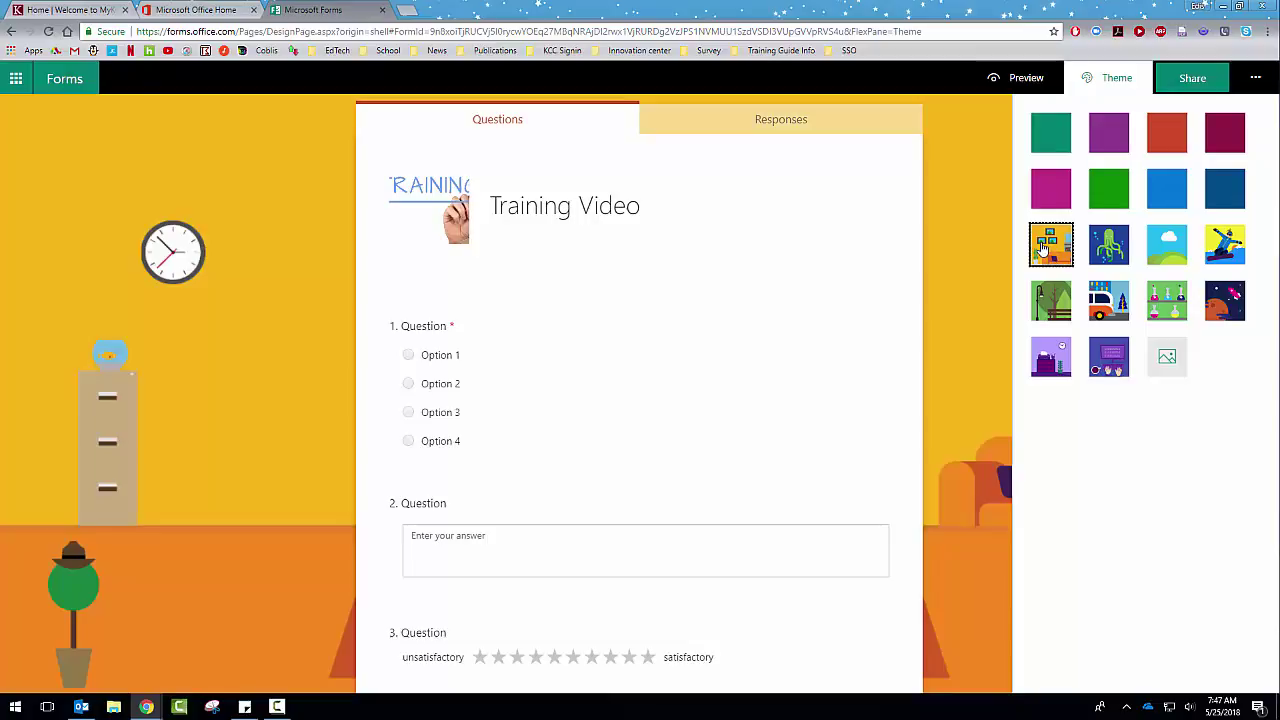
pyautogui.click(1020, 78)
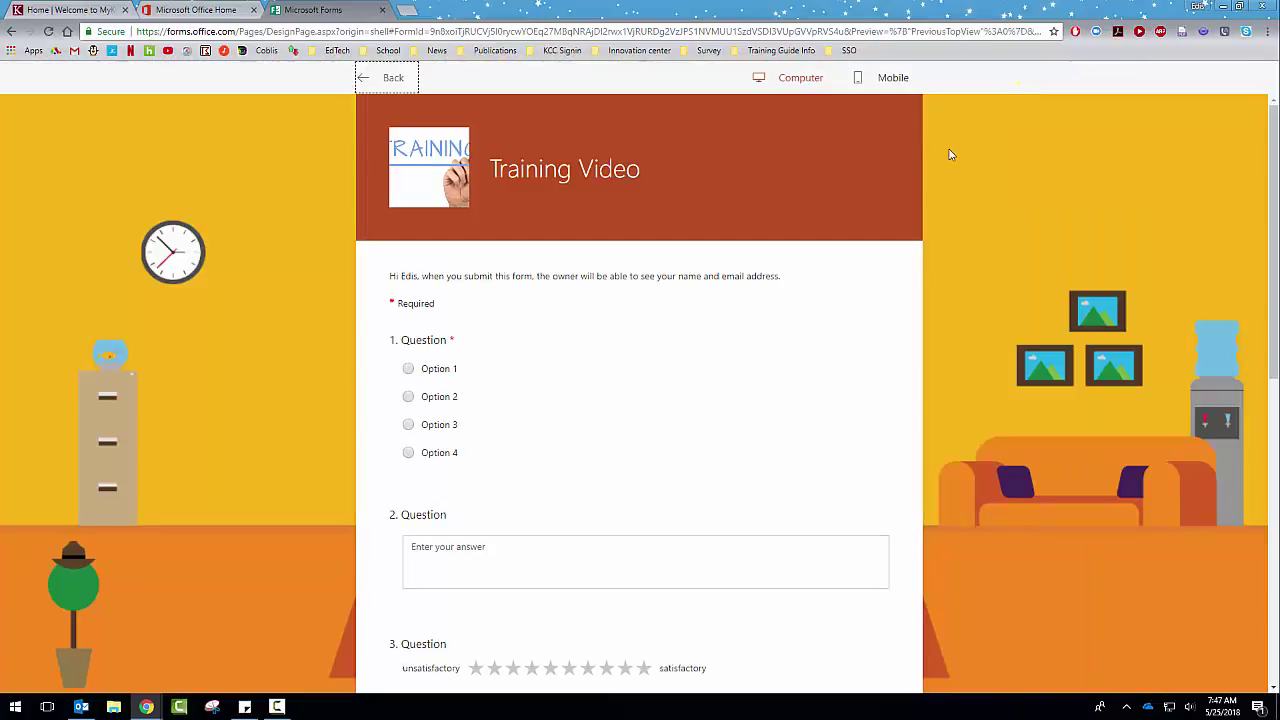
# Step: Submit a test response: Option 1 for Question 1, 'zzz' for Question 2, Statement 2 Option 3
pyautogui.scroll(-1, 520, 330)
pyautogui.click(408, 234)
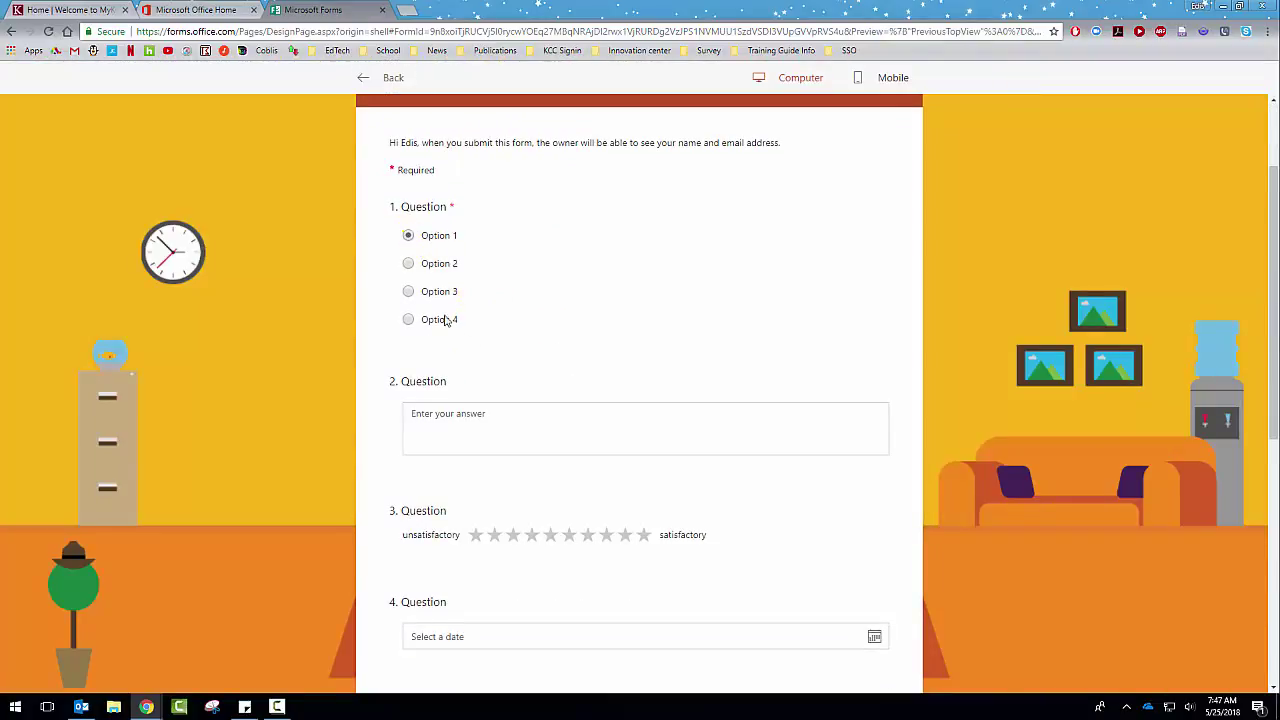
pyautogui.scroll(-1, 496, 351)
pyautogui.scroll(-1, 496, 351)
pyautogui.click(491, 315)
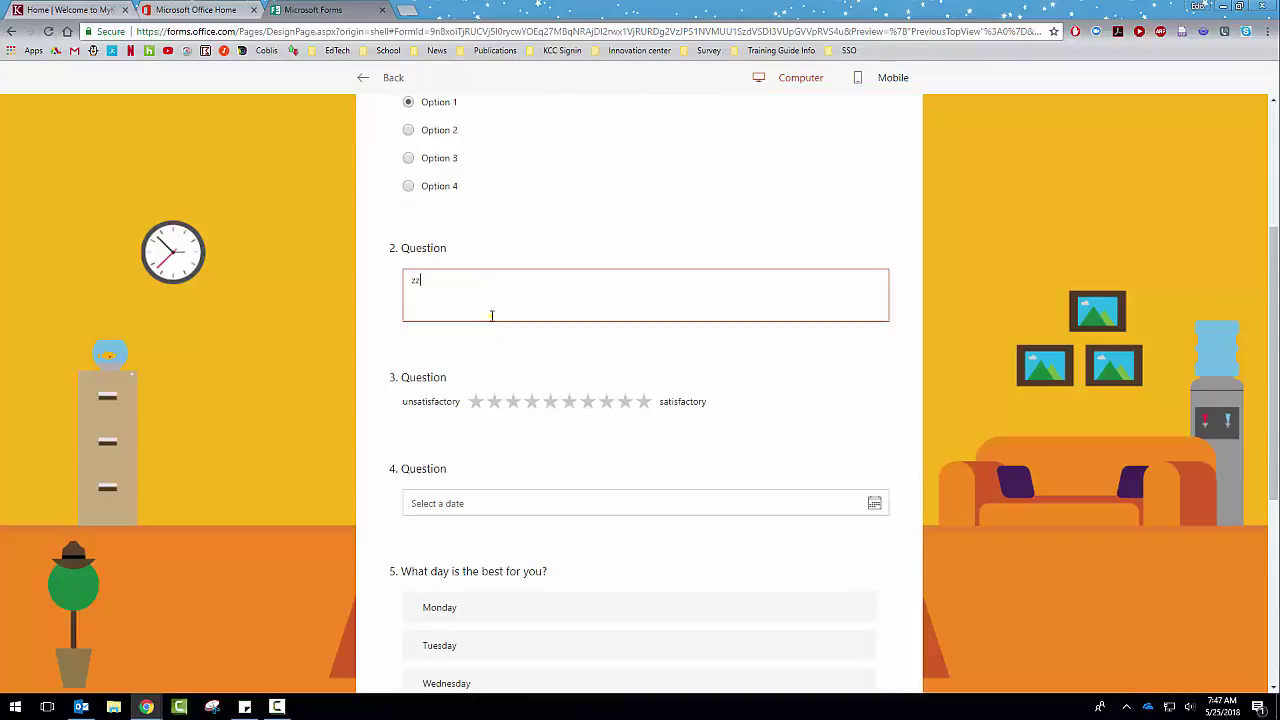
pyautogui.write('zzz')
pyautogui.scroll(-4, 547, 377)
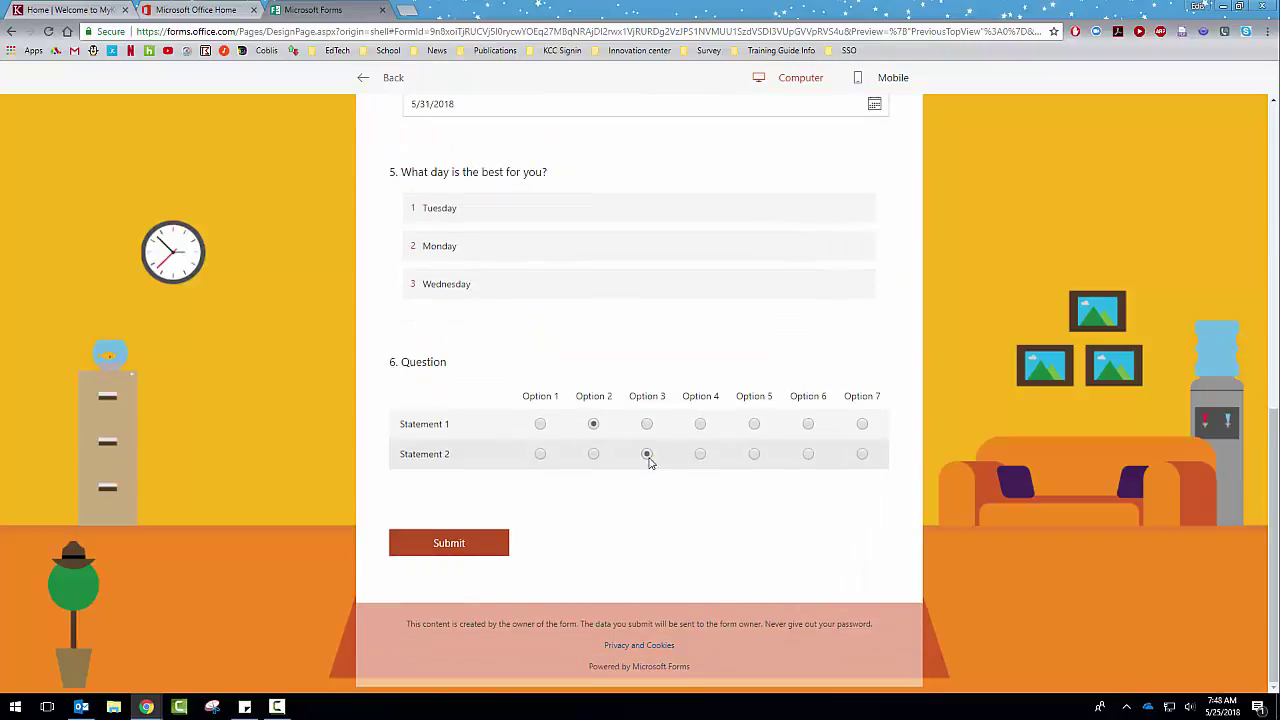
pyautogui.click(647, 454)
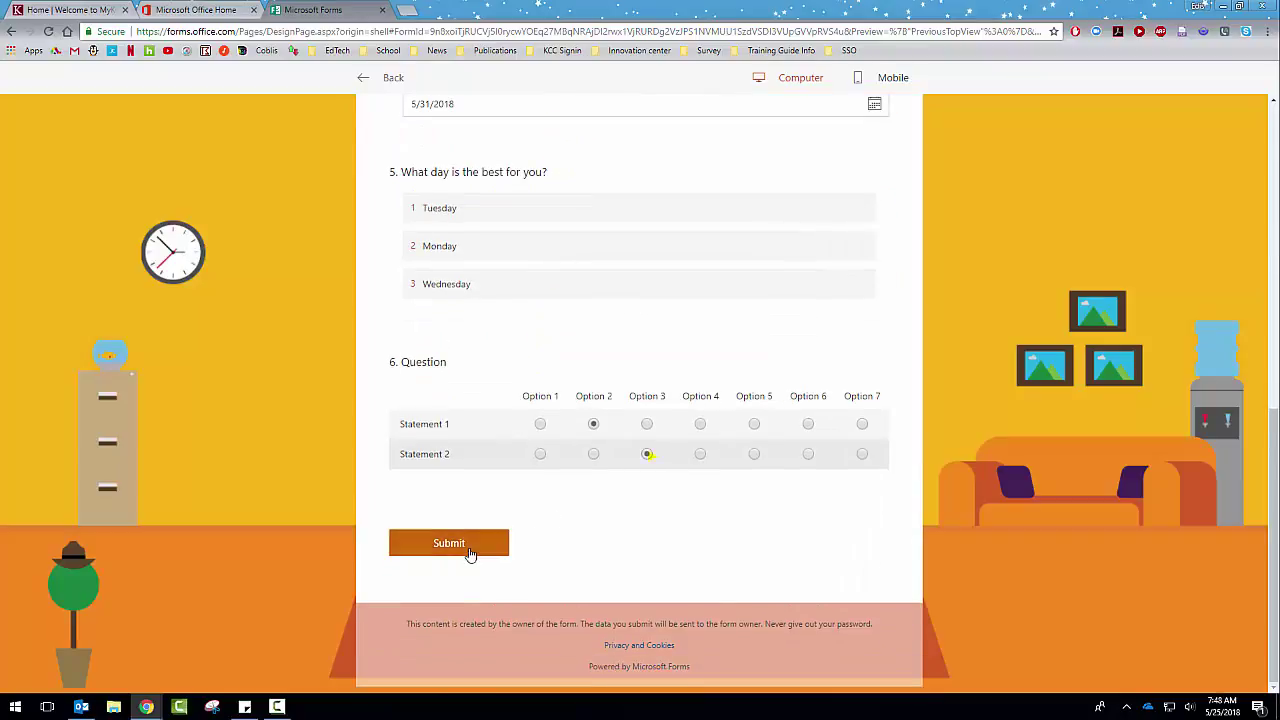
pyautogui.click(470, 554)
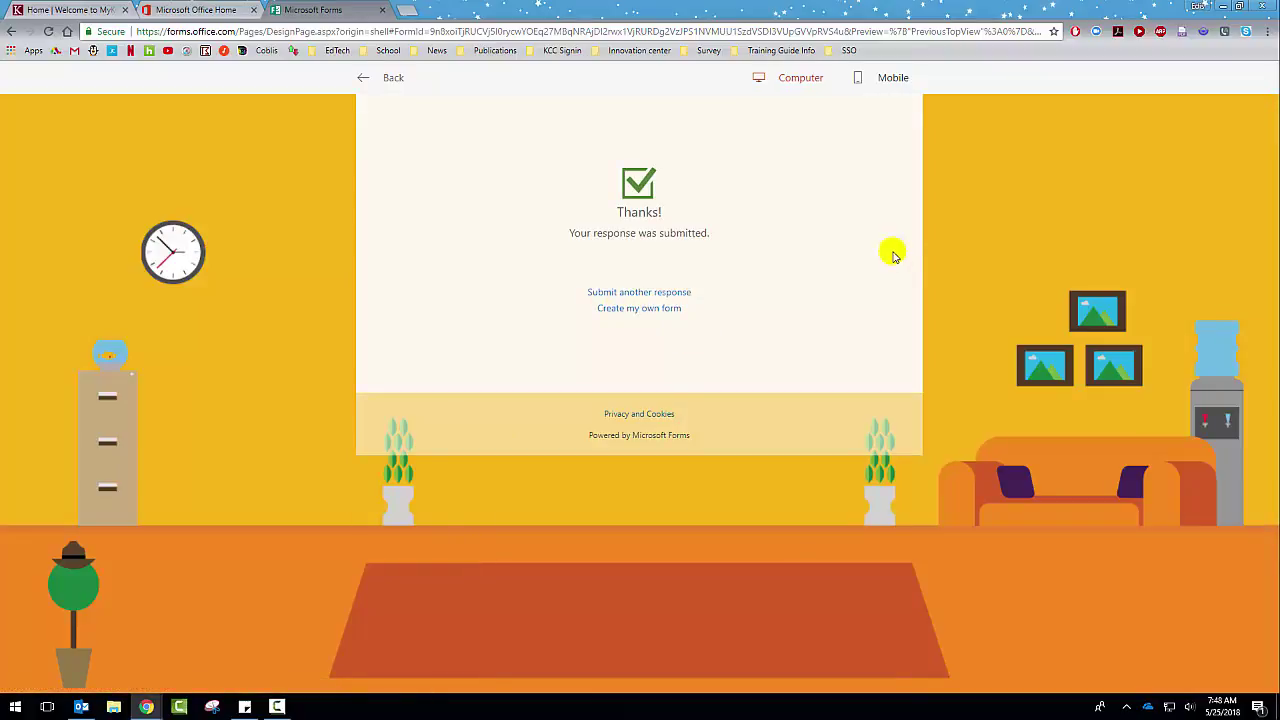
pyautogui.click(386, 84)
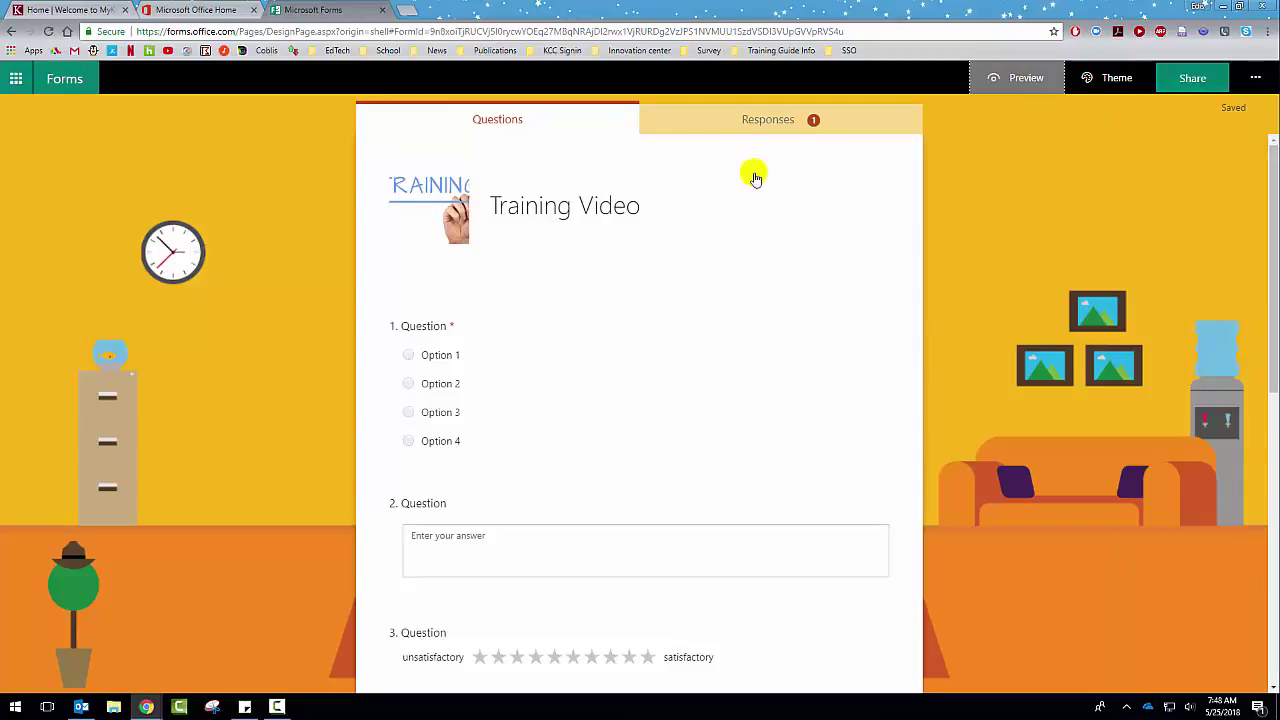
# Step: Look over the one-response summary on Responses, then export it to Excel and open the download
pyautogui.click(712, 129)
pyautogui.scroll(-1, 512, 300)
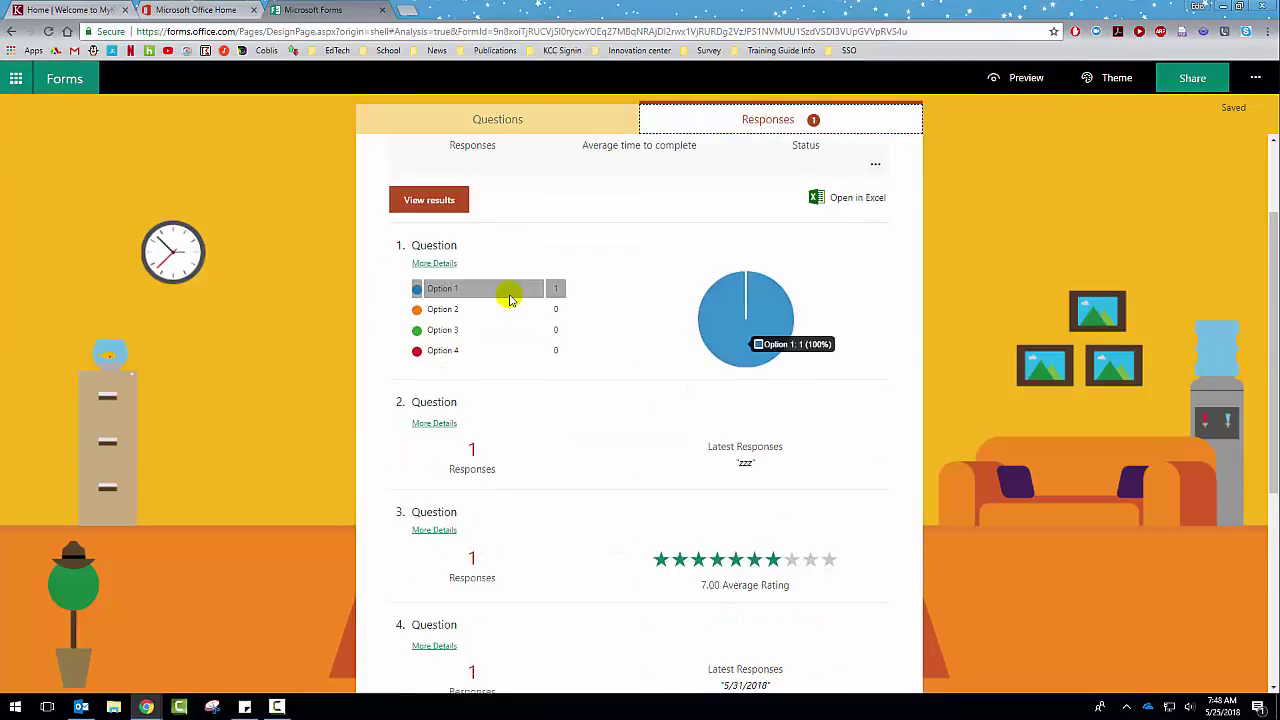
pyautogui.scroll(-4, 566, 263)
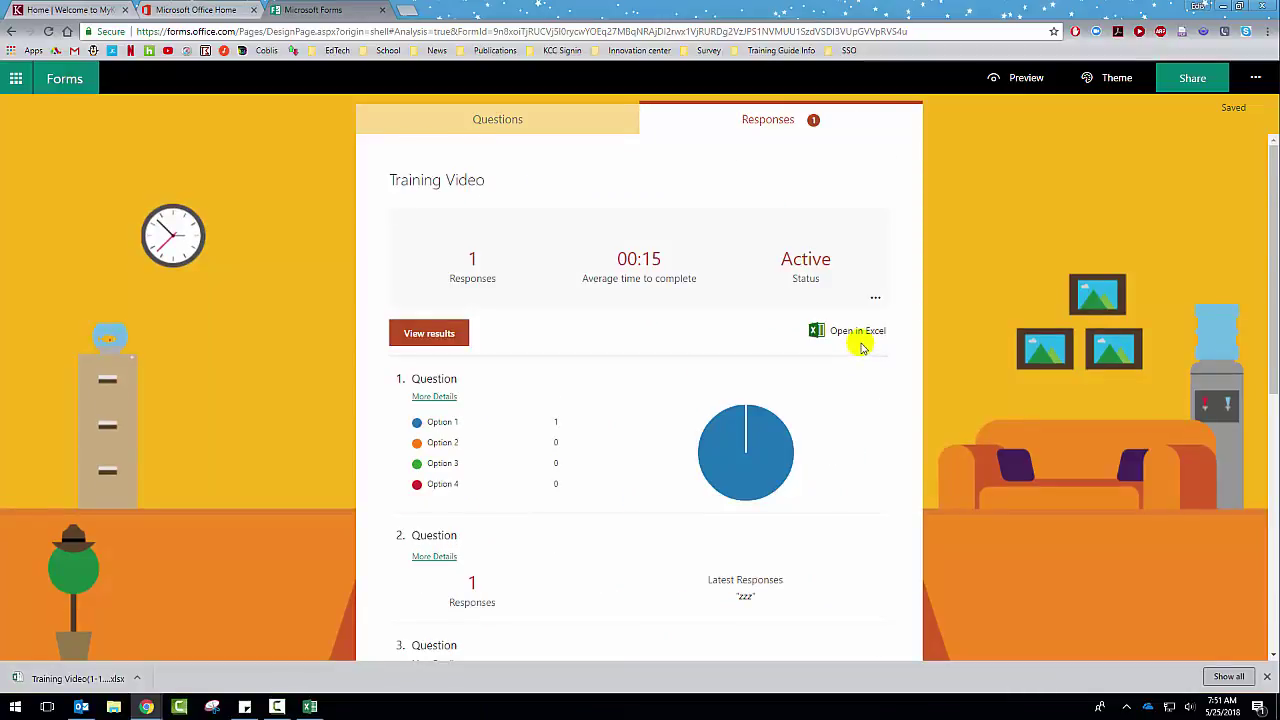
pyautogui.click(860, 338)
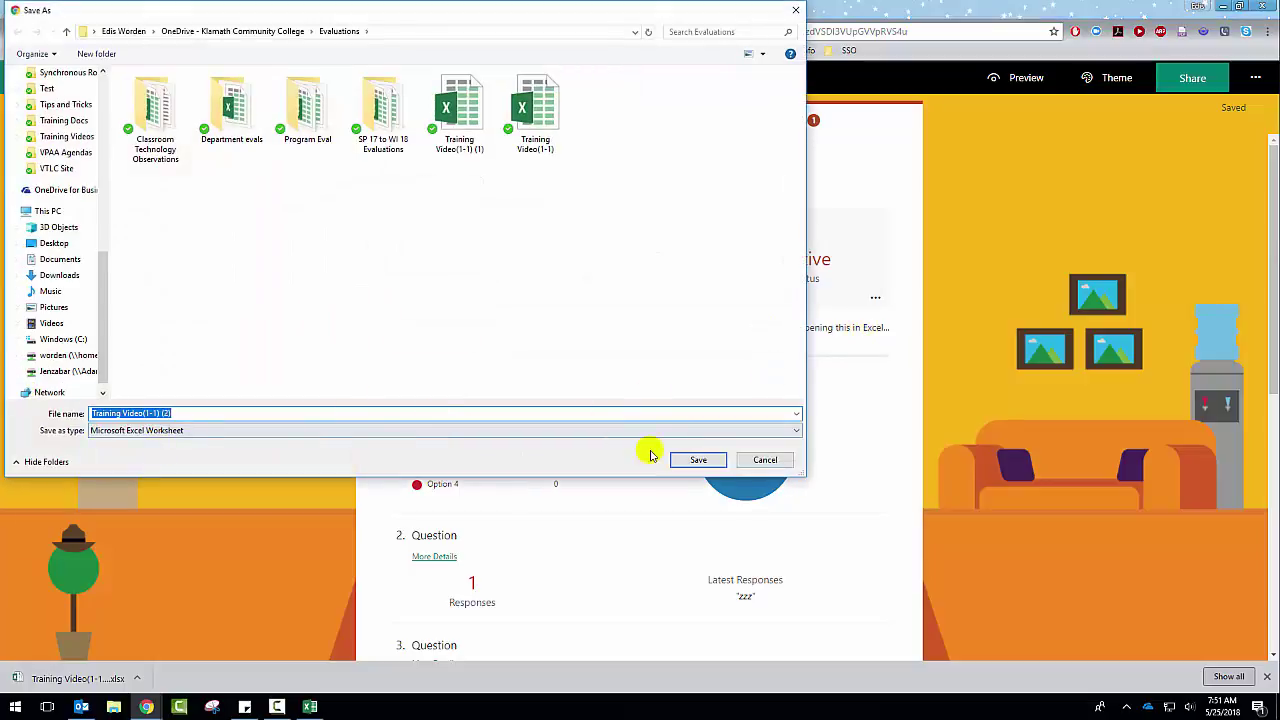
pyautogui.click(765, 461)
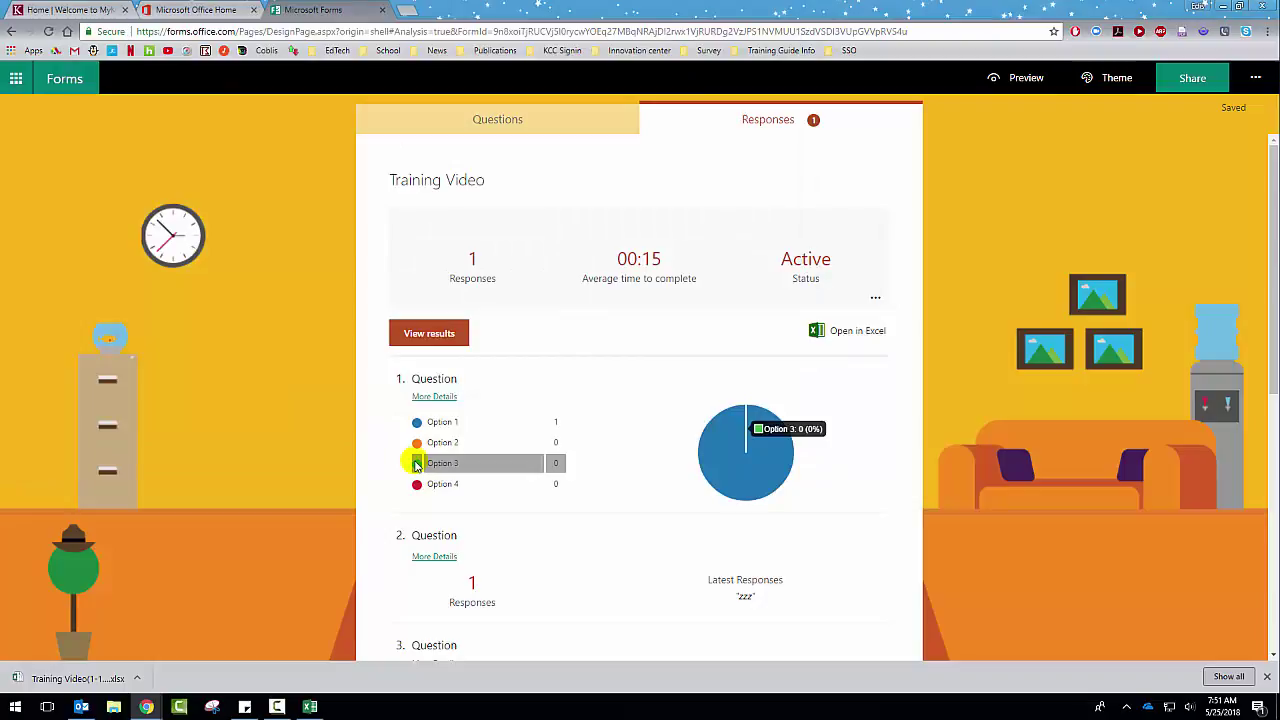
pyautogui.click(37, 682)
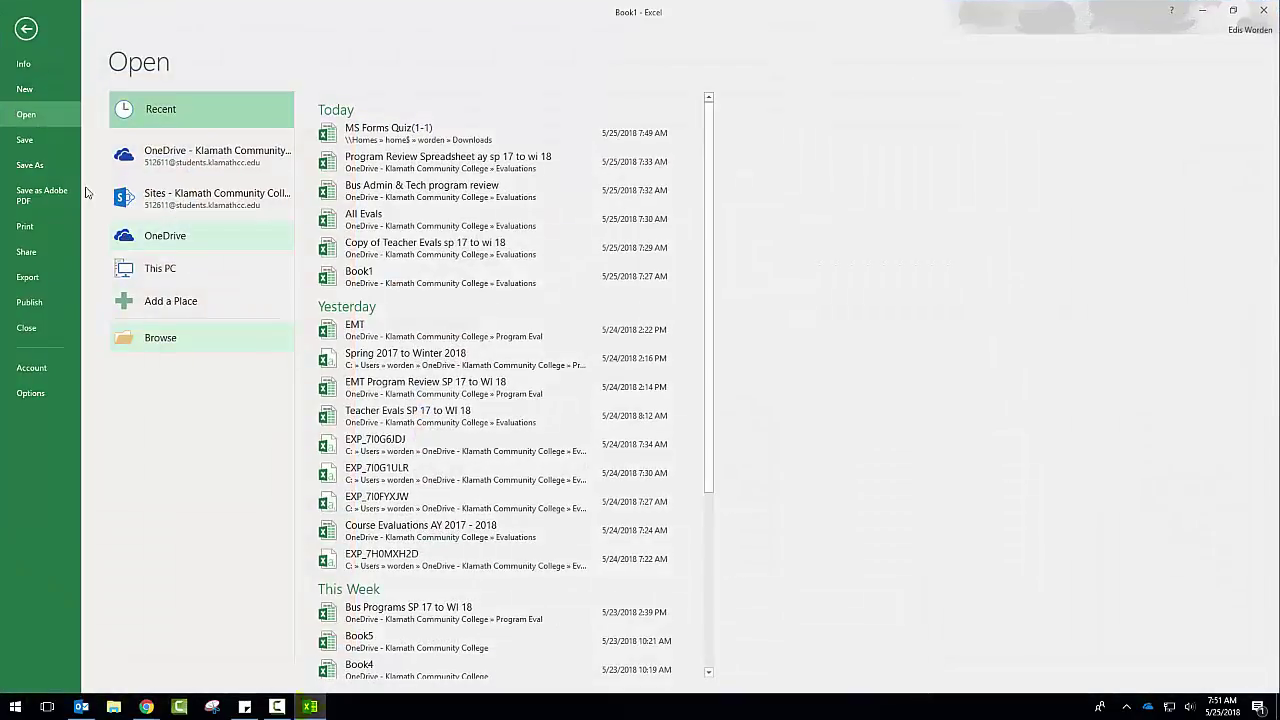
# Step: Open the Training Video(1-1) (1) workbook from the Downloads folder in Excel
pyautogui.click(175, 347)
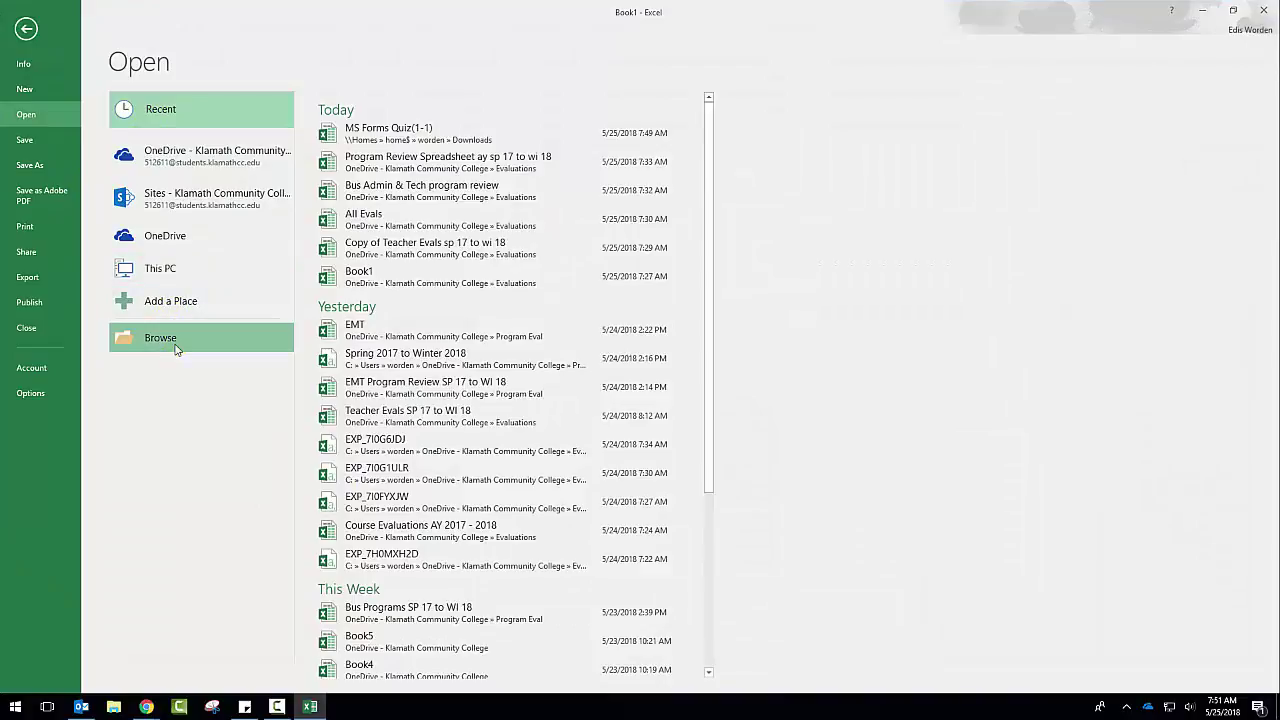
pyautogui.click(175, 345)
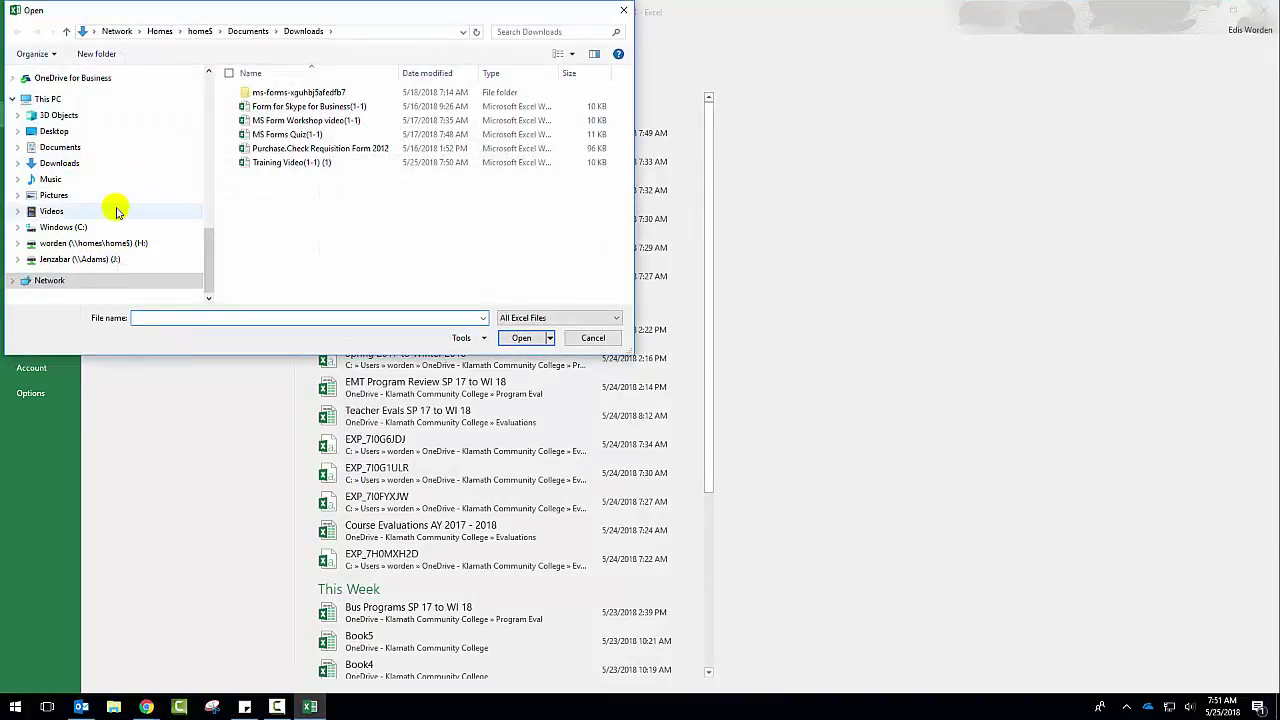
pyautogui.click(92, 165)
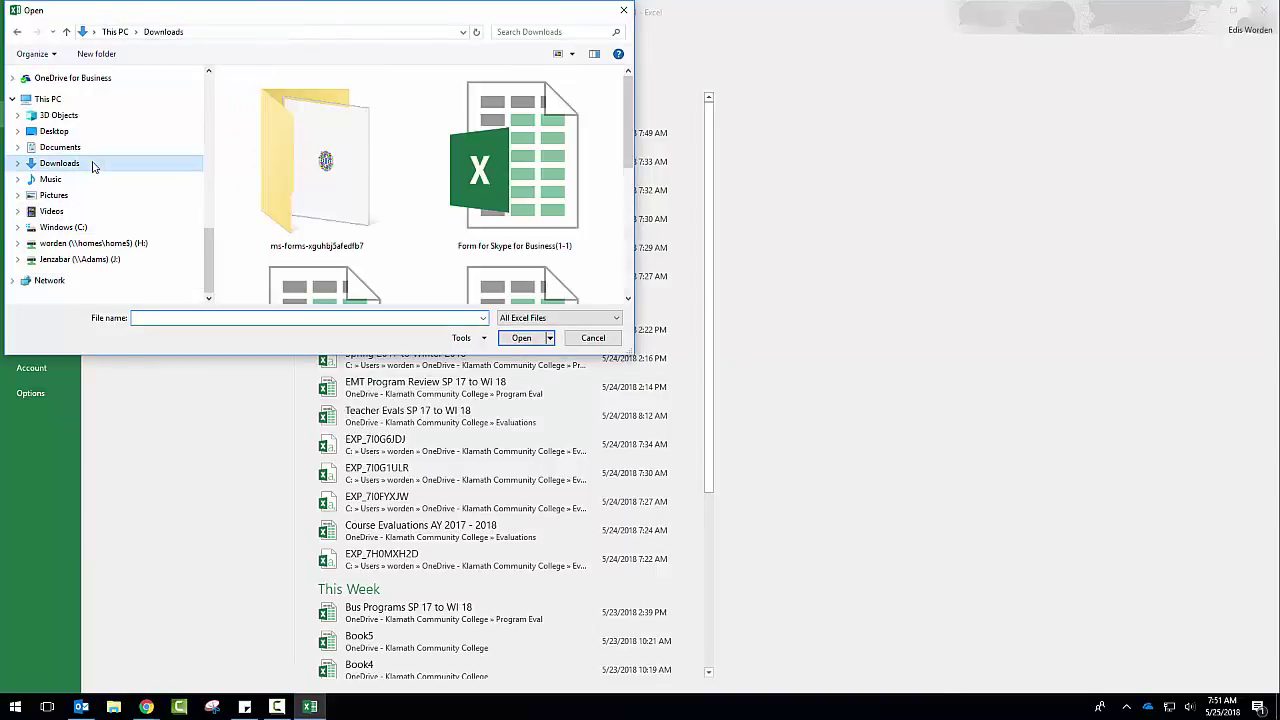
pyautogui.moveTo(626, 140); pyautogui.dragTo(622, 268)
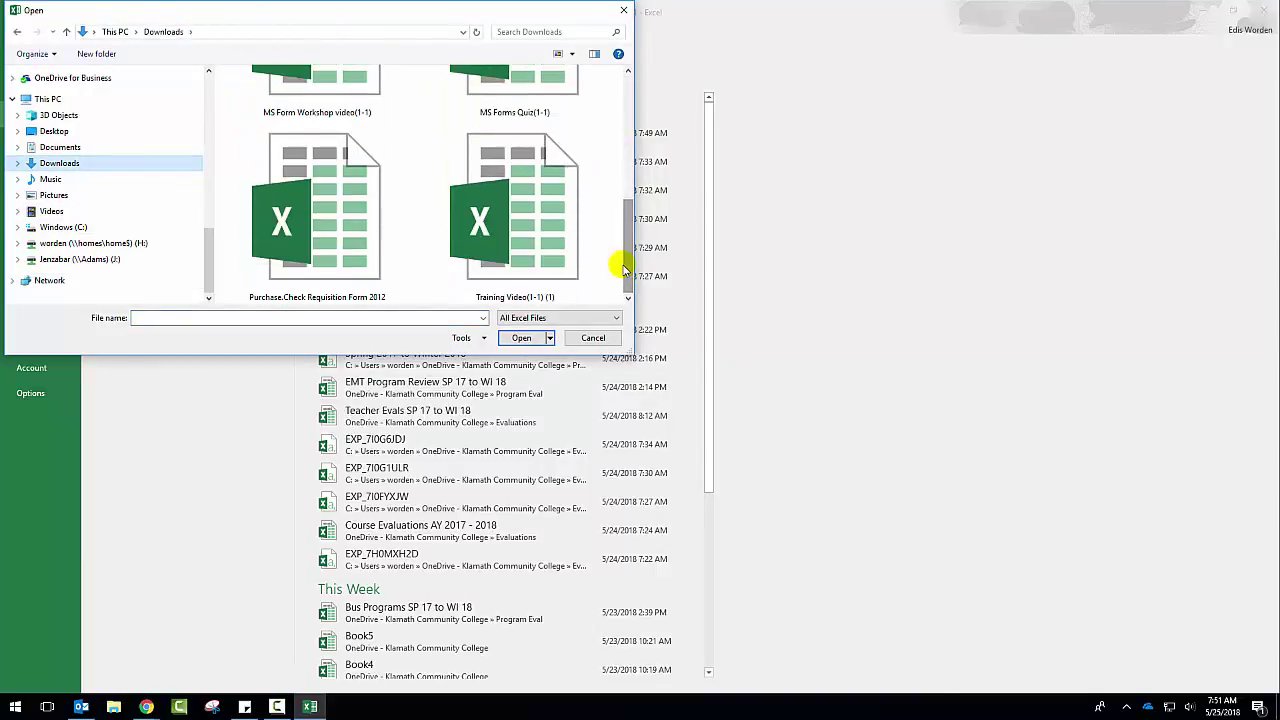
pyautogui.click(523, 214)
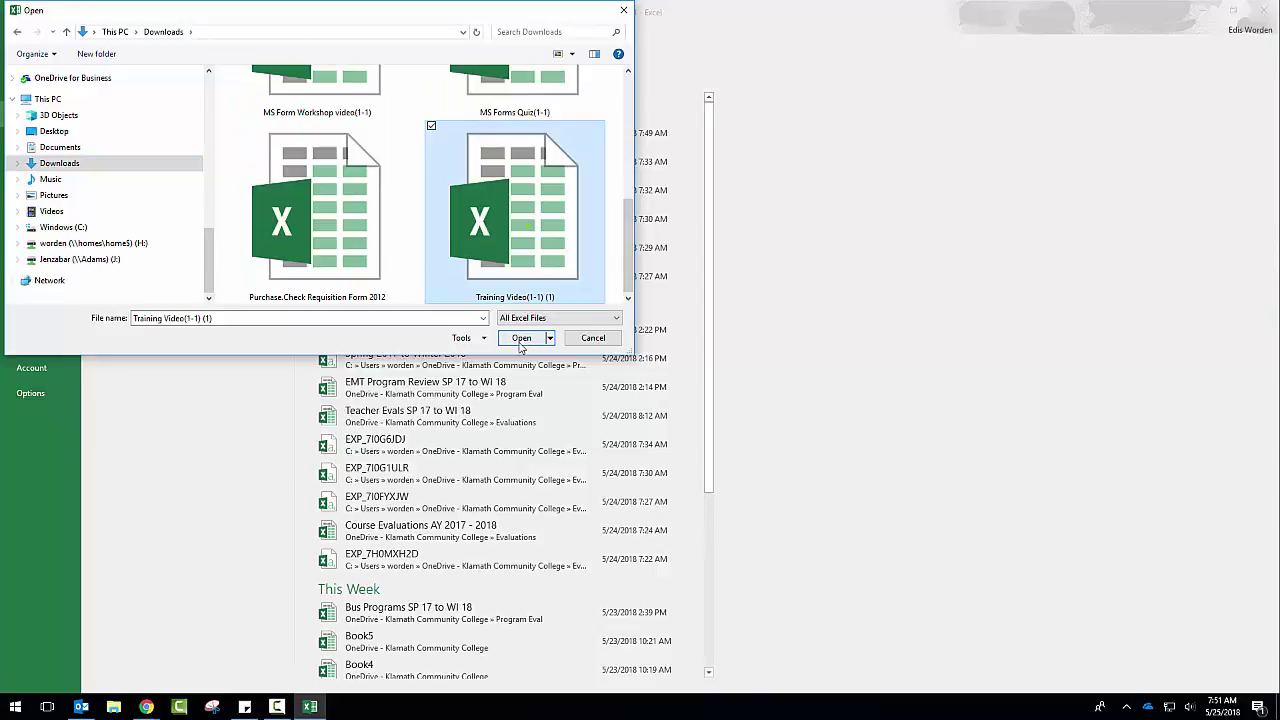
pyautogui.click(521, 338)
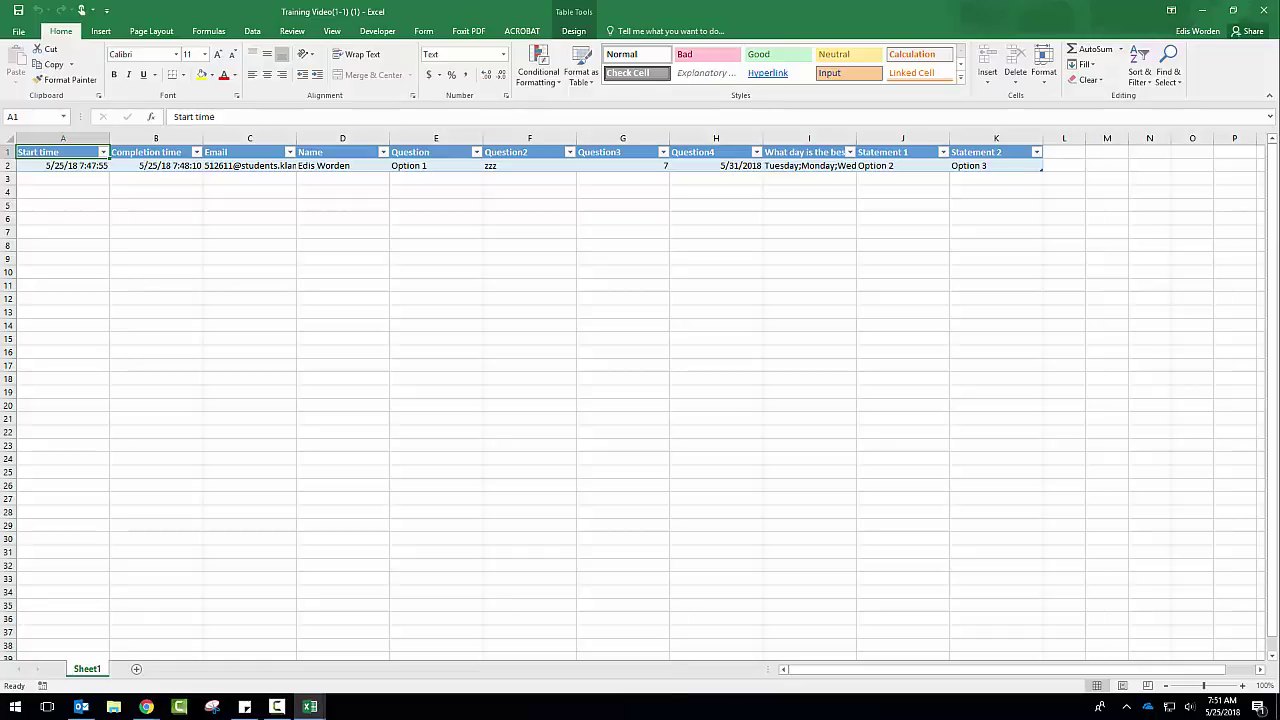
# Step: Inspect the Question column's filter options without changes, then minimize Excel
pyautogui.click(488, 151)
pyautogui.click(477, 152)
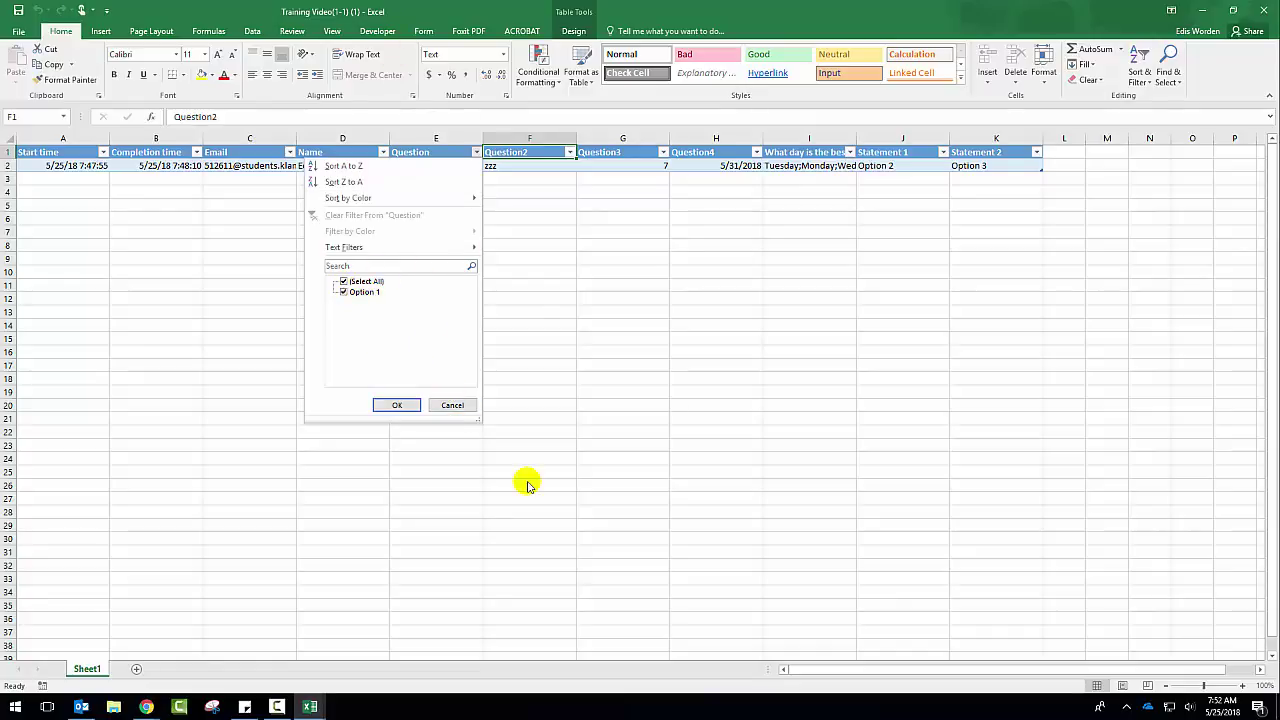
pyautogui.click(455, 405)
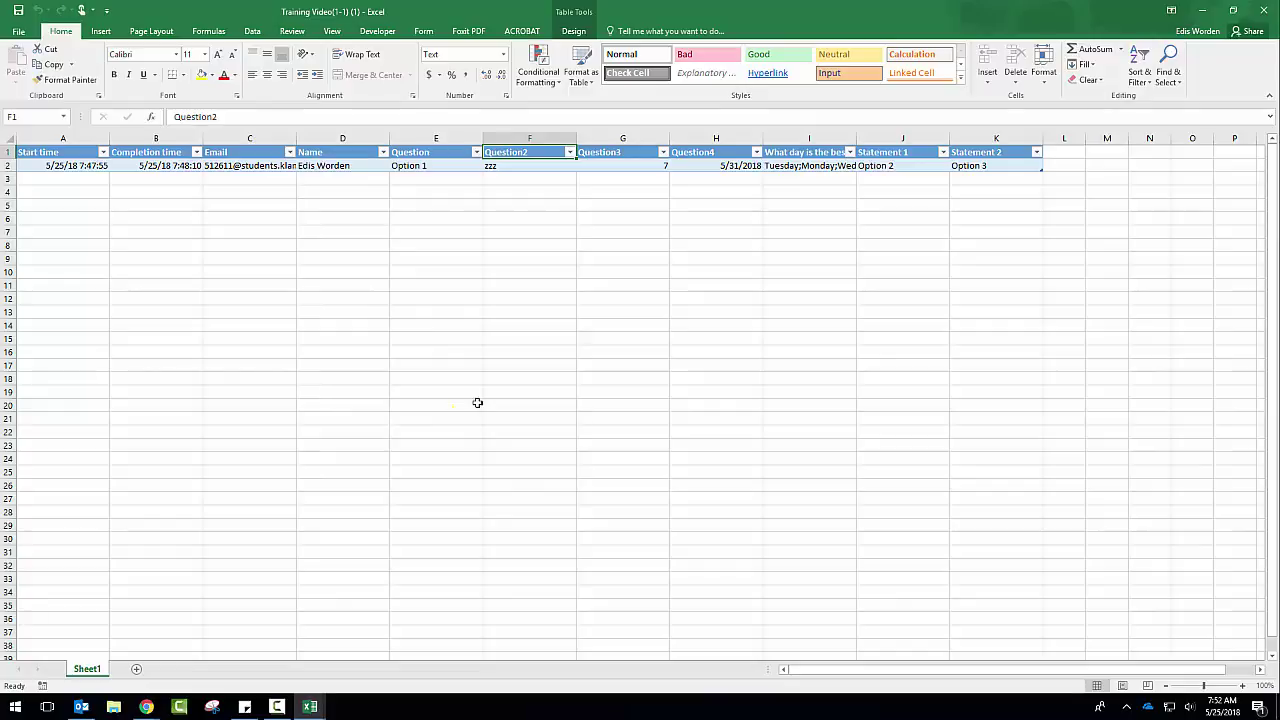
pyautogui.click(1203, 11)
pyautogui.scroll(-4, 663, 320)
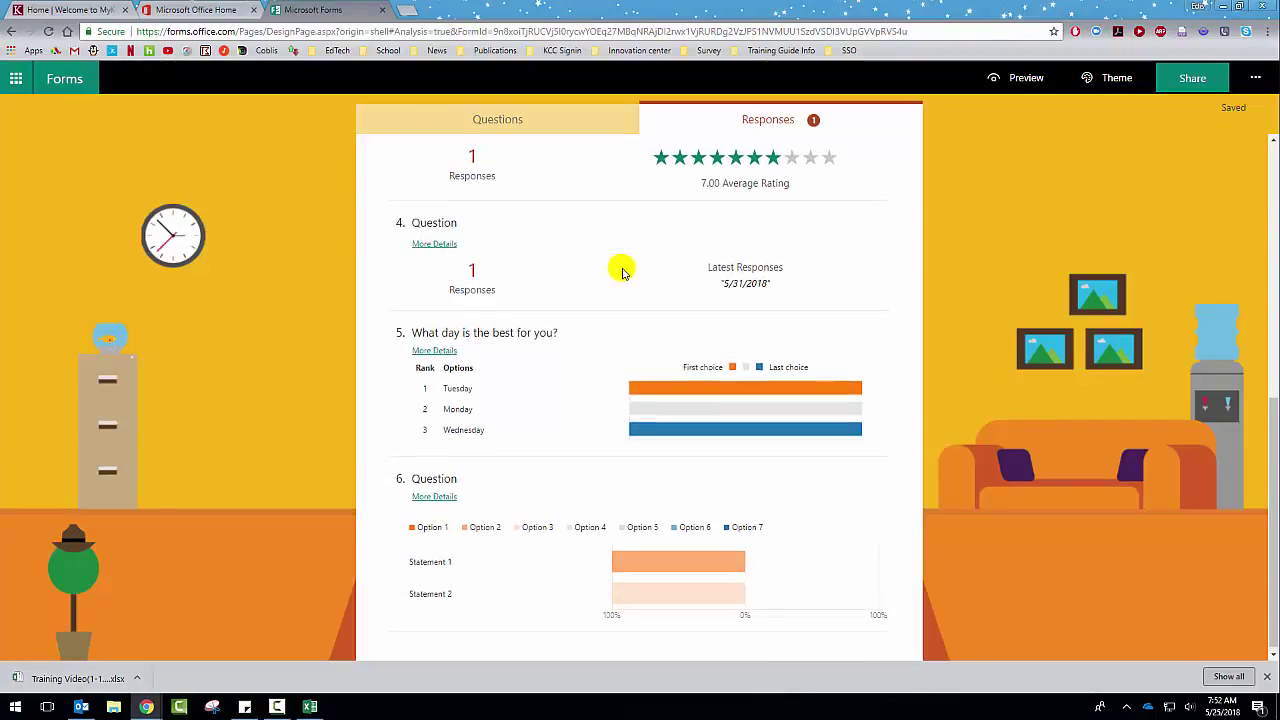
pyautogui.scroll(5, 621, 270)
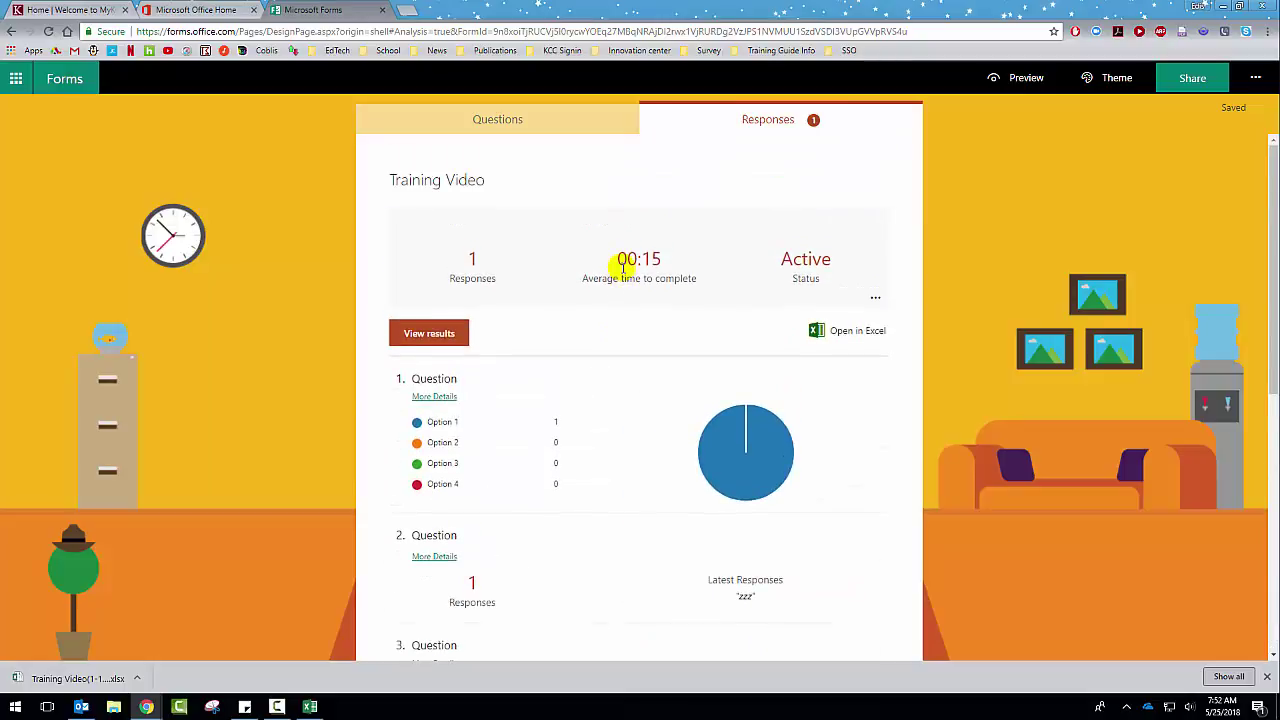
pyautogui.click(449, 335)
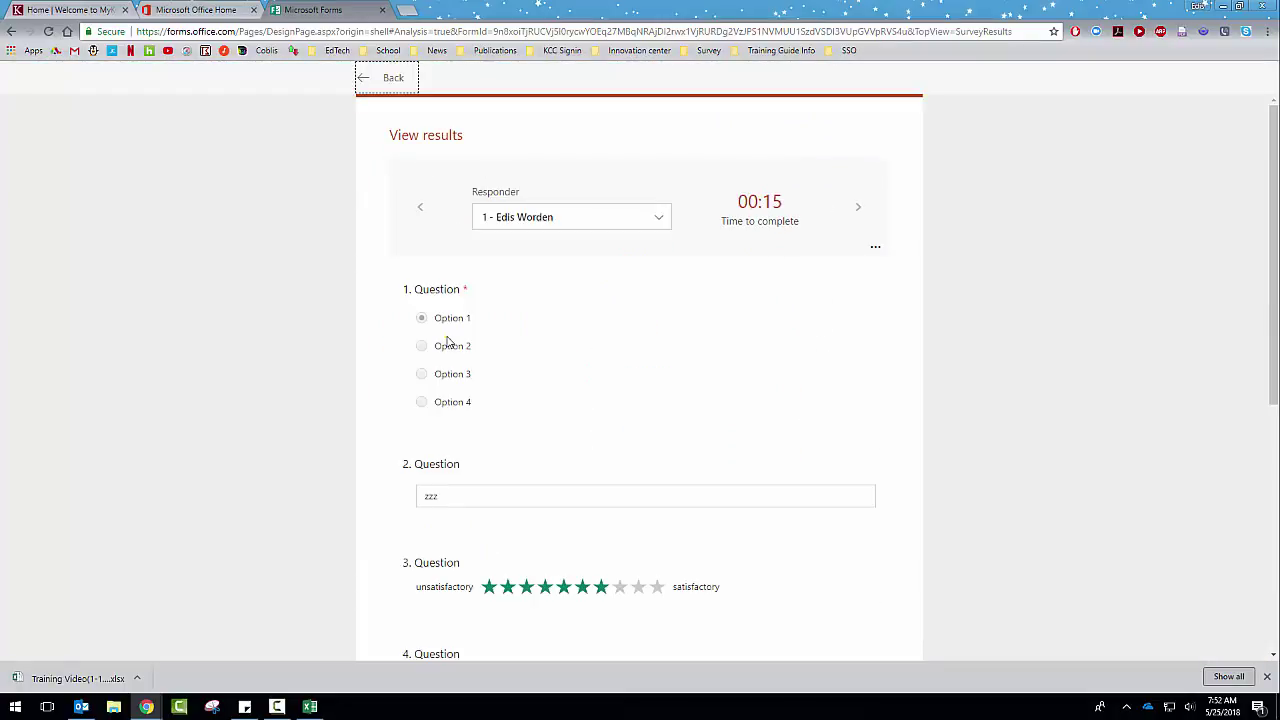
pyautogui.scroll(-5, 615, 225)
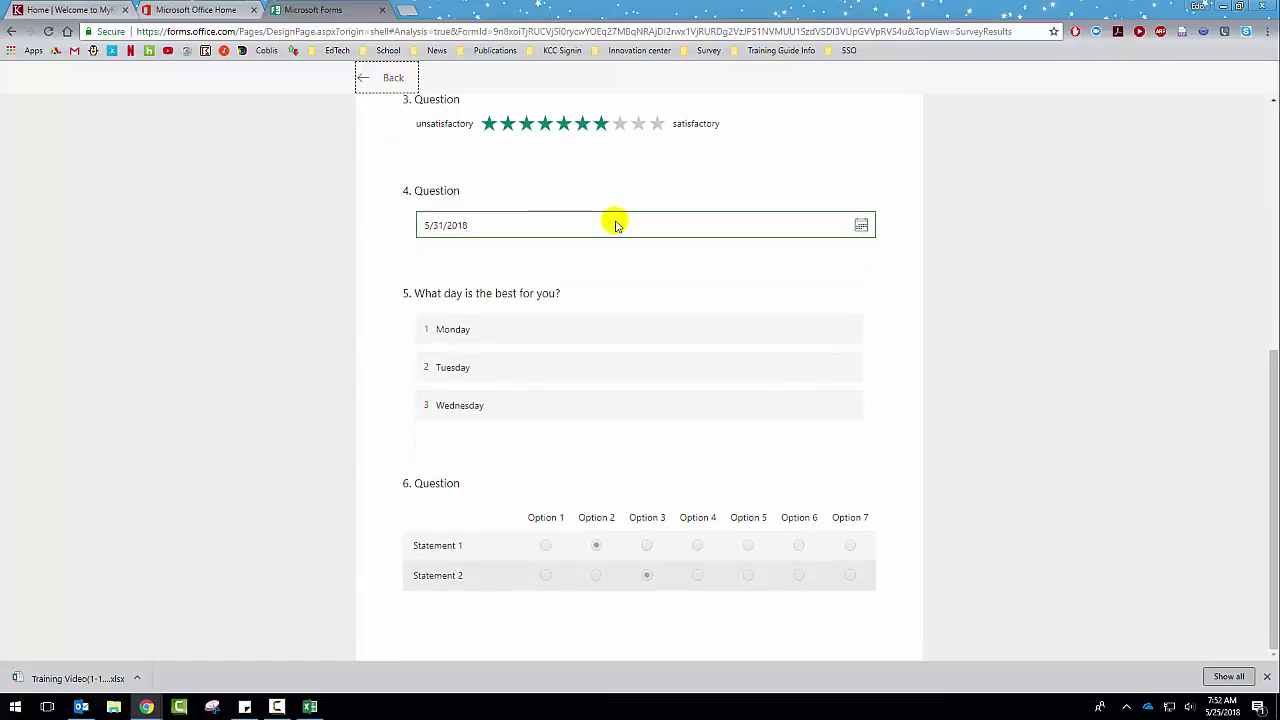
pyautogui.scroll(5, 616, 225)
pyautogui.click(12, 32)
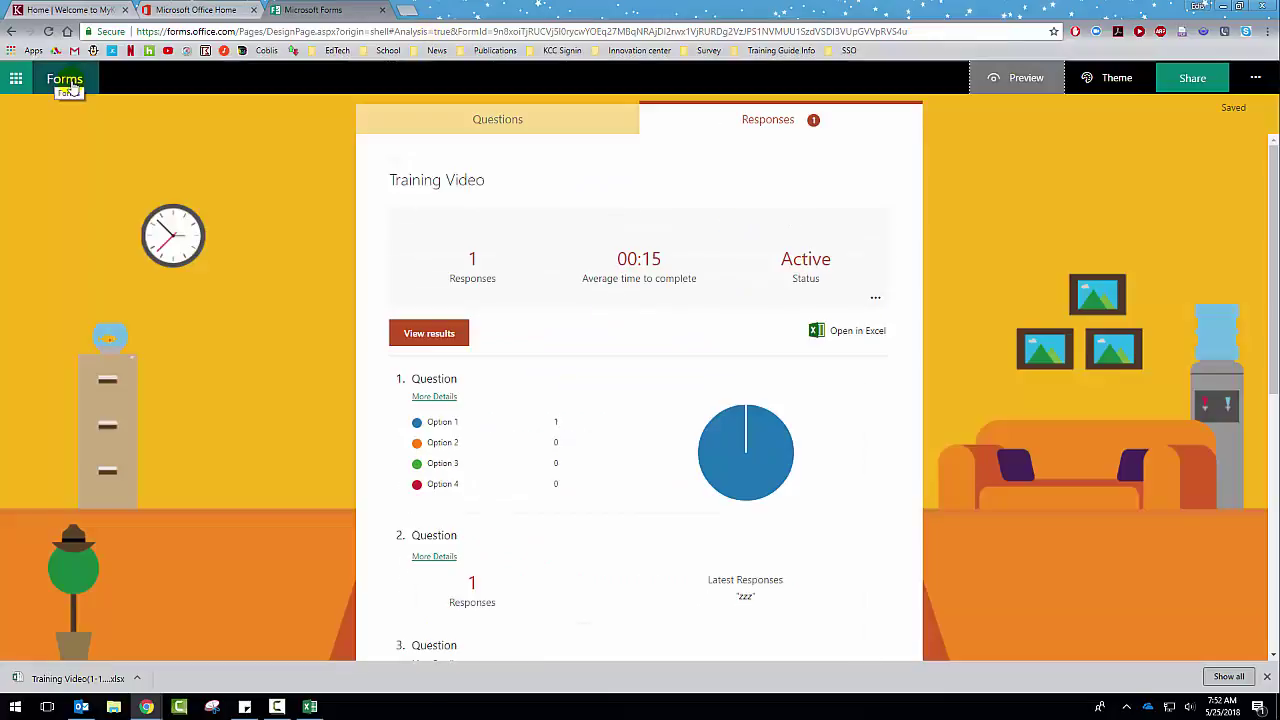
# Step: Set sharing to 'Anyone with the link can respond', copy the response link, and start an e-mail with it
pyautogui.click(1185, 80)
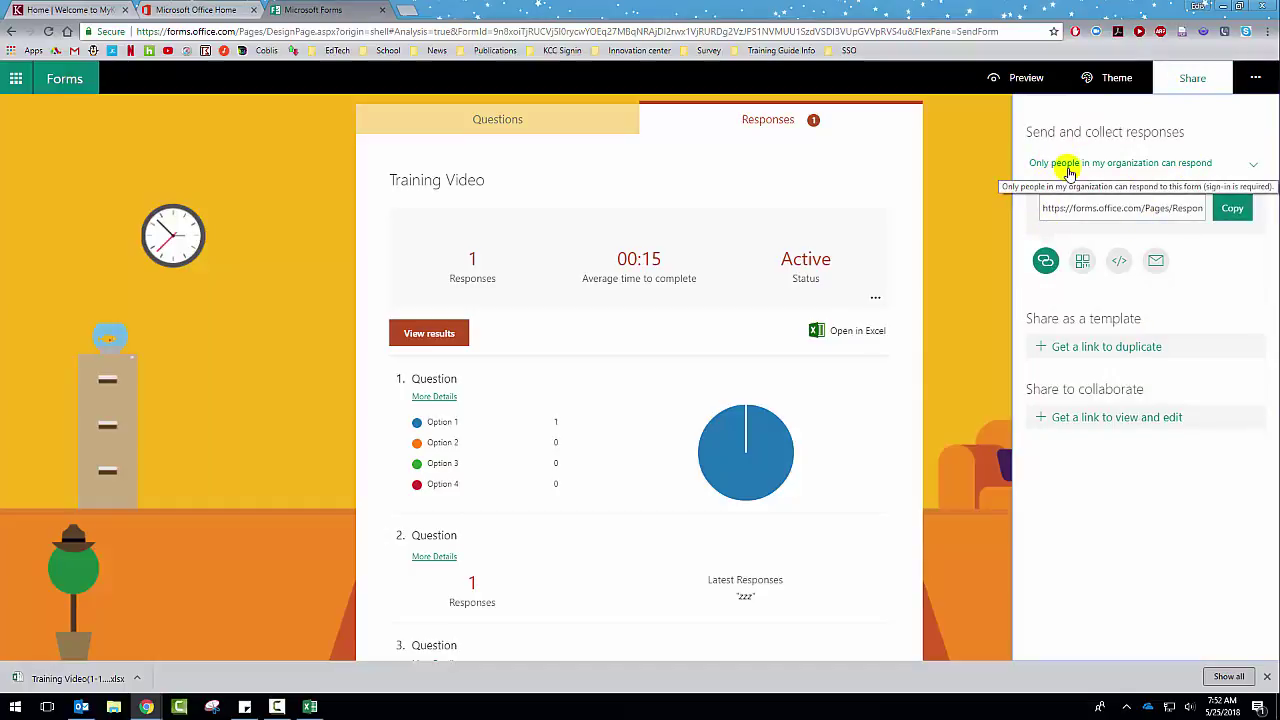
pyautogui.click(1250, 166)
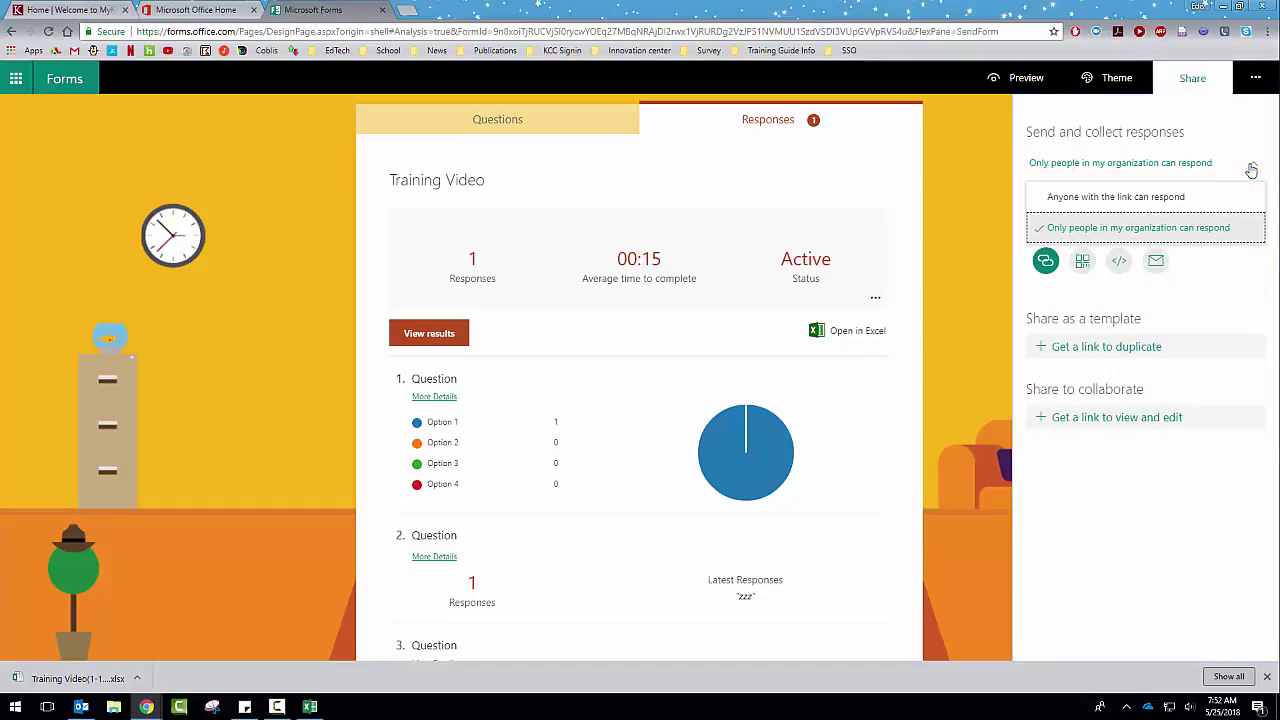
pyautogui.click(1097, 229)
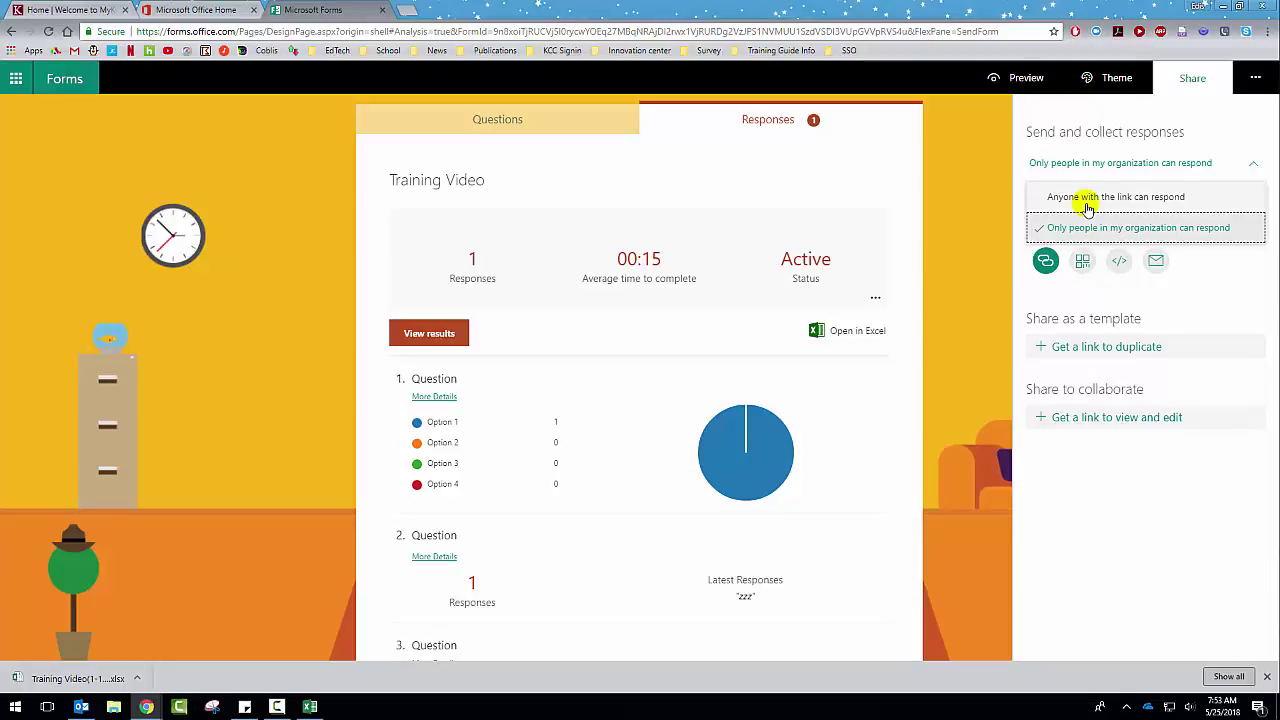
pyautogui.click(1120, 200)
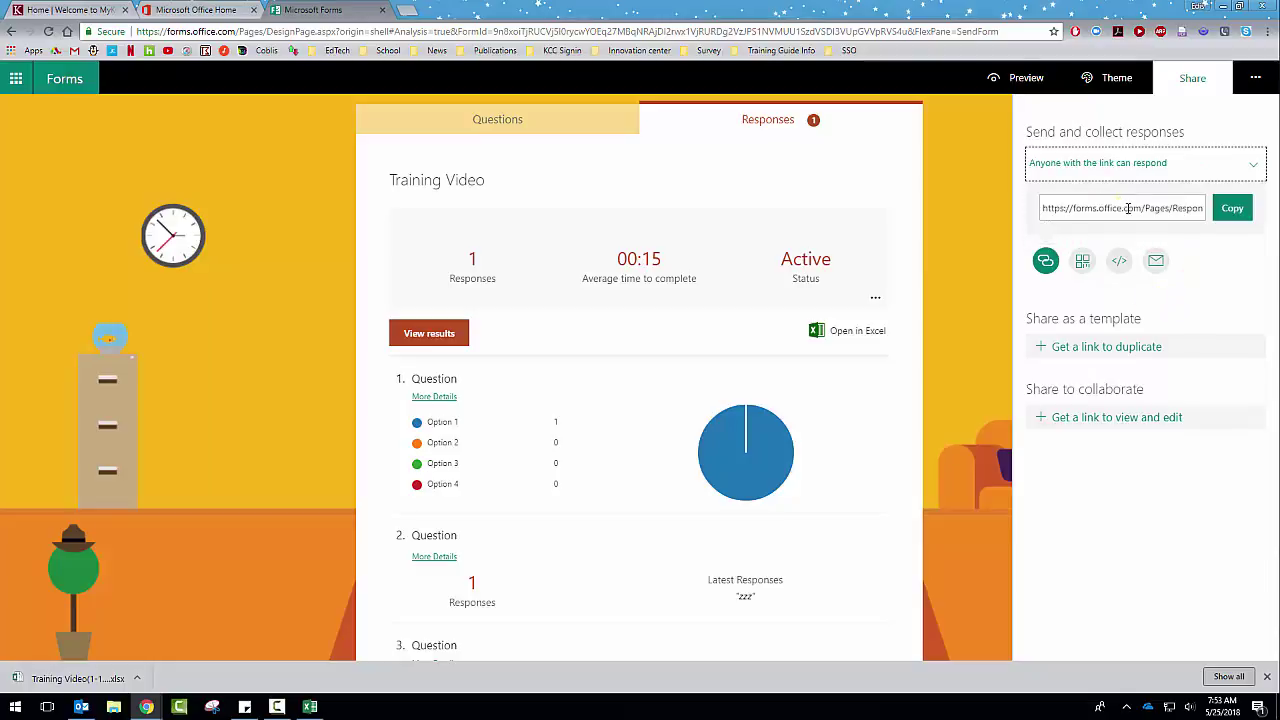
pyautogui.click(1128, 208)
pyautogui.click(1236, 212)
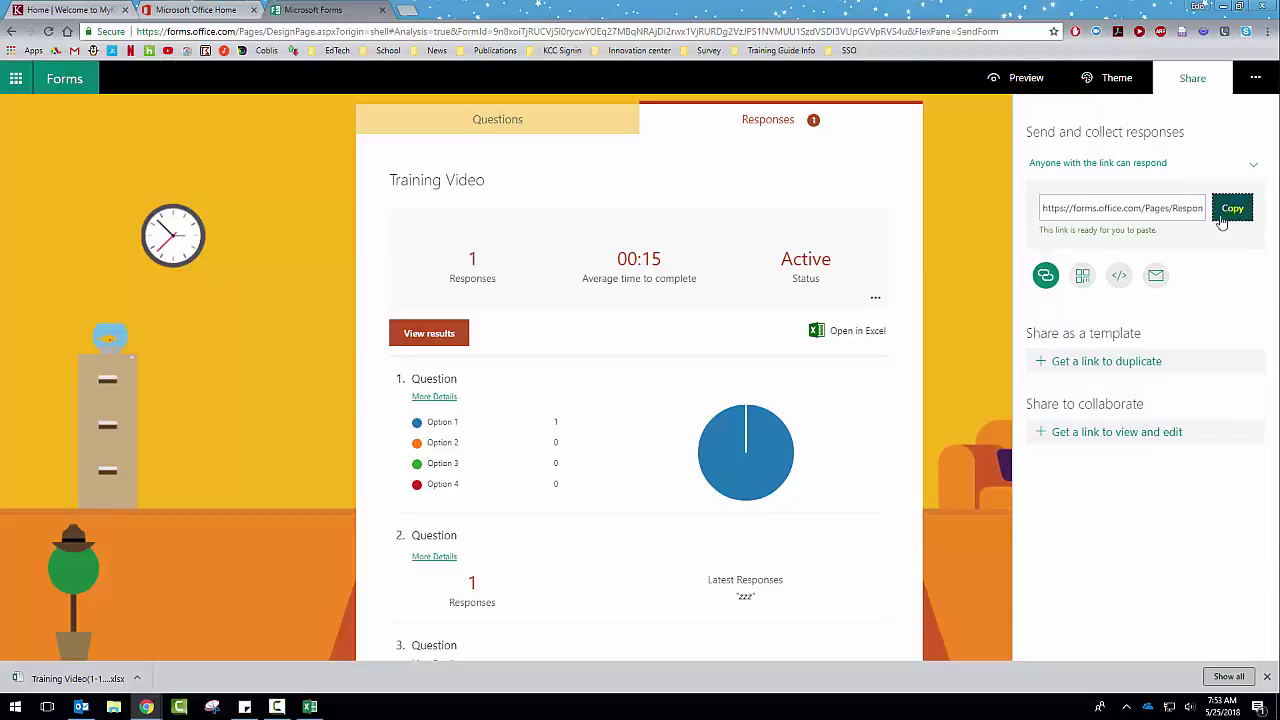
pyautogui.click(1155, 264)
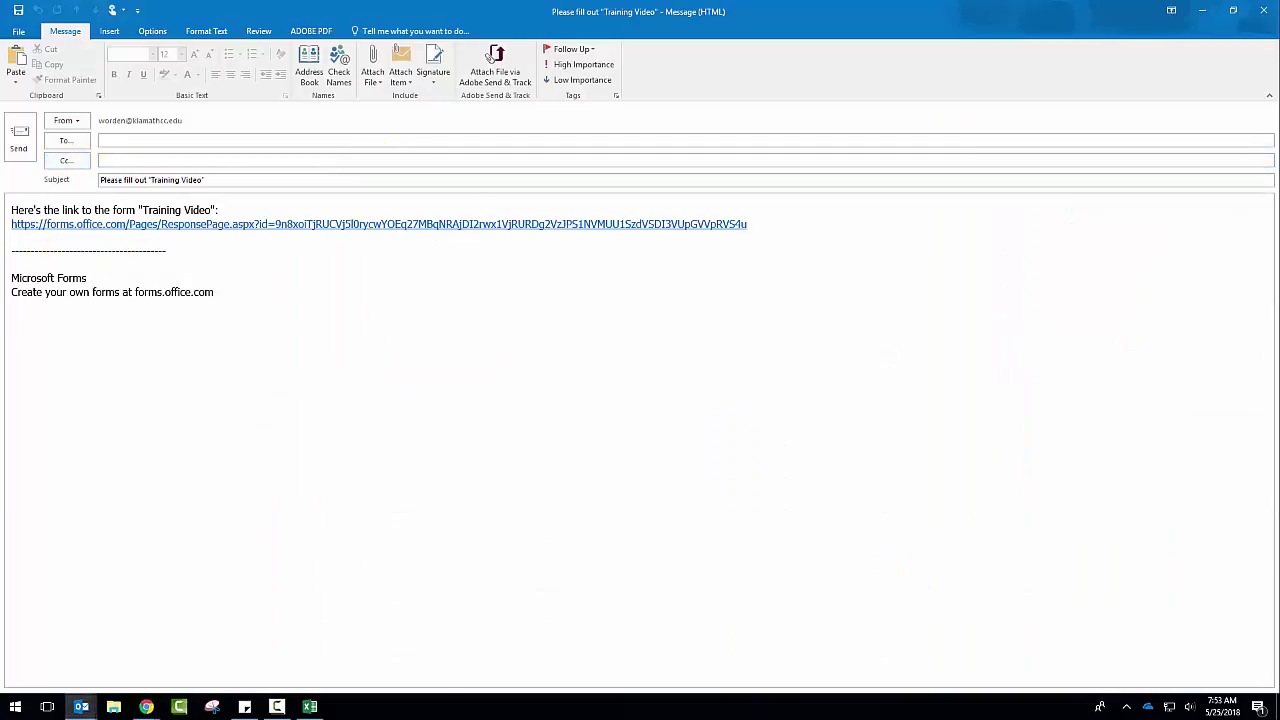
# Step: Close the 'Please fill out Training Video' Outlook draft without sending
pyautogui.click(1262, 14)
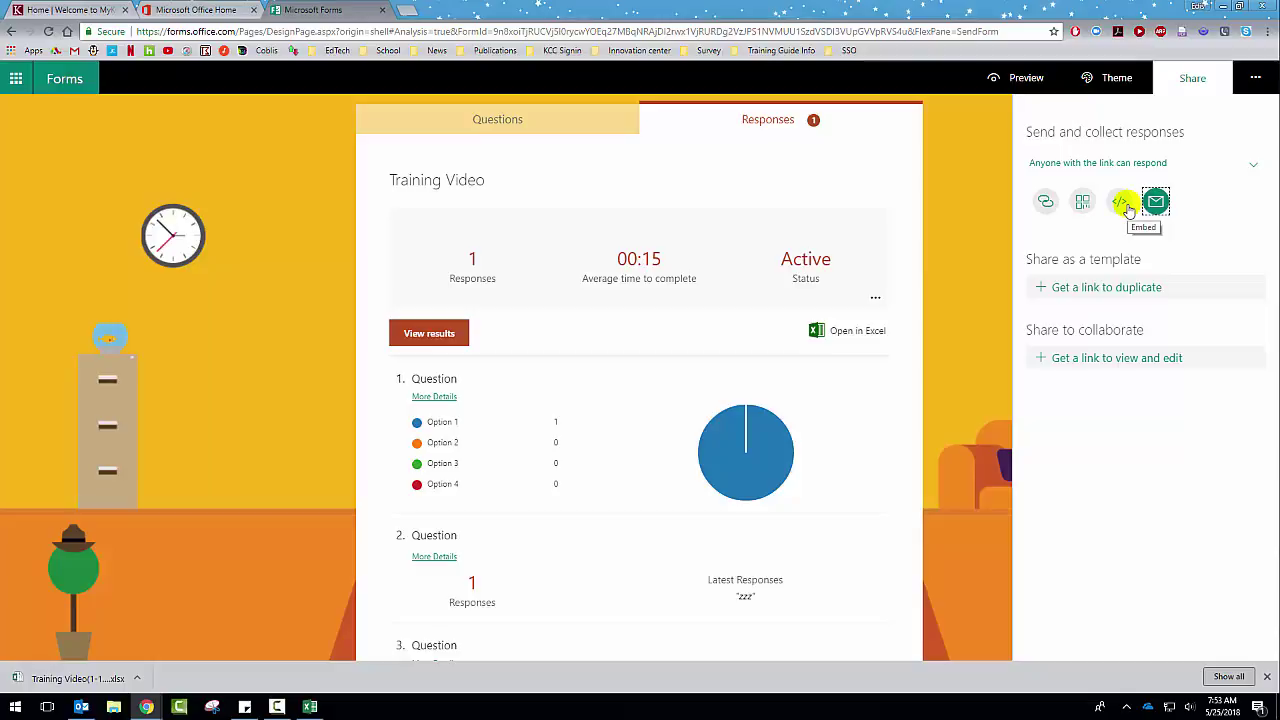
# Step: Check the embed code and the QR code for the form, then return to the Questions tab
pyautogui.click(1126, 205)
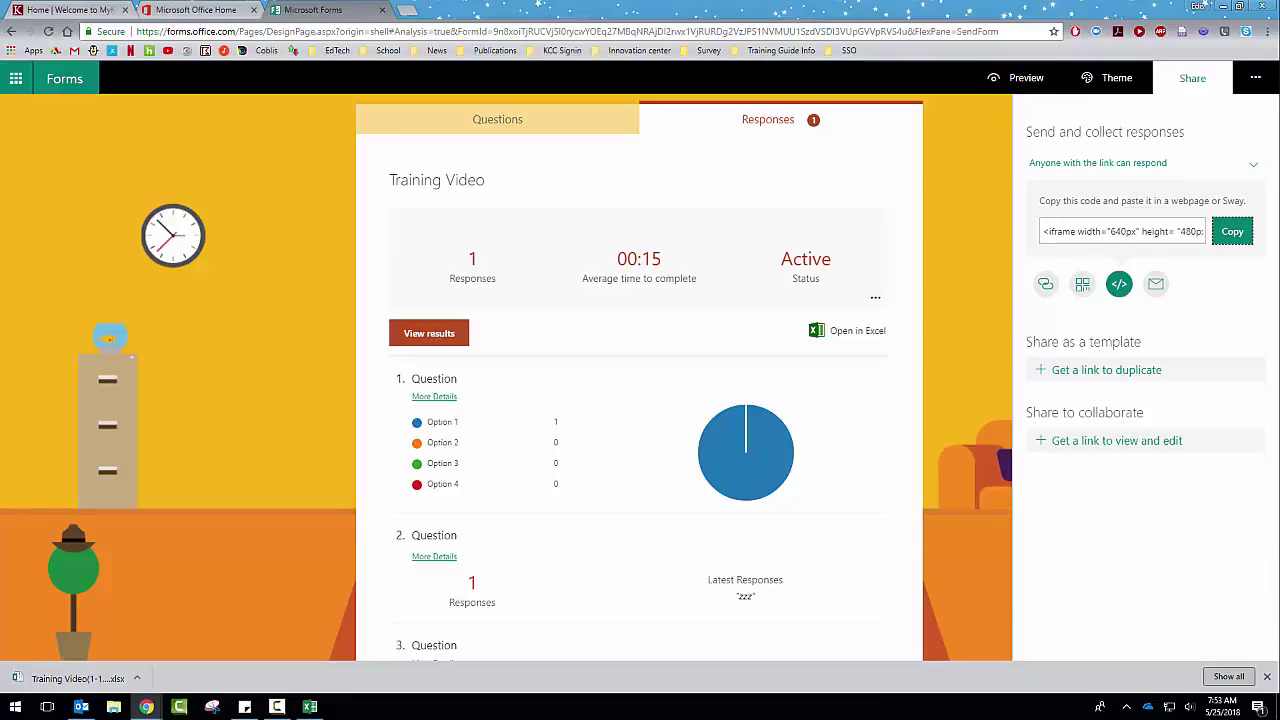
pyautogui.click(1267, 677)
pyautogui.click(1122, 232)
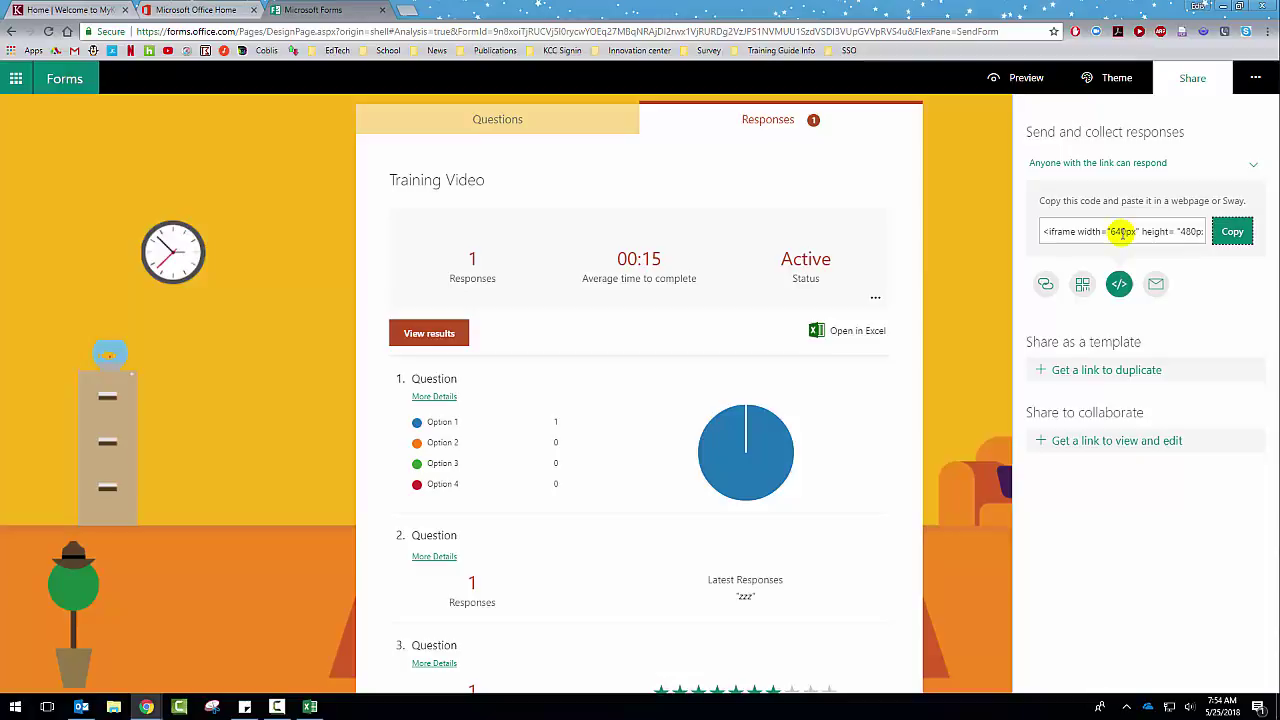
pyautogui.click(1082, 284)
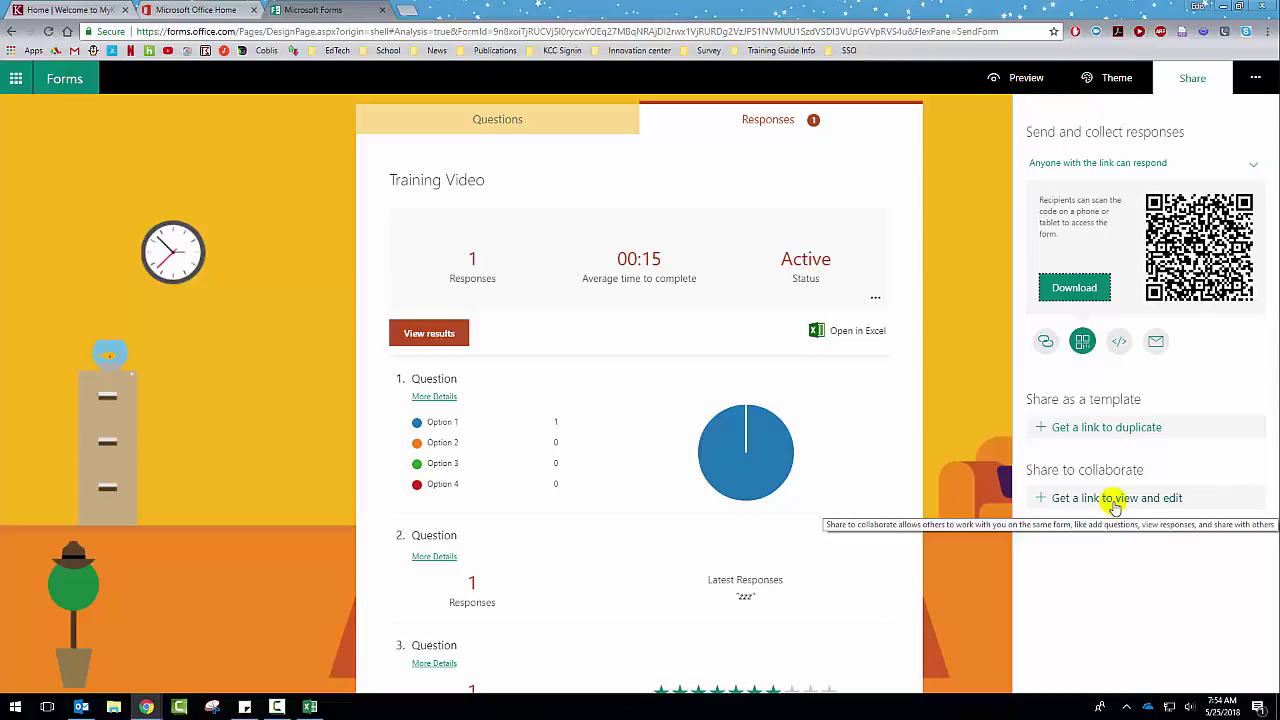
pyautogui.click(554, 127)
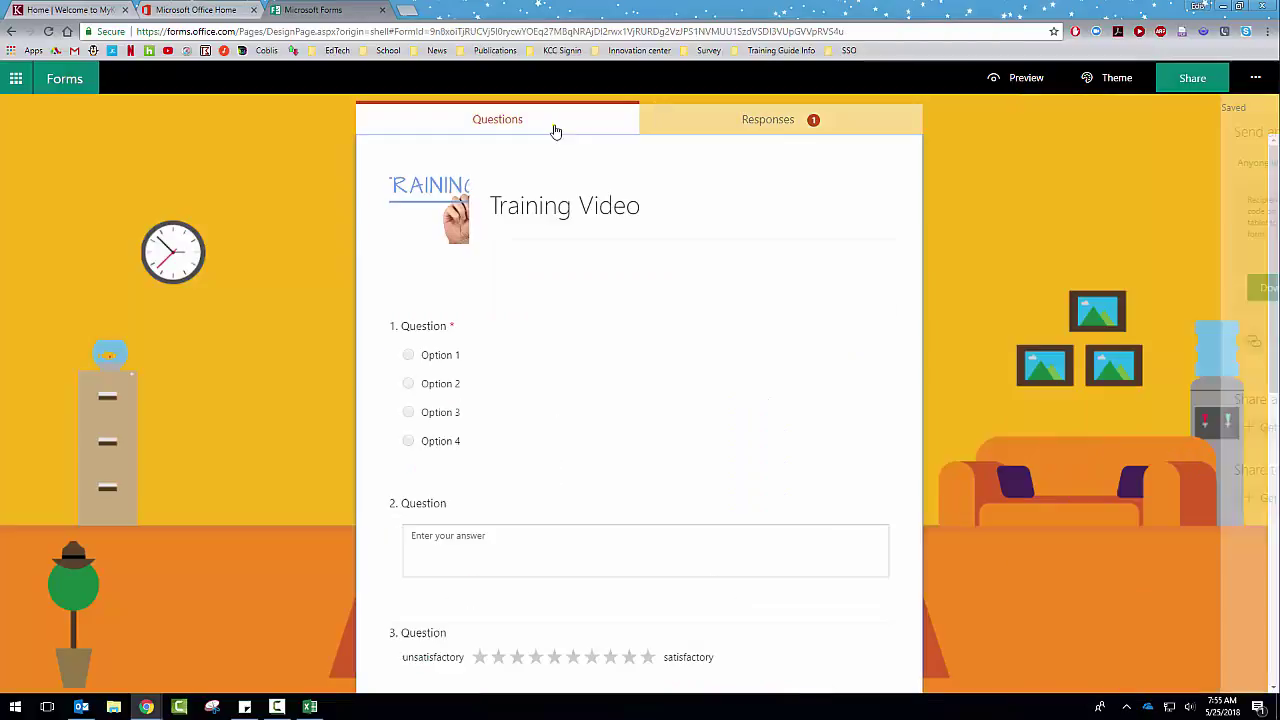
# Step: Branch Question 1: Option 1 to question 5, Option 2 to question 2, Option 3 to question 6, Option 4 to End
pyautogui.click(1258, 80)
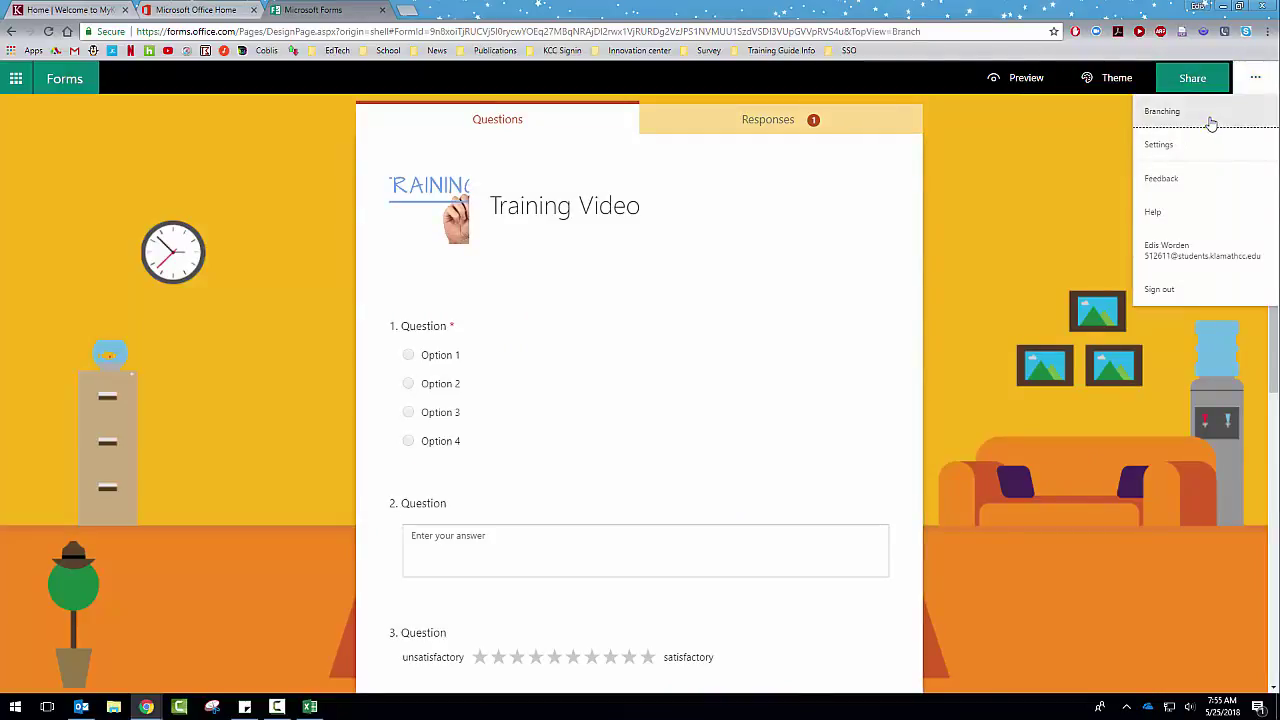
pyautogui.click(1210, 120)
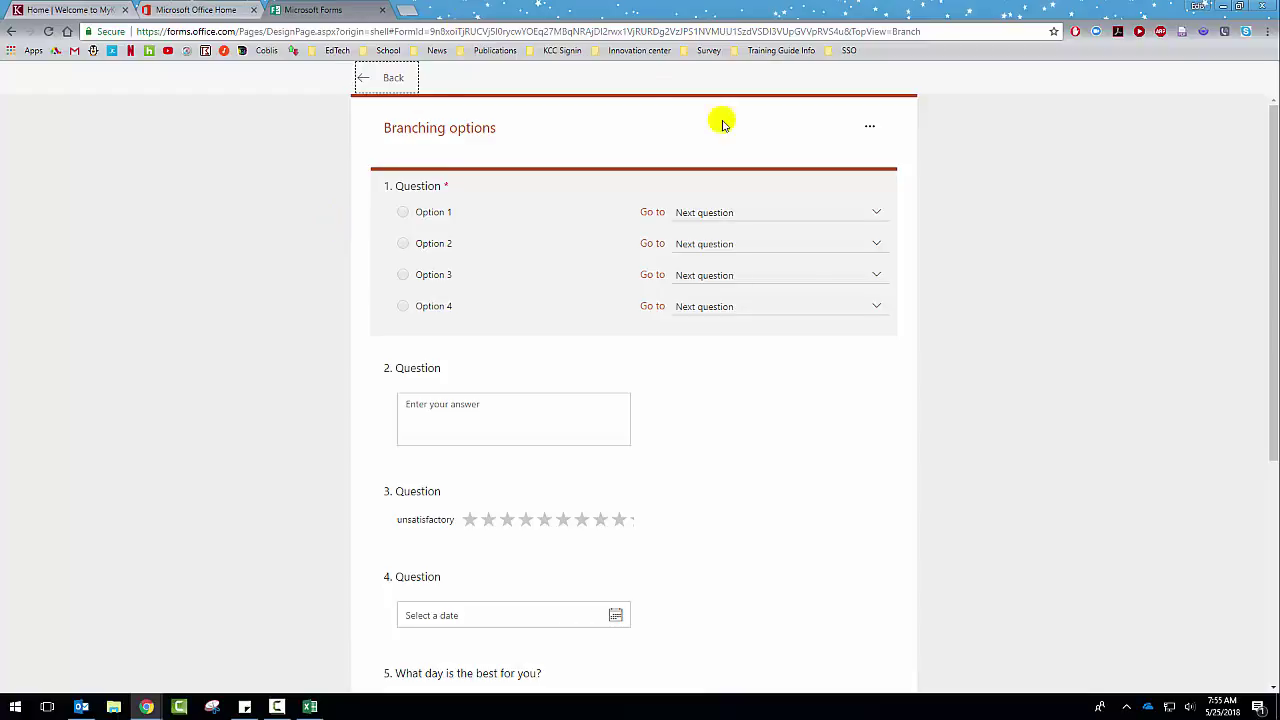
pyautogui.click(871, 216)
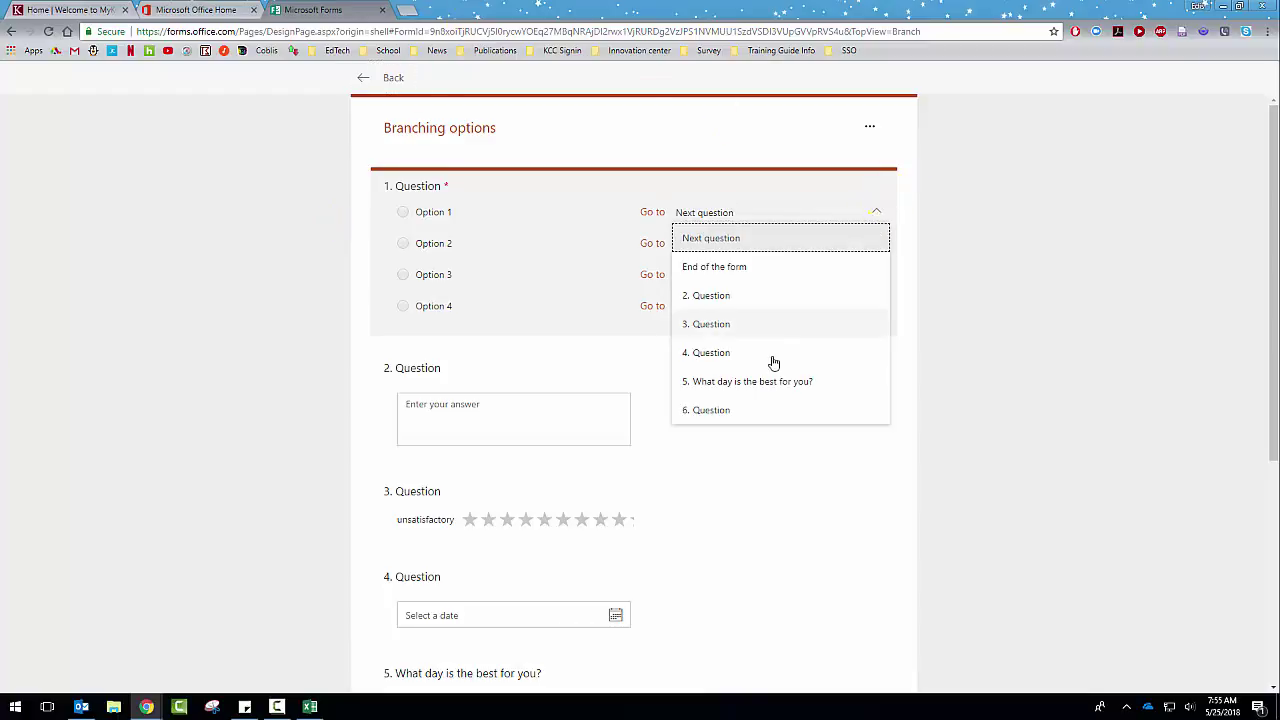
pyautogui.click(753, 381)
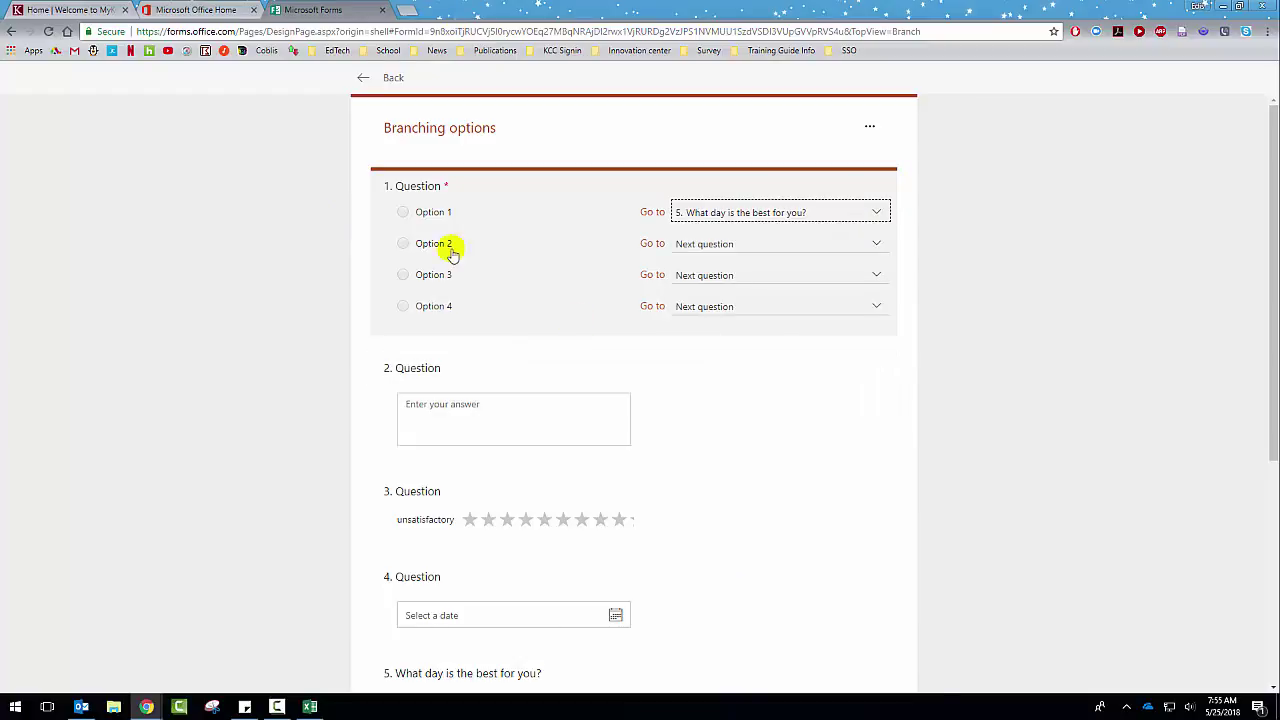
pyautogui.click(750, 243)
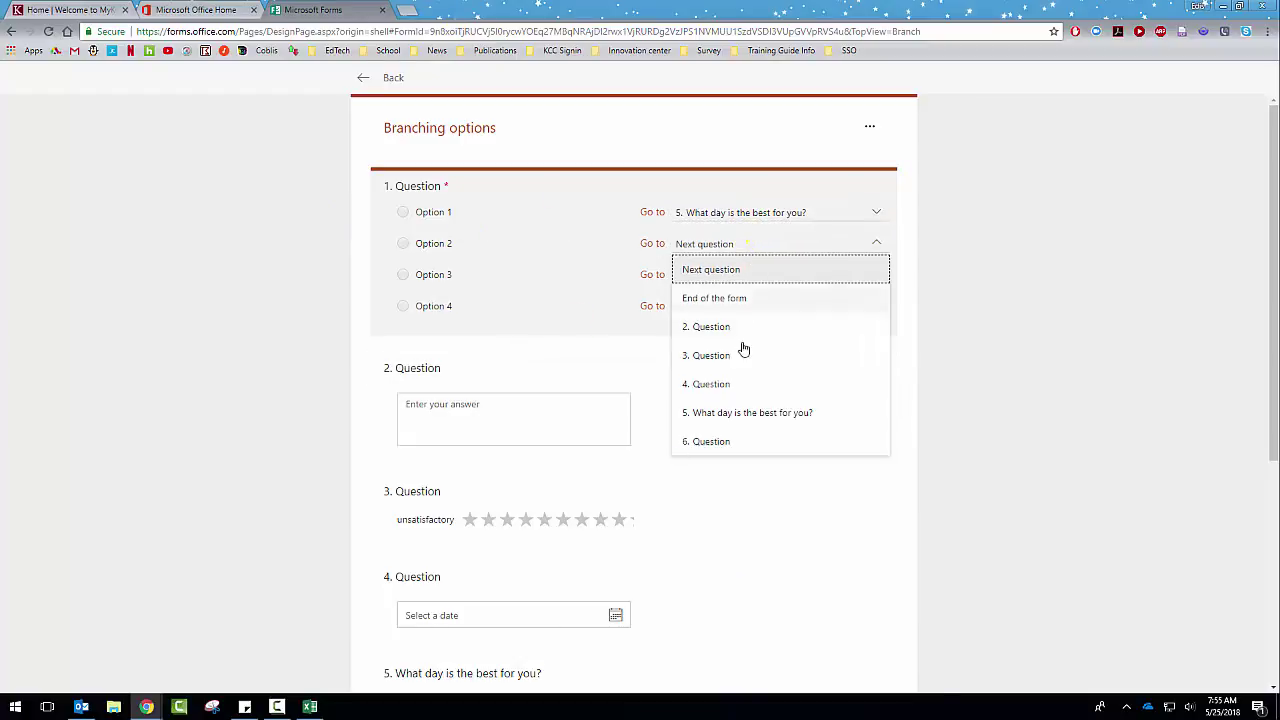
pyautogui.click(738, 332)
pyautogui.click(746, 281)
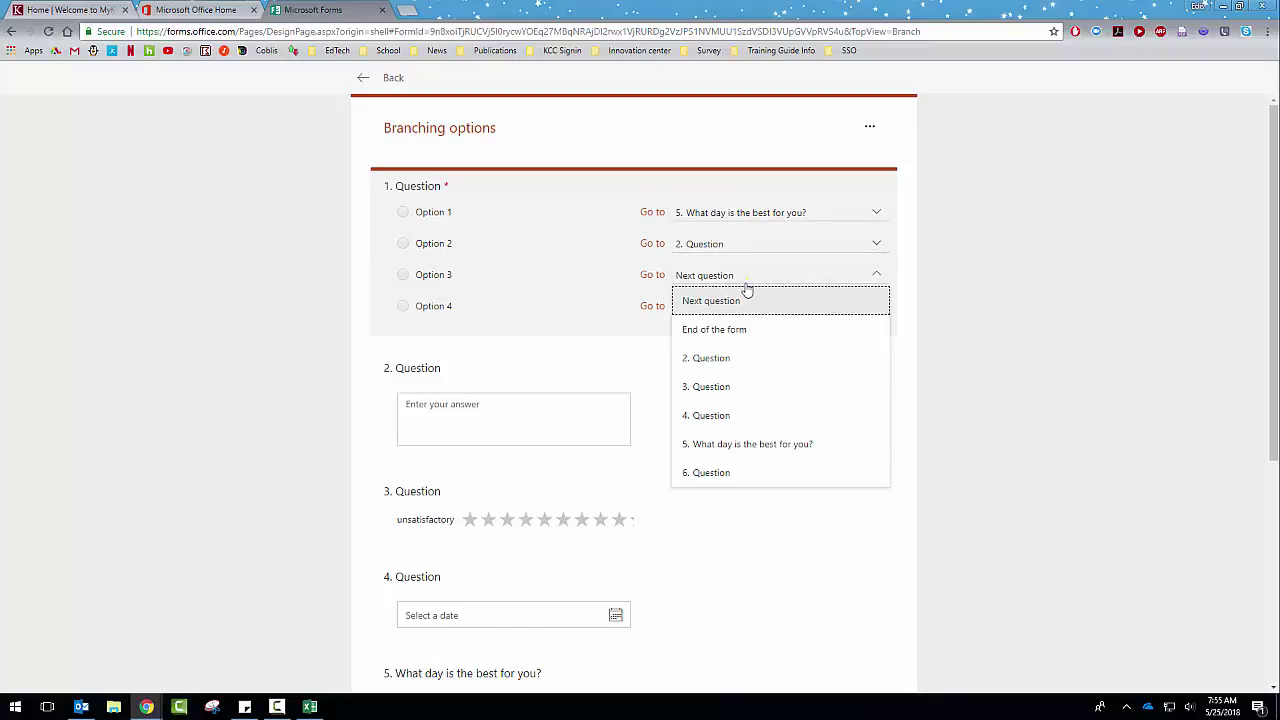
pyautogui.click(689, 471)
pyautogui.click(785, 306)
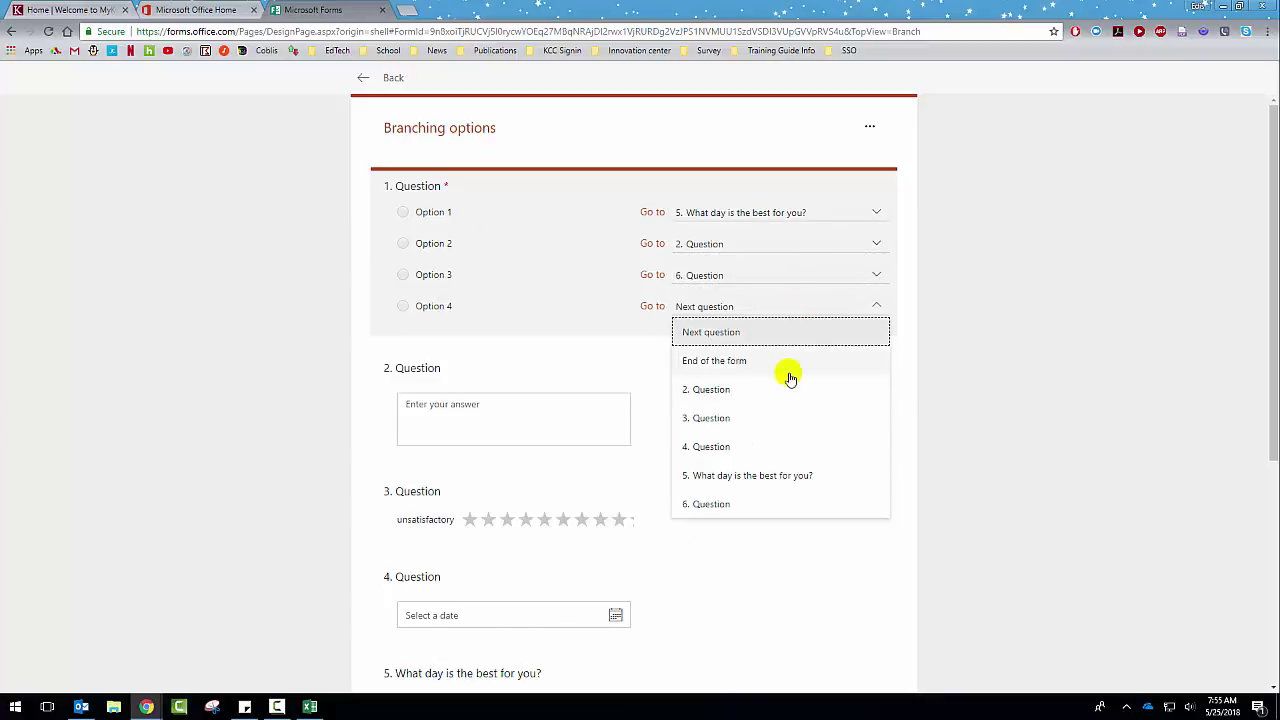
pyautogui.click(788, 365)
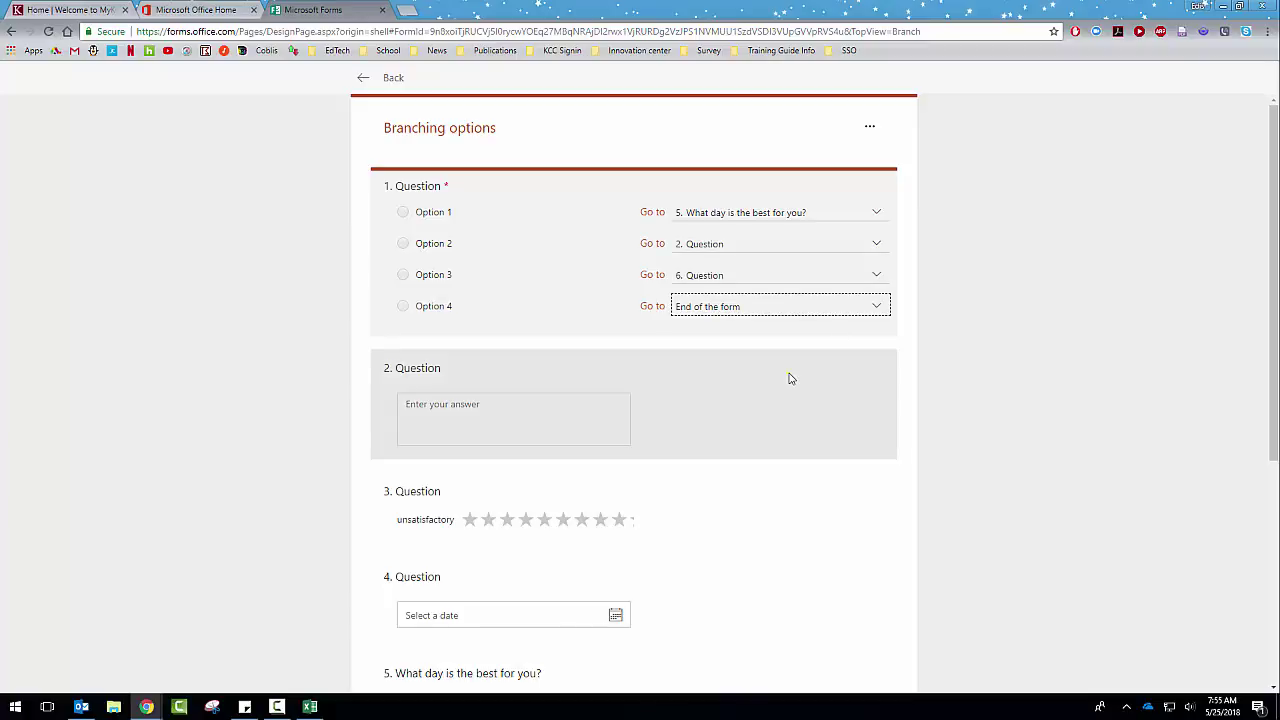
# Step: Reset all branching to Next question and go back to the form editor
pyautogui.click(869, 126)
pyautogui.click(861, 149)
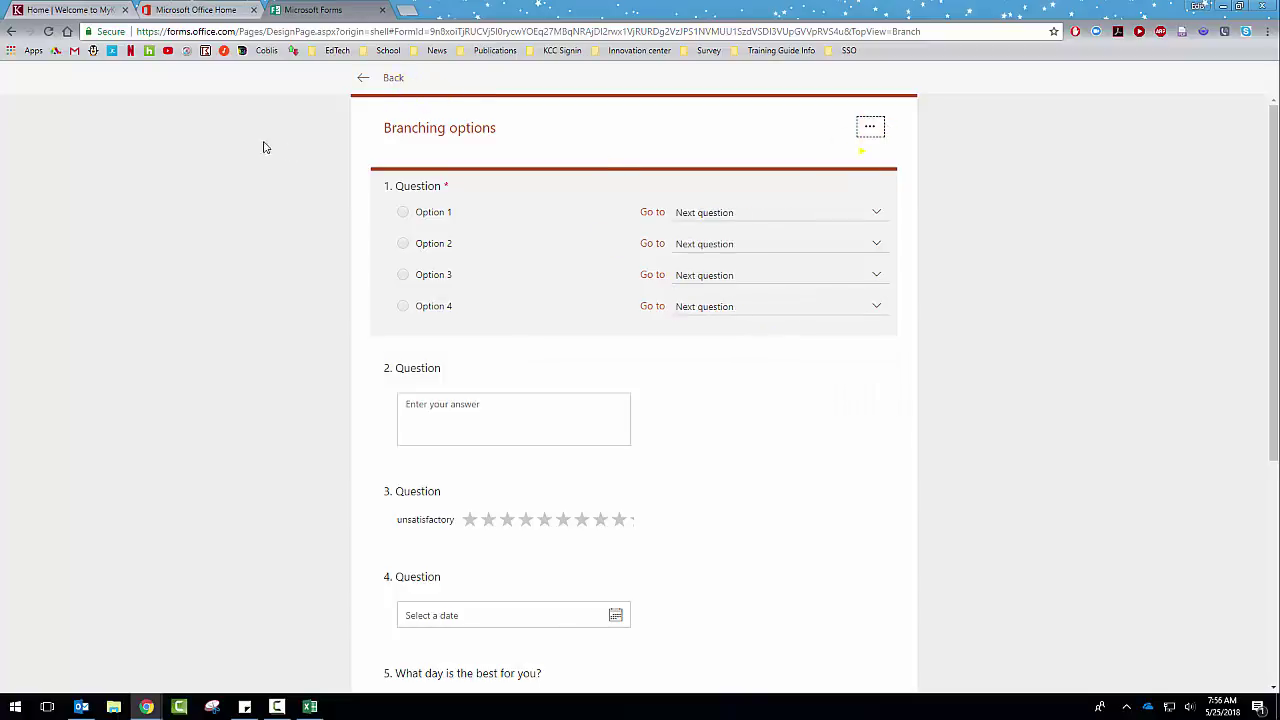
pyautogui.click(362, 80)
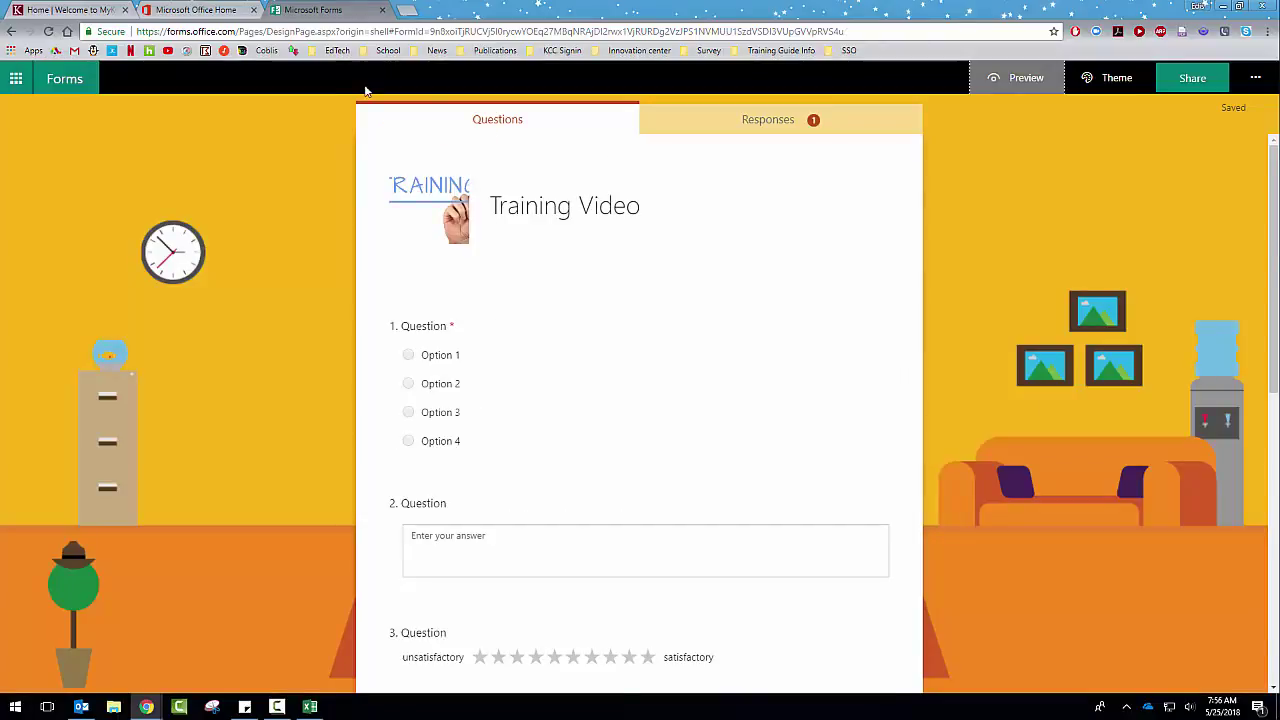
# Step: Check the Training Video form's respondent and response settings, then go back to My forms
pyautogui.click(1255, 78)
pyautogui.click(1160, 145)
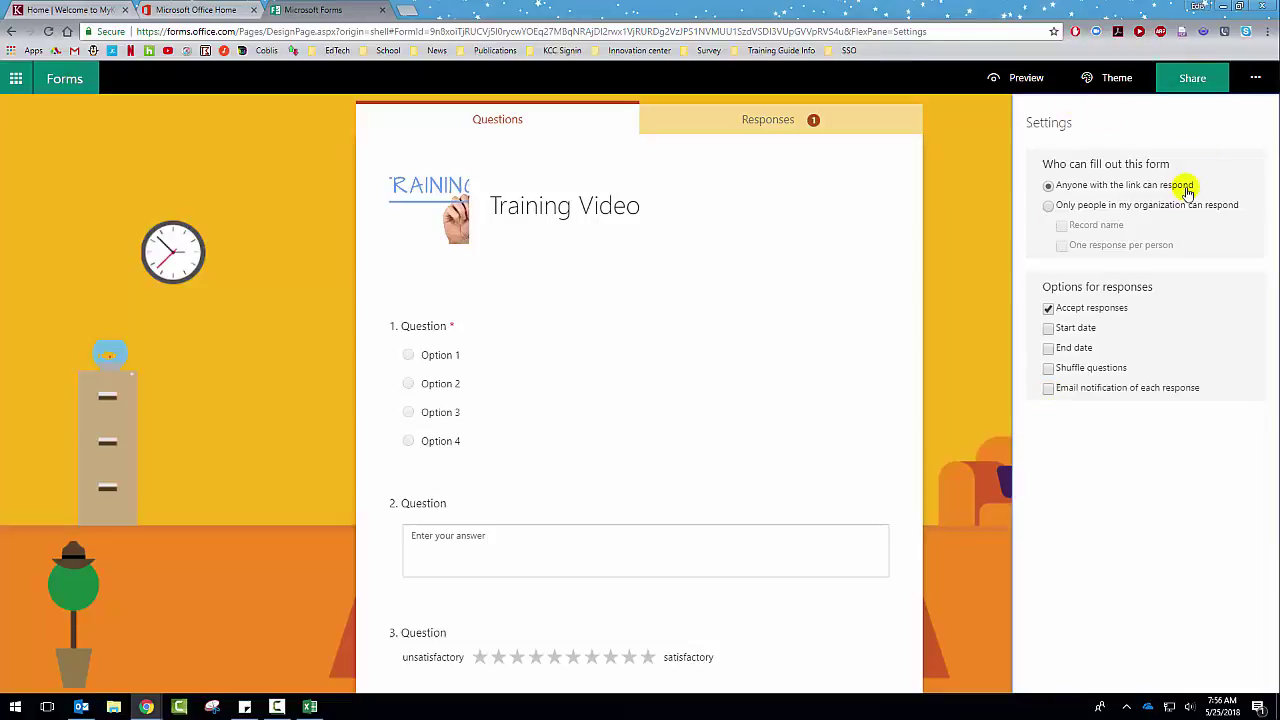
pyautogui.click(1230, 106)
pyautogui.click(63, 82)
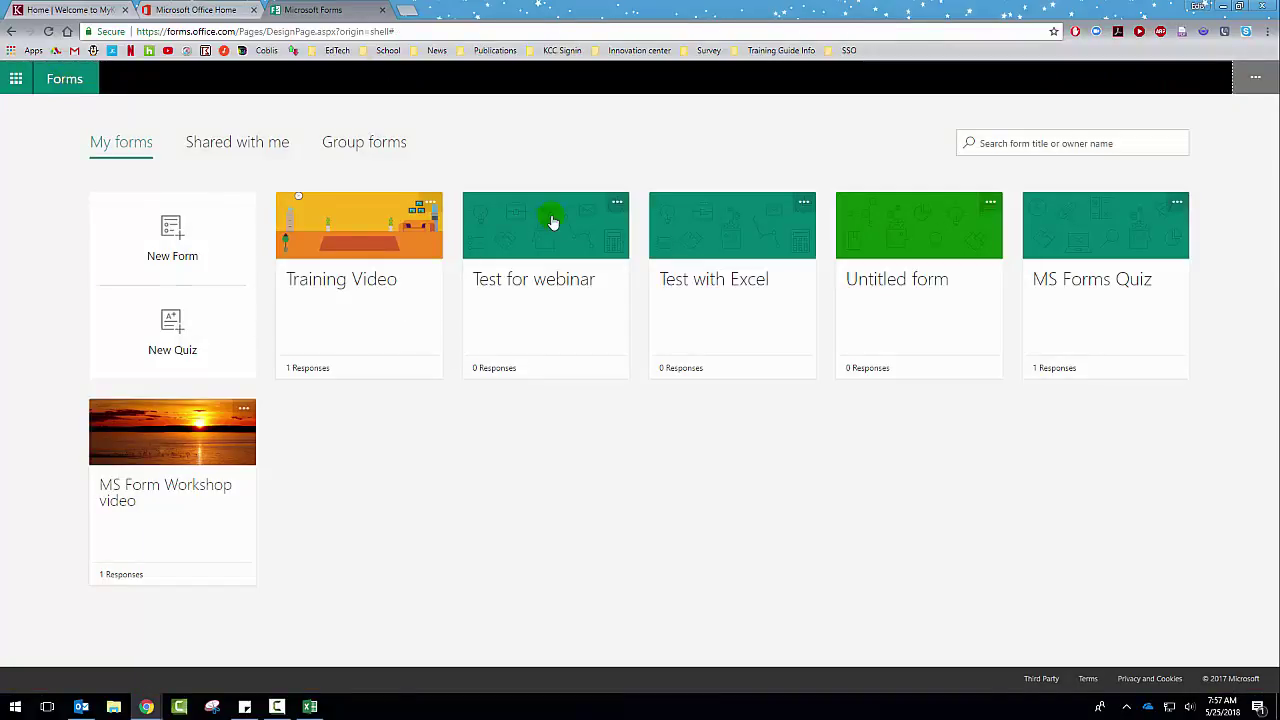
# Step: Open the MS Forms Quiz and delete question 1's old Yes option, leaving No unmarked
pyautogui.click(1108, 258)
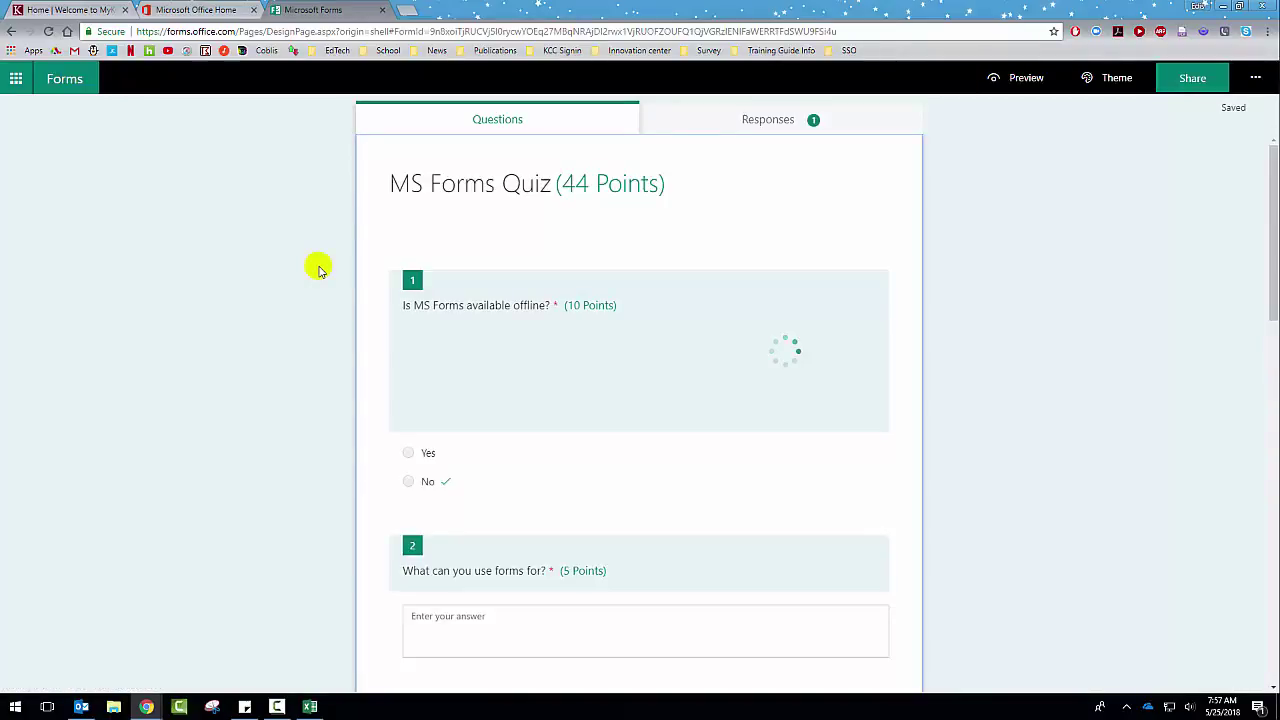
pyautogui.scroll(-2, 272, 320)
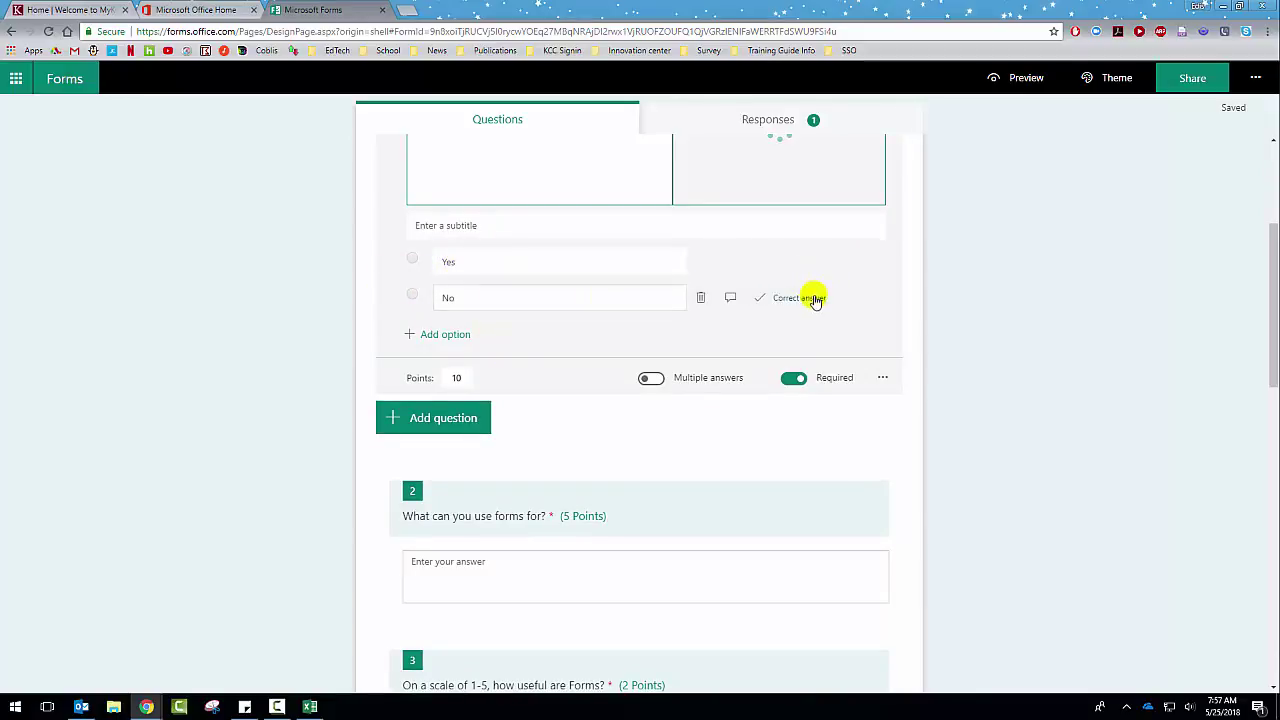
pyautogui.click(846, 311)
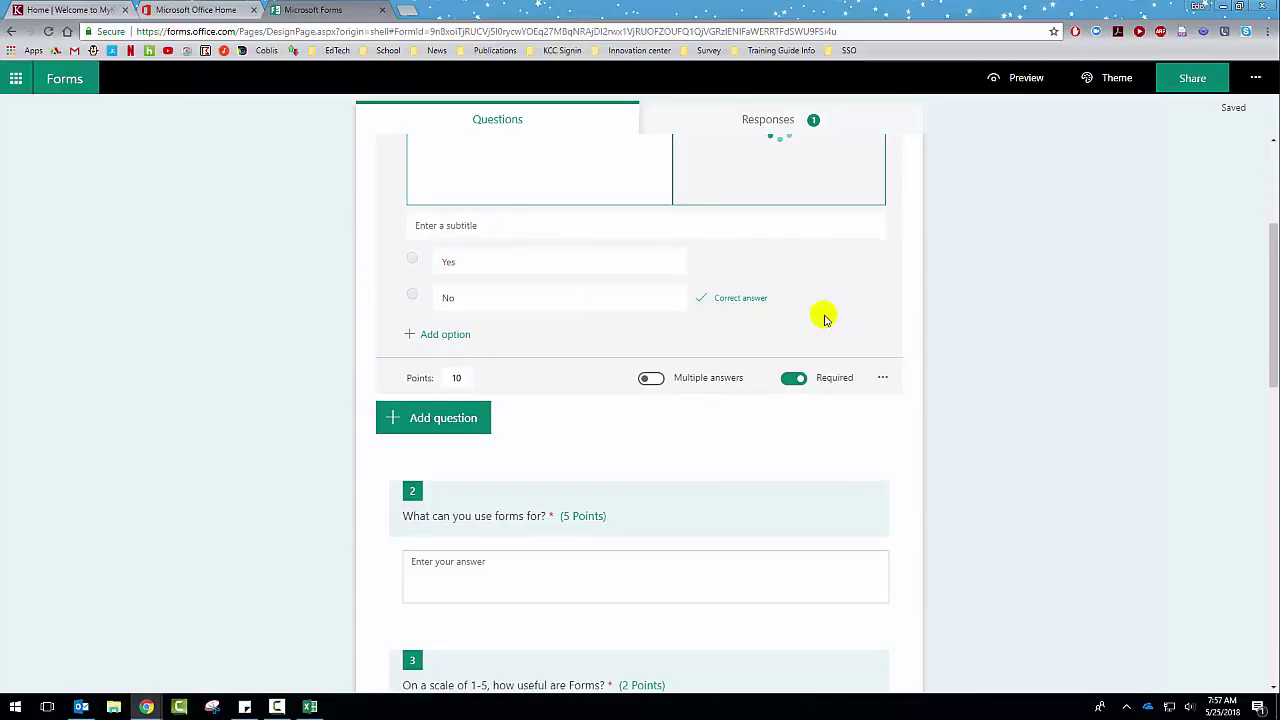
pyautogui.click(703, 262)
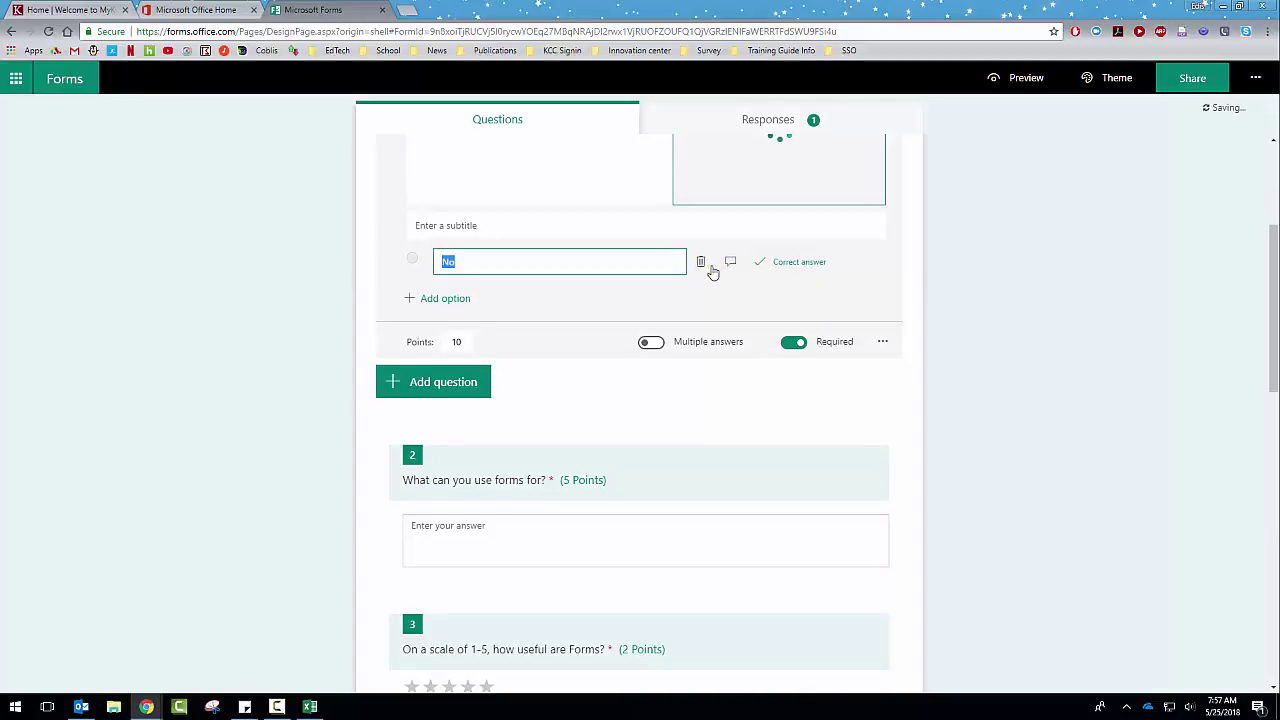
pyautogui.click(794, 266)
pyautogui.scroll(4, 696, 298)
pyautogui.scroll(-3, 700, 322)
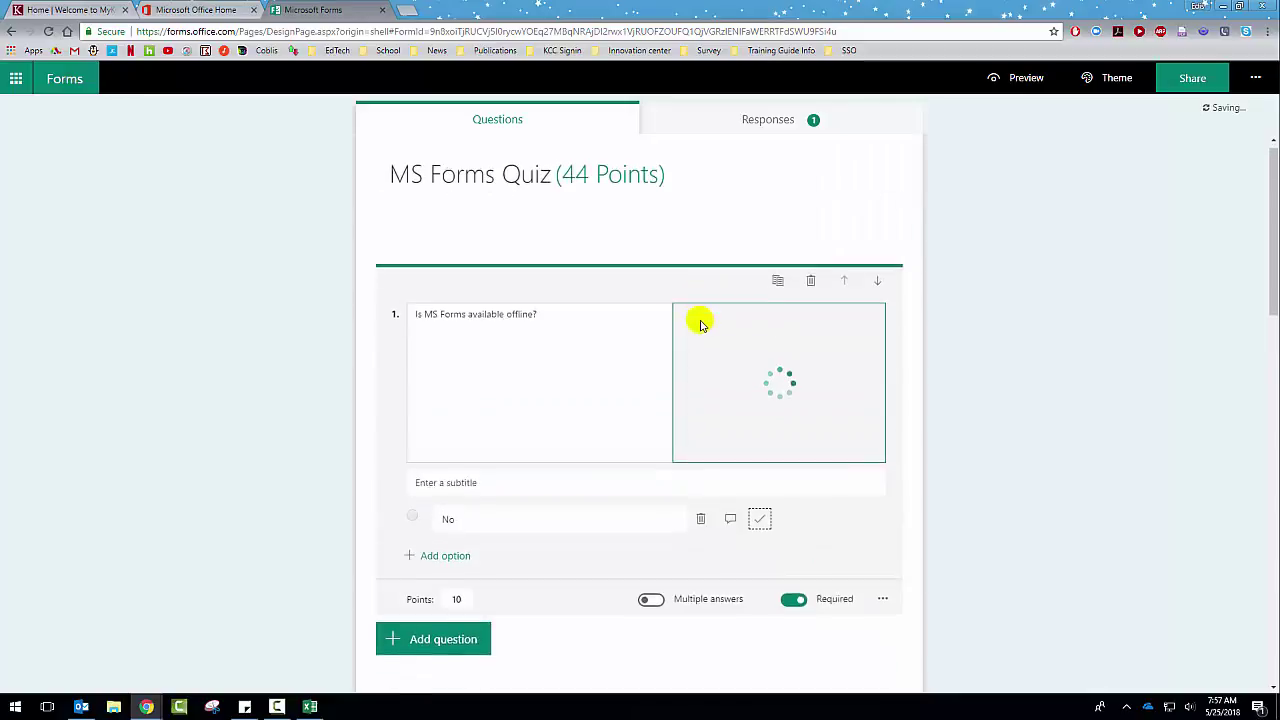
# Step: Add a new 'Yes' option to question 1, mark it correct, and attach a respondent message
pyautogui.click(437, 366)
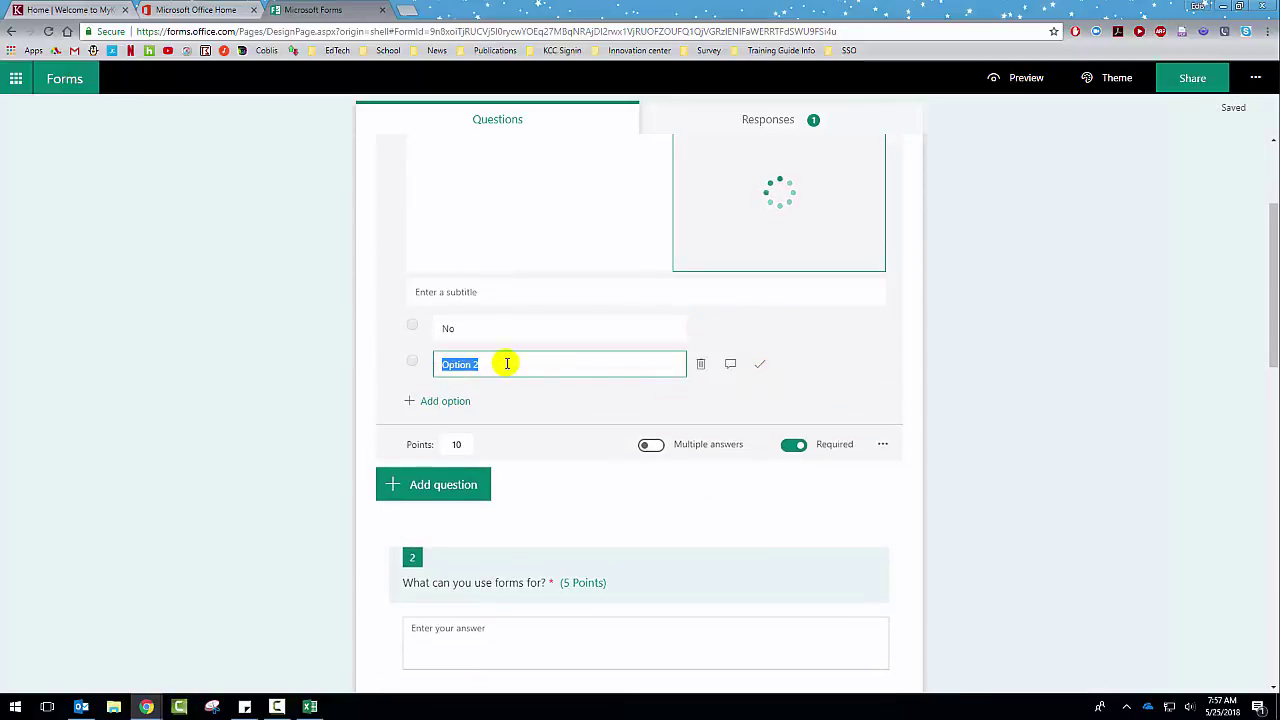
pyautogui.write('Yes')
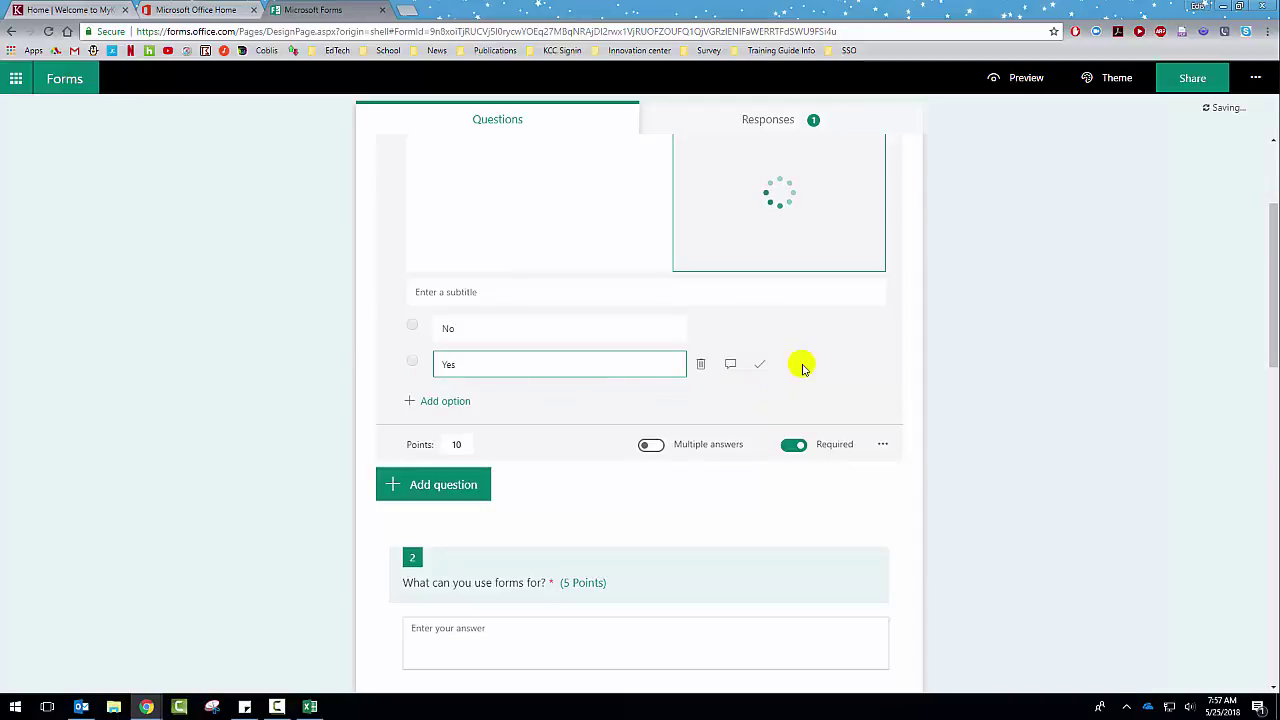
pyautogui.click(762, 365)
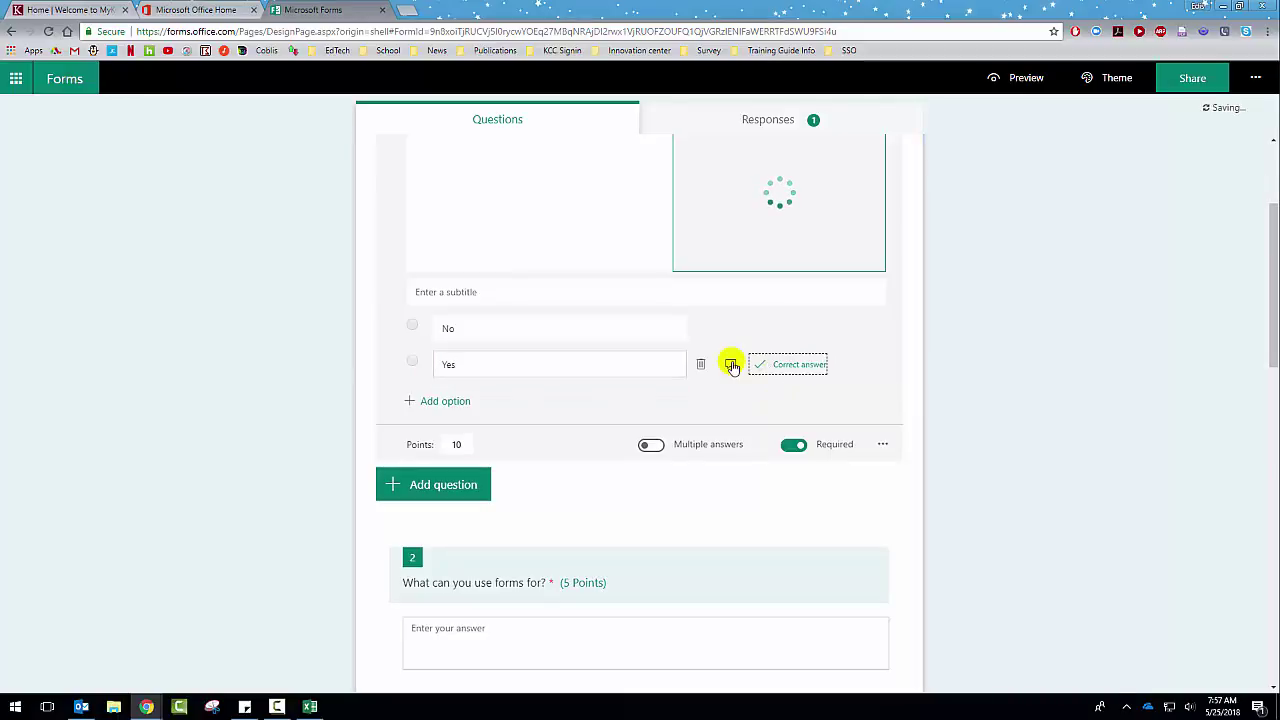
pyautogui.click(731, 366)
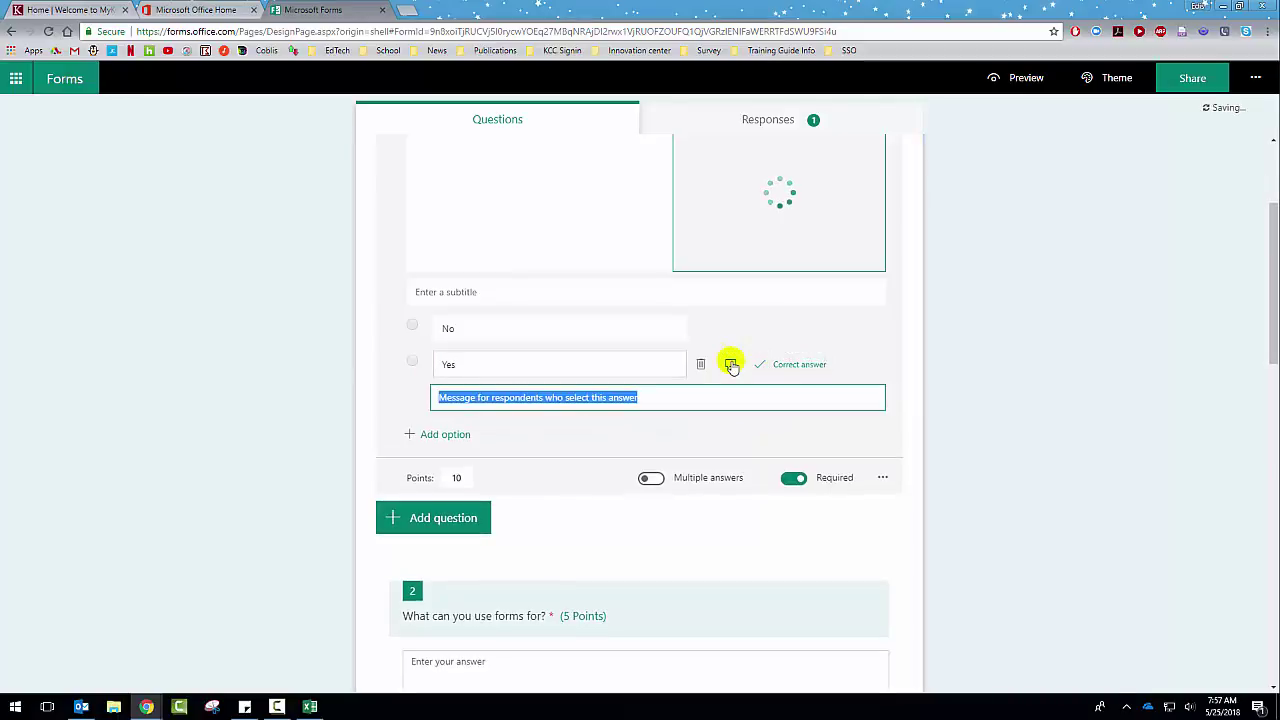
pyautogui.scroll(-2, 383, 350)
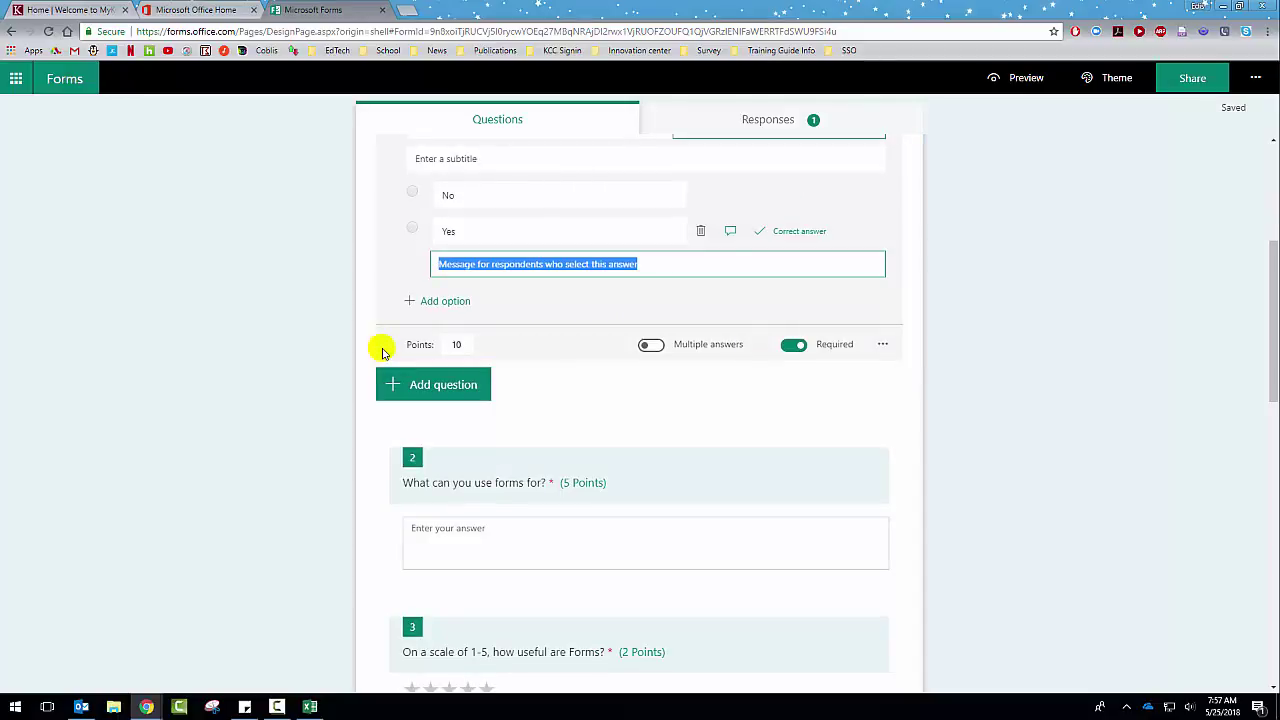
# Step: Switch question 1 to math formatting
pyautogui.click(884, 344)
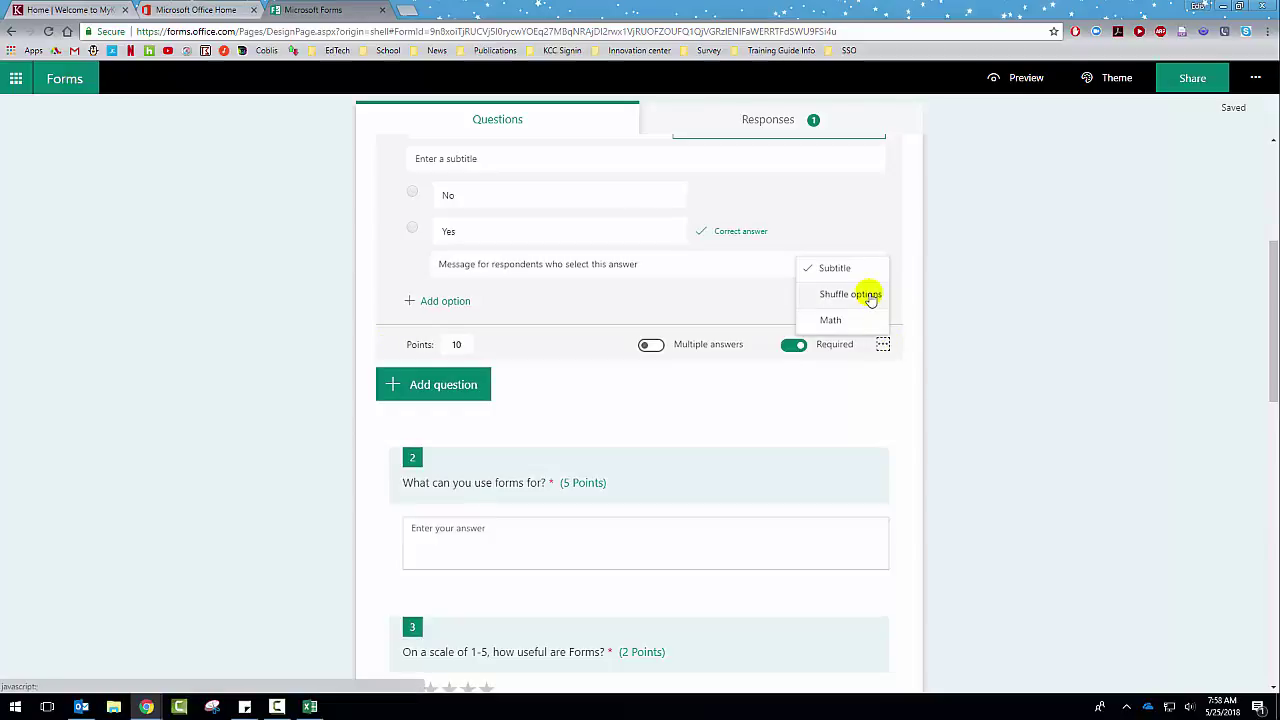
pyautogui.click(831, 320)
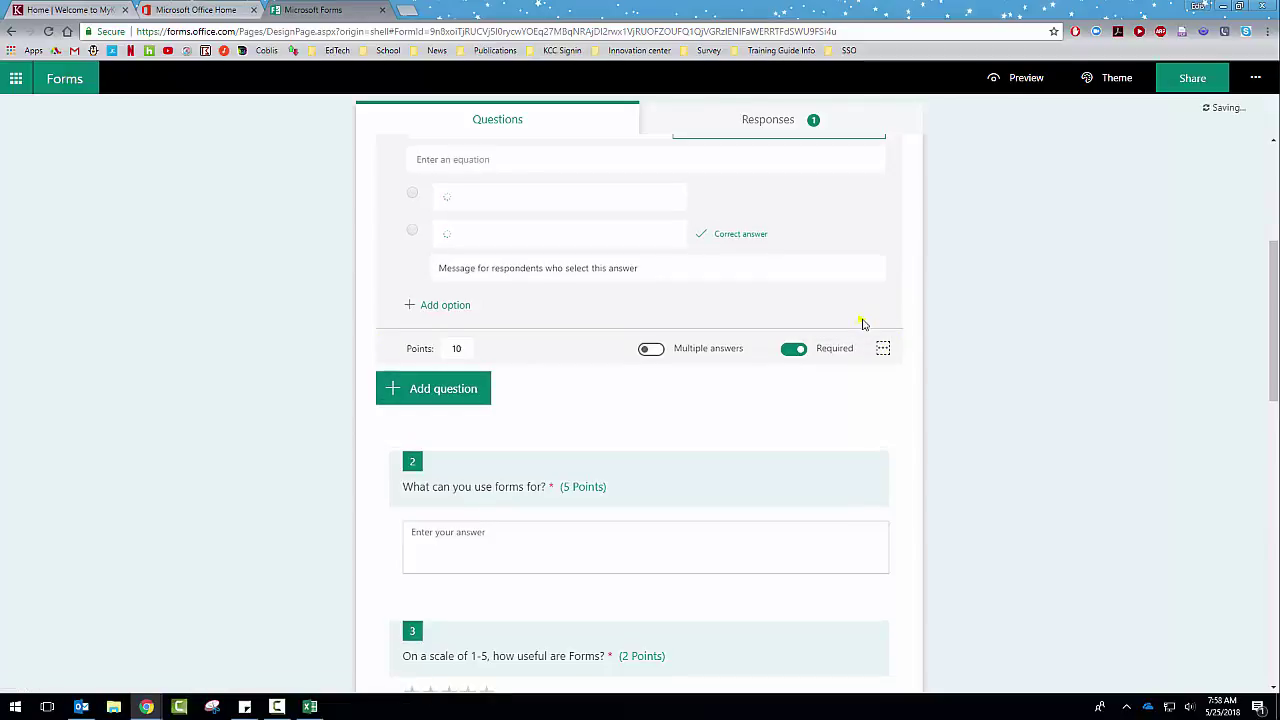
pyautogui.scroll(-5, 654, 249)
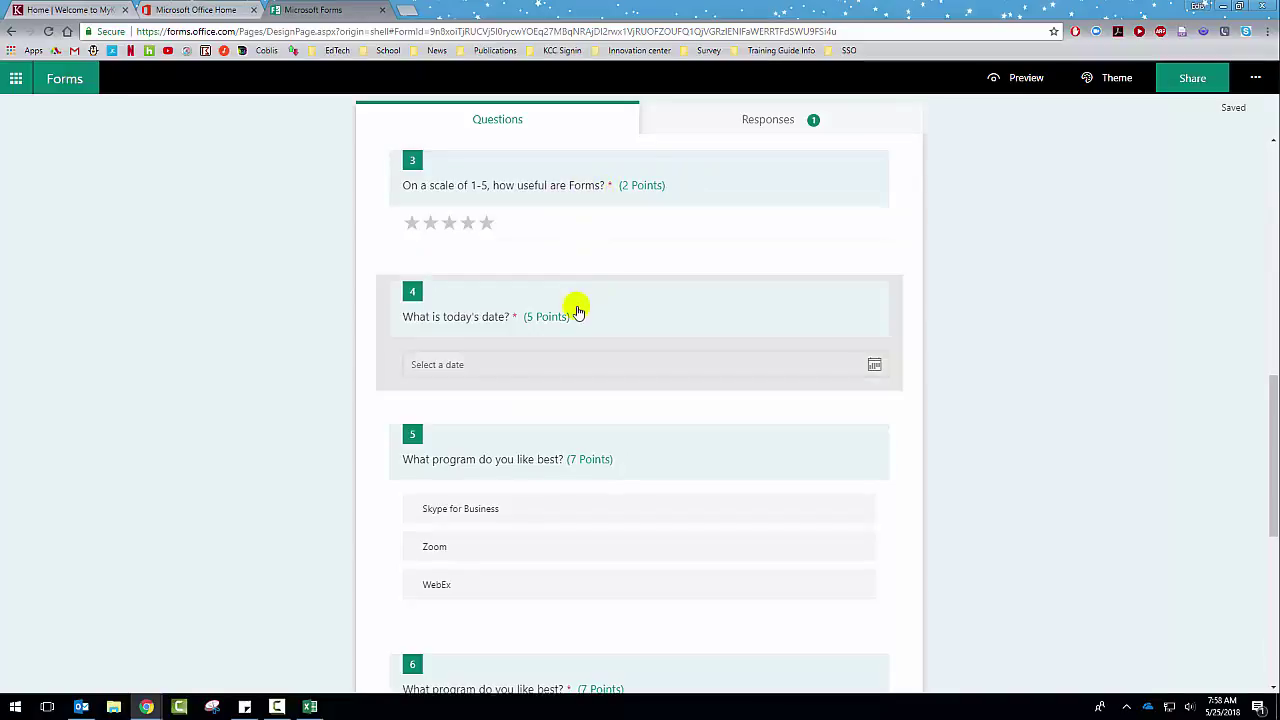
pyautogui.scroll(5, 840, 385)
pyautogui.scroll(3, 840, 385)
pyautogui.scroll(-2, 1097, 280)
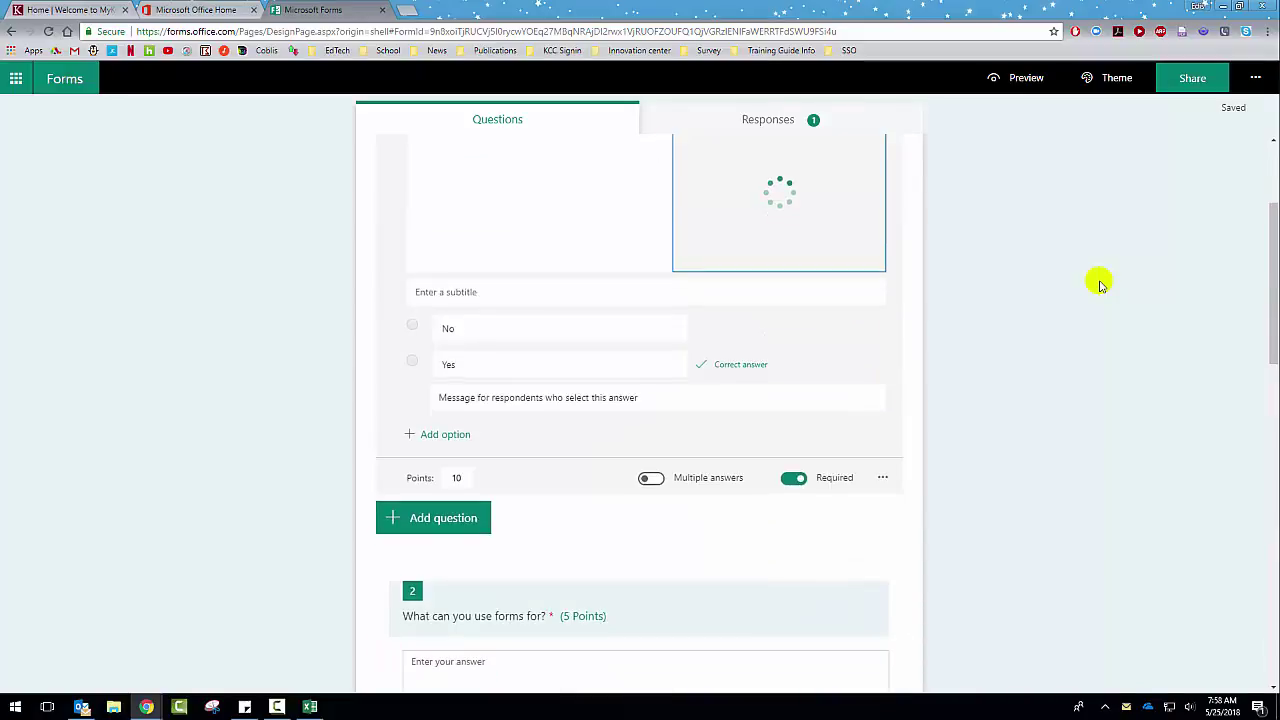
pyautogui.scroll(-2, 690, 320)
pyautogui.scroll(-3, 600, 330)
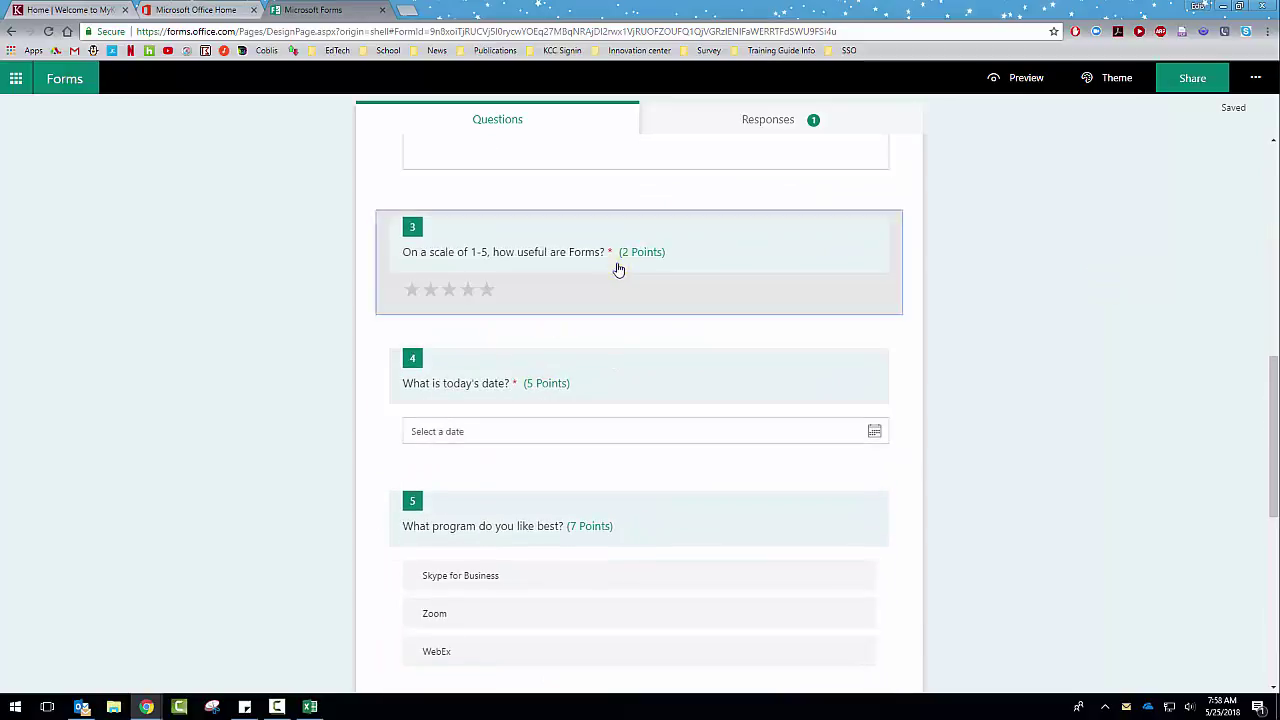
# Step: Set questions 3 and 7 to 10 points each
pyautogui.click(605, 262)
pyautogui.doubleClick(458, 387)
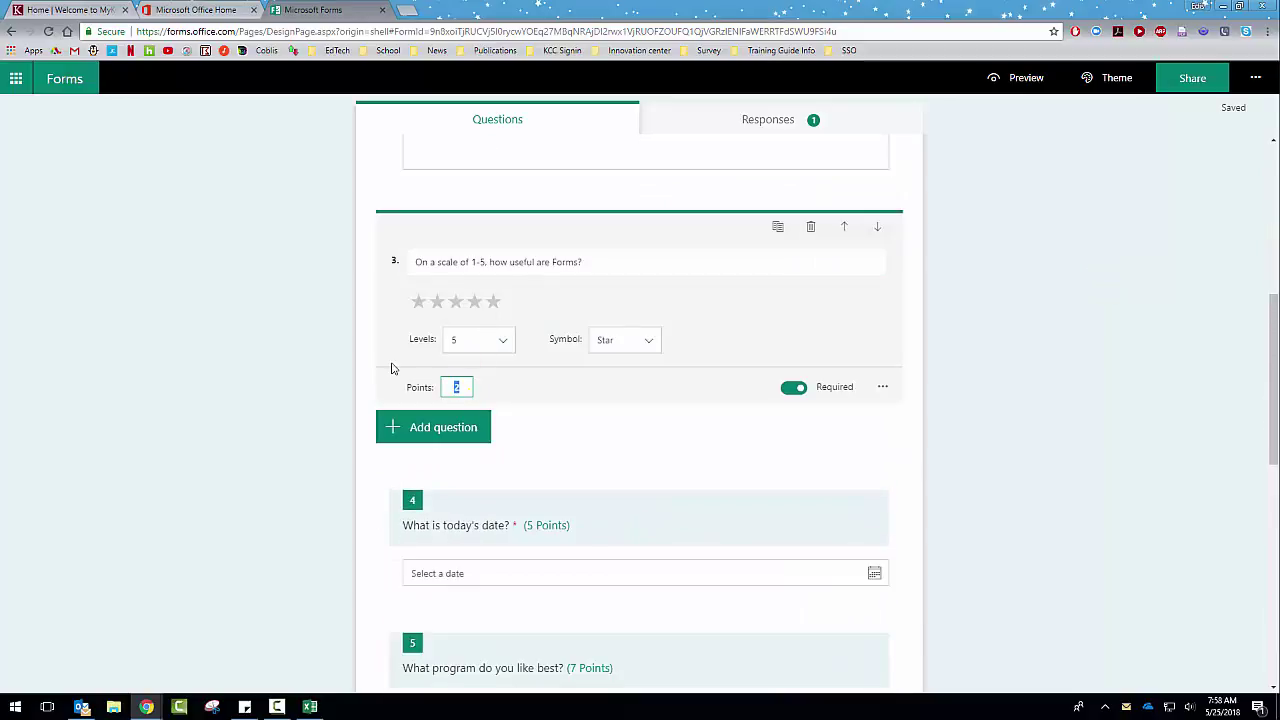
pyautogui.write('10')
pyautogui.scroll(-4, 467, 460)
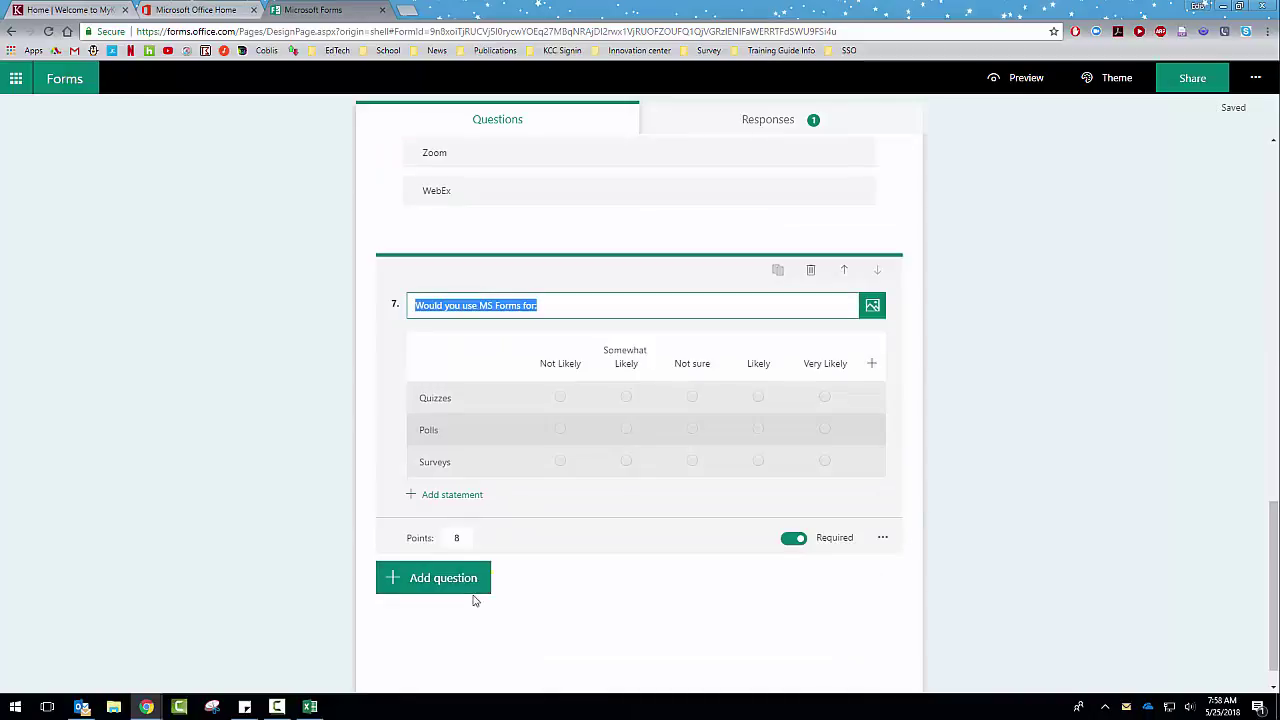
pyautogui.click(457, 540)
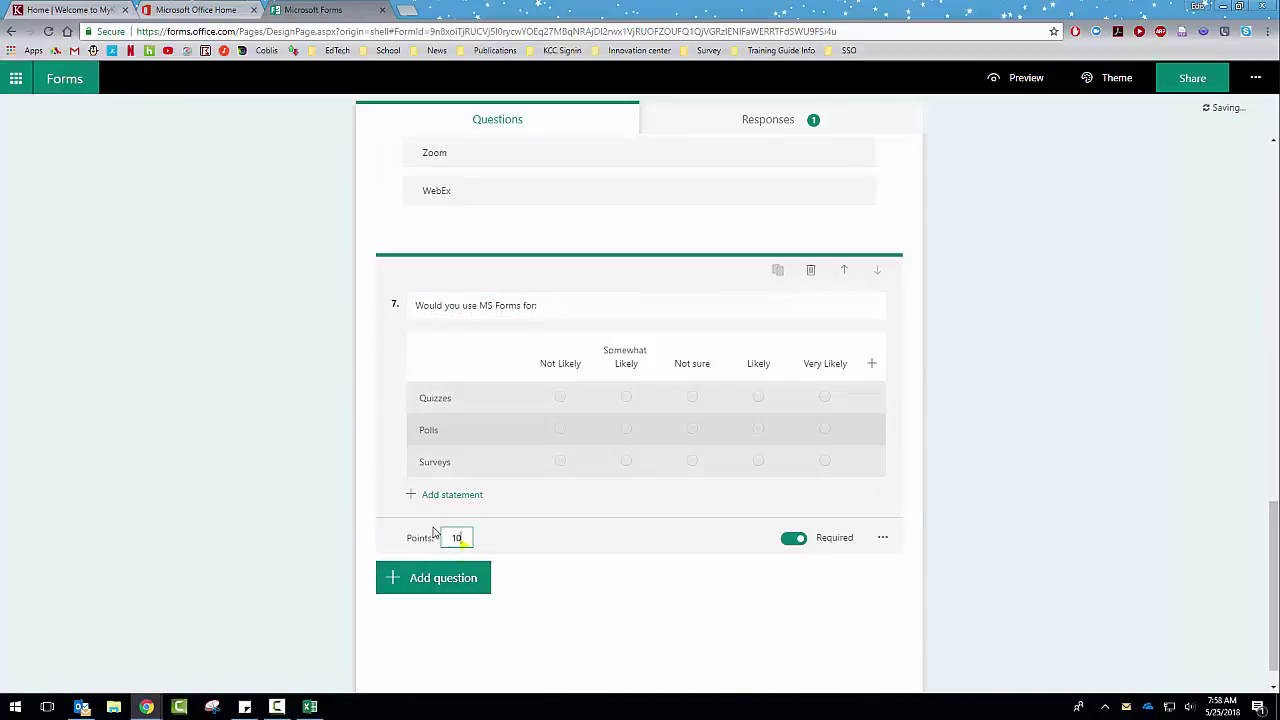
pyautogui.click(955, 386)
# Step: Make questions 1 and 2 worth 10 points, bringing the quiz total to 70
pyautogui.scroll(15, 958, 388)
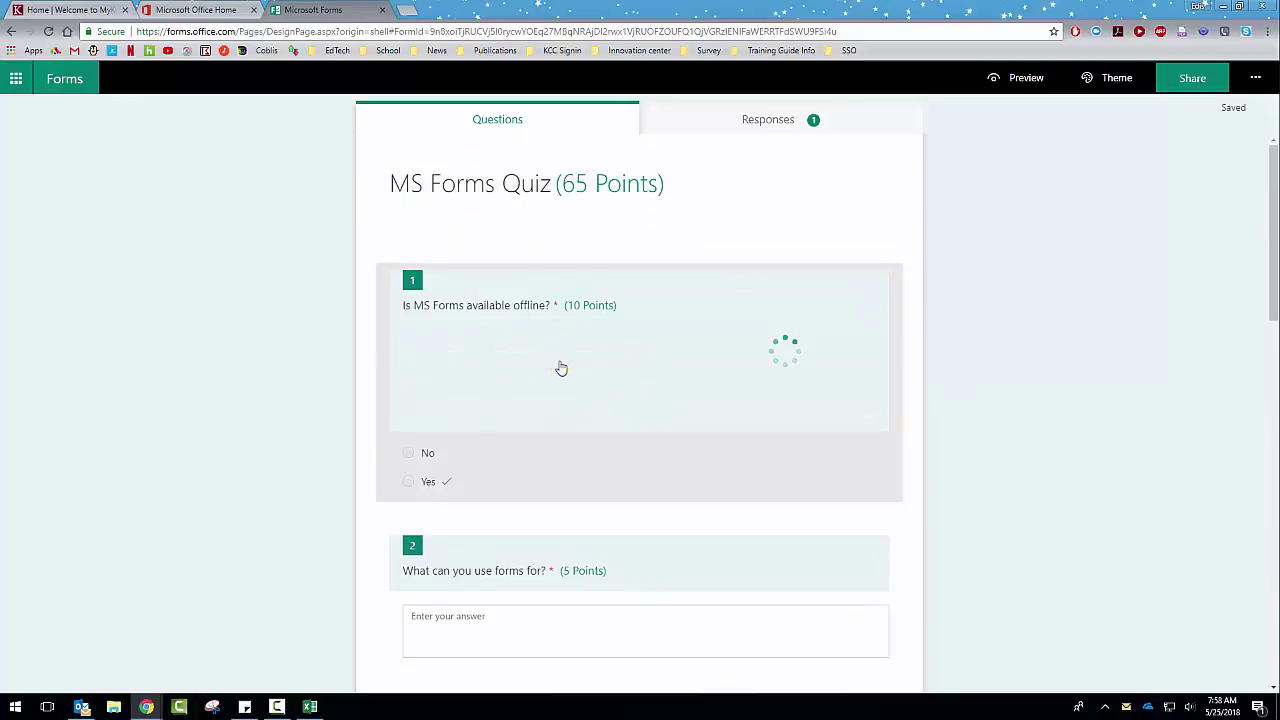
pyautogui.click(560, 363)
pyautogui.scroll(-5, 562, 320)
pyautogui.click(465, 318)
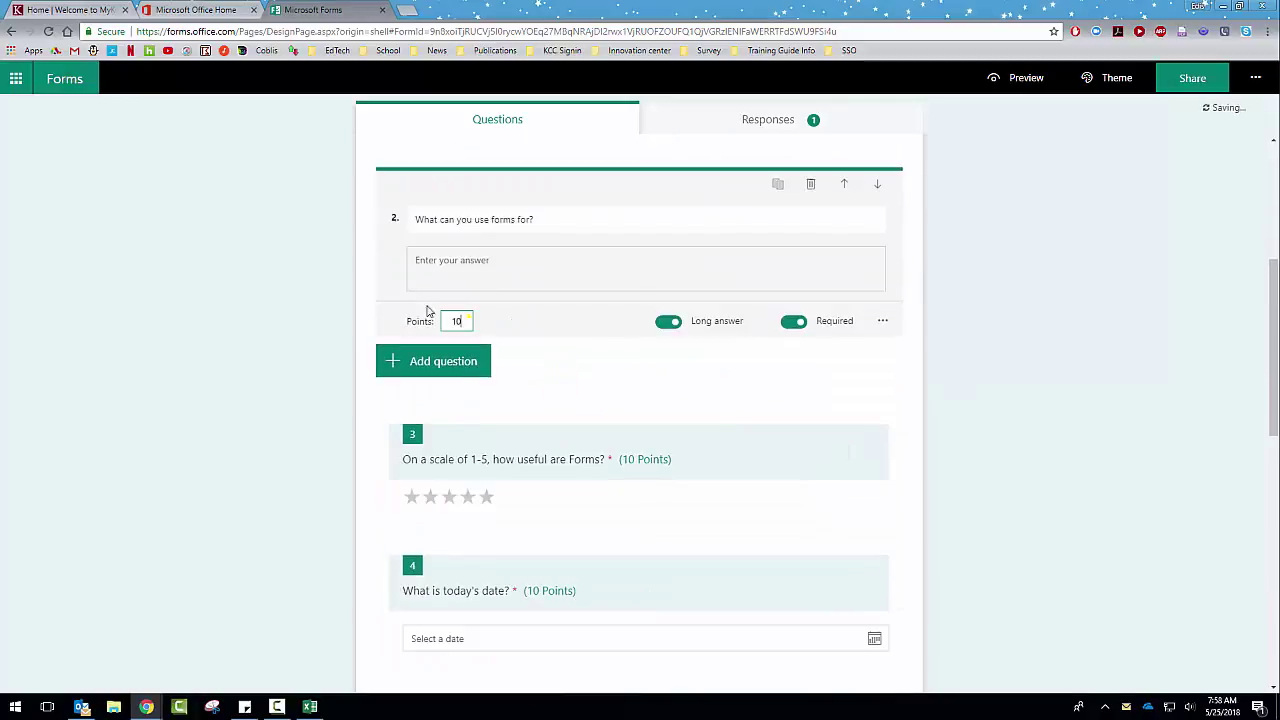
pyautogui.scroll(-3, 603, 317)
pyautogui.scroll(-3, 857, 343)
pyautogui.scroll(-3, 960, 360)
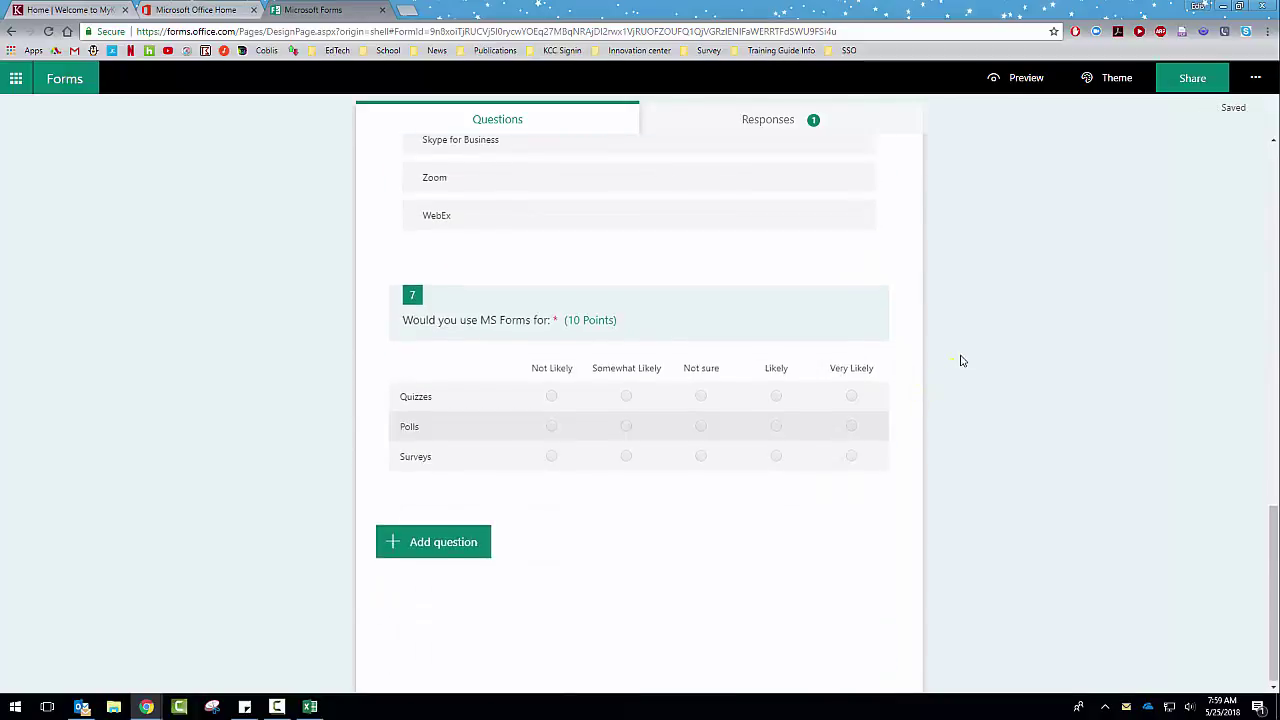
pyautogui.scroll(15, 668, 451)
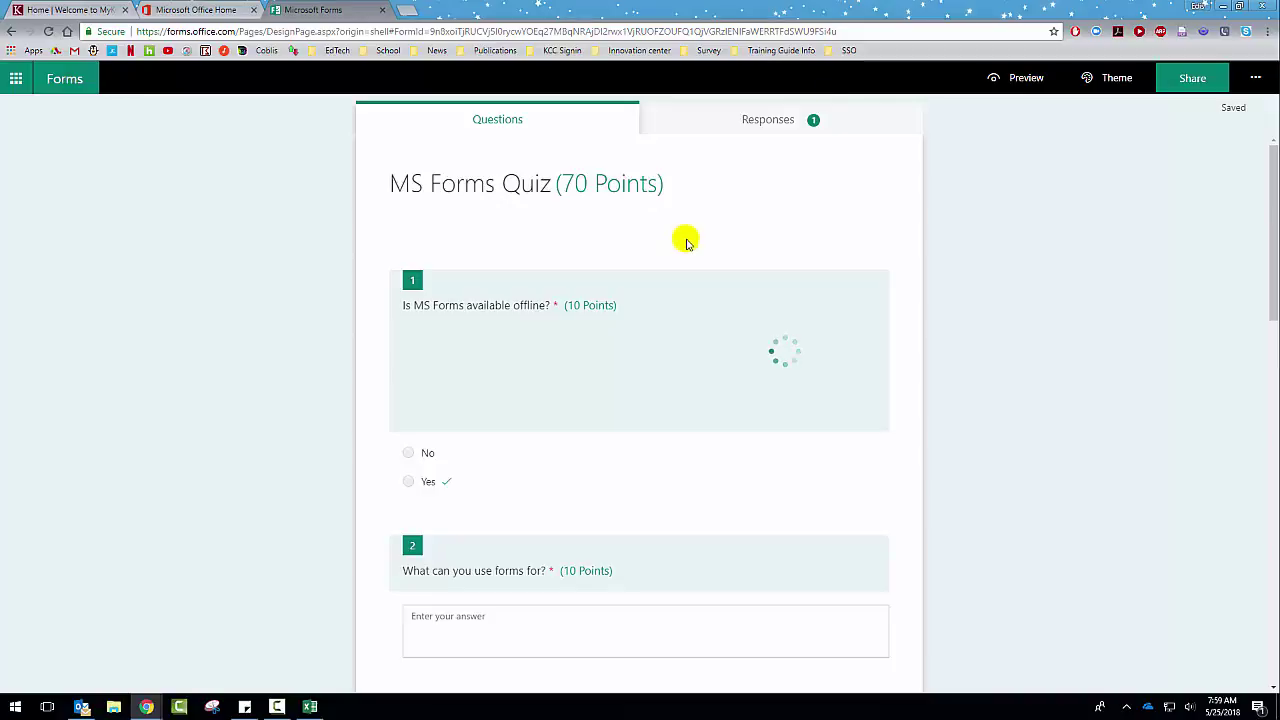
# Step: Preview the quiz in the computer and phone layouts
pyautogui.click(1020, 80)
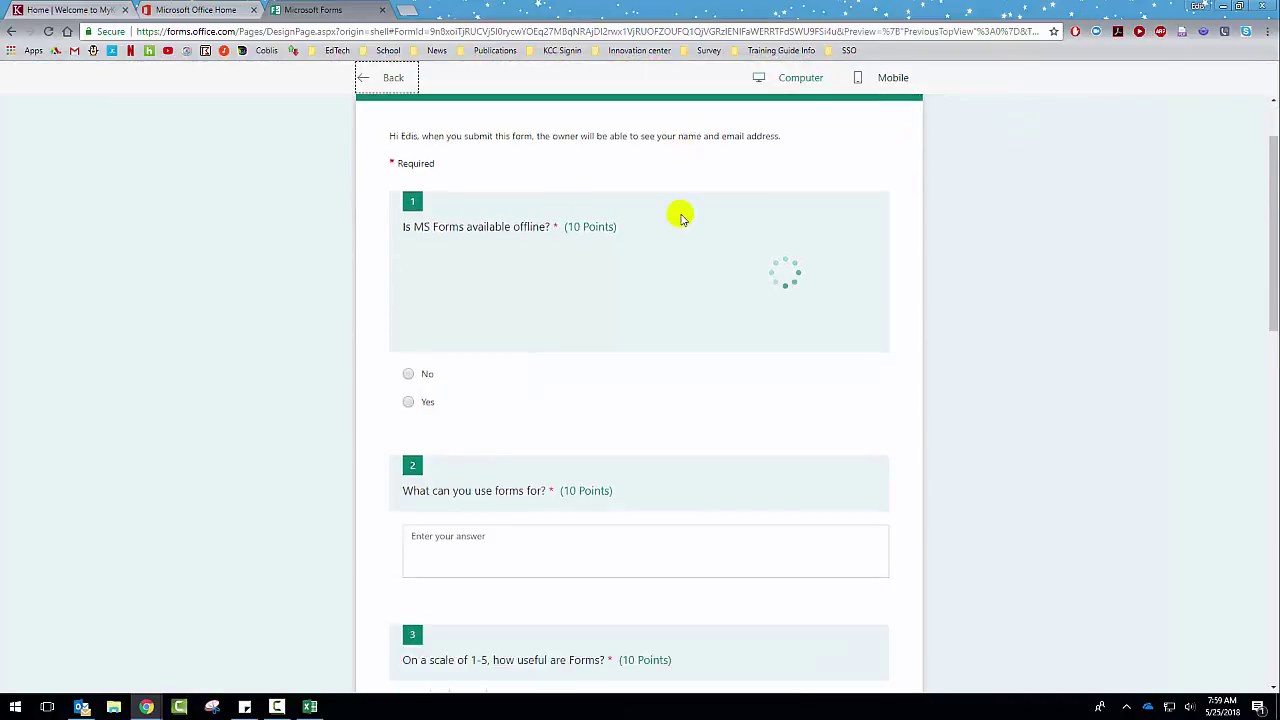
pyautogui.scroll(-12, 683, 219)
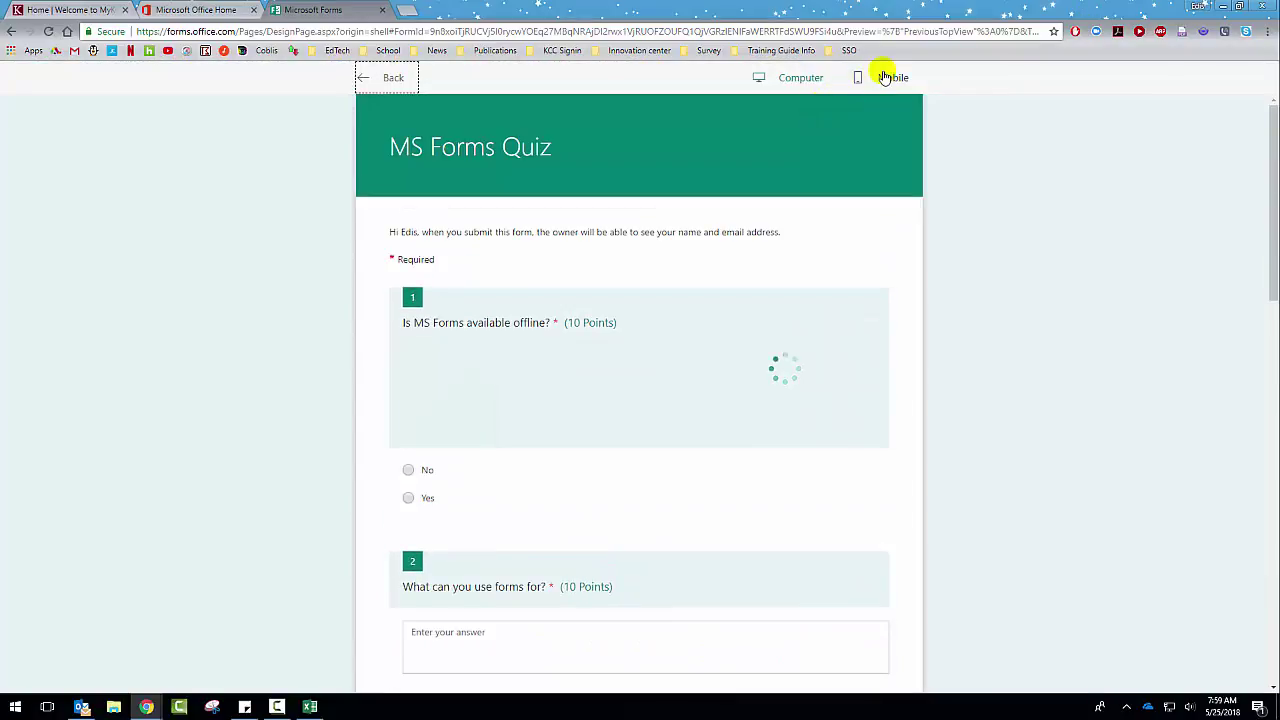
pyautogui.click(885, 77)
pyautogui.scroll(-8, 694, 237)
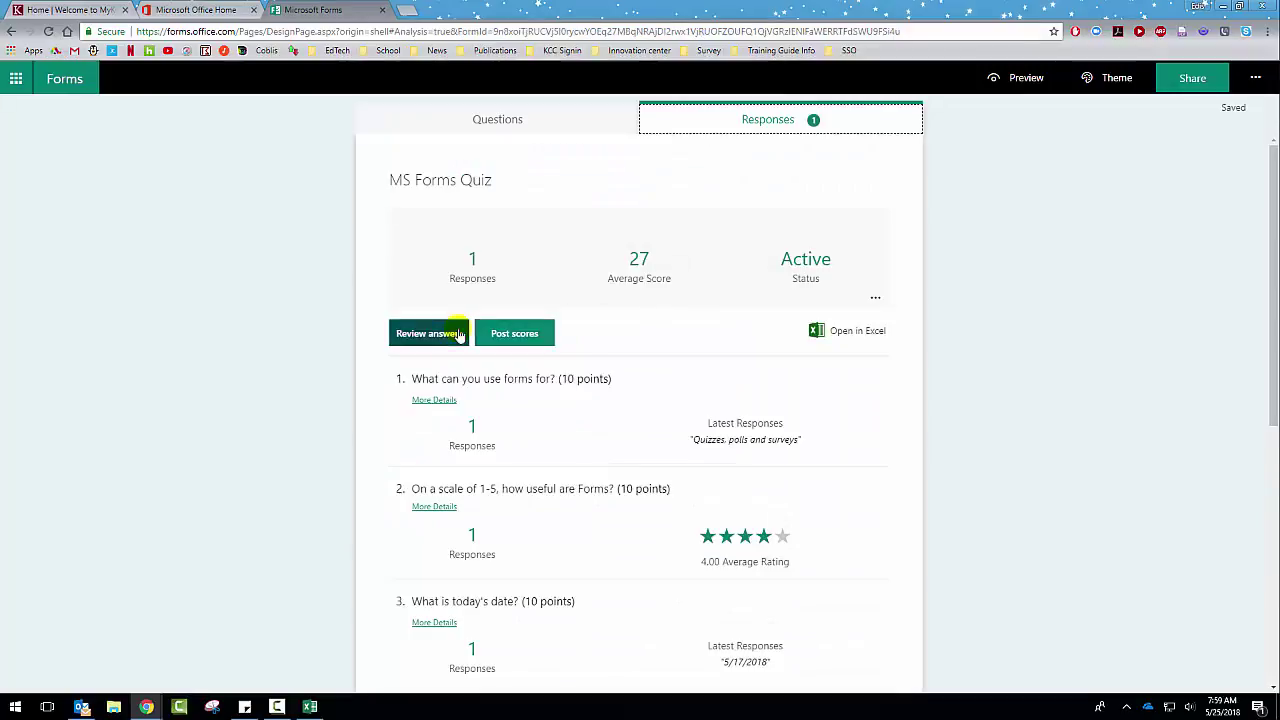
pyautogui.click(1023, 78)
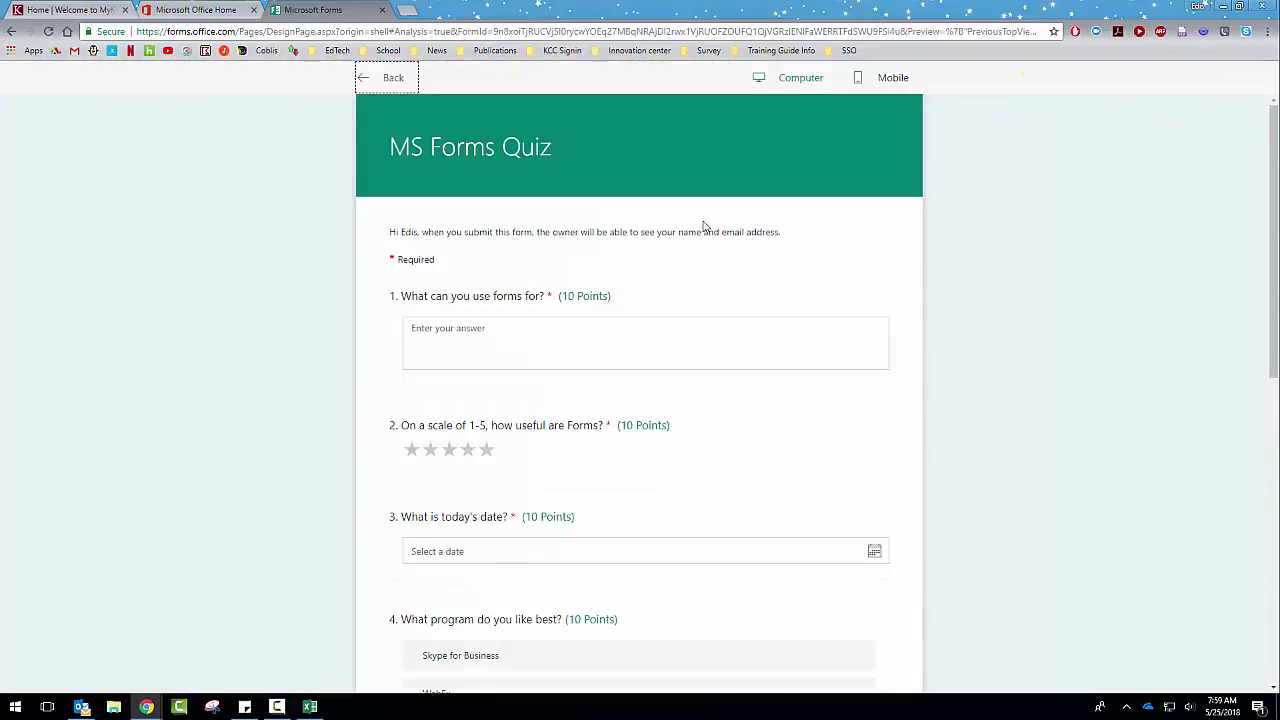
pyautogui.scroll(-2, 486, 280)
# Step: Try answering the first question, then return to the Responses summary charts
pyautogui.click(524, 211)
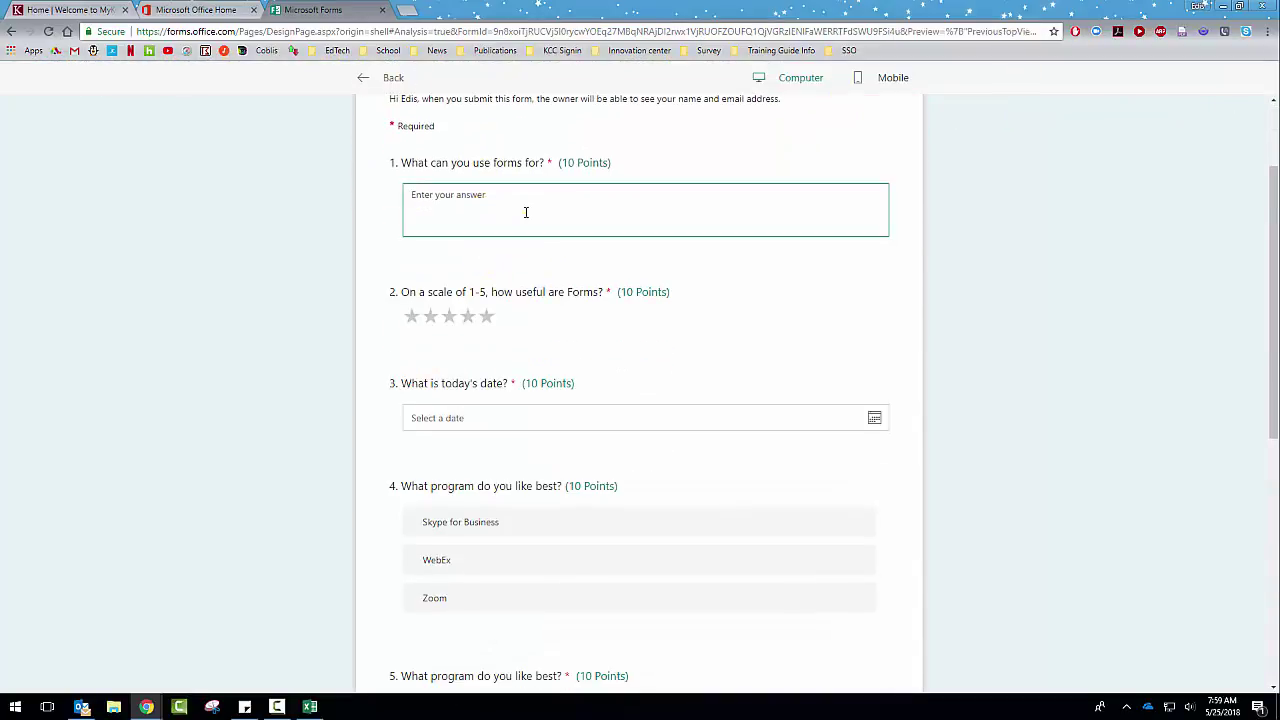
pyautogui.scroll(-6, 528, 486)
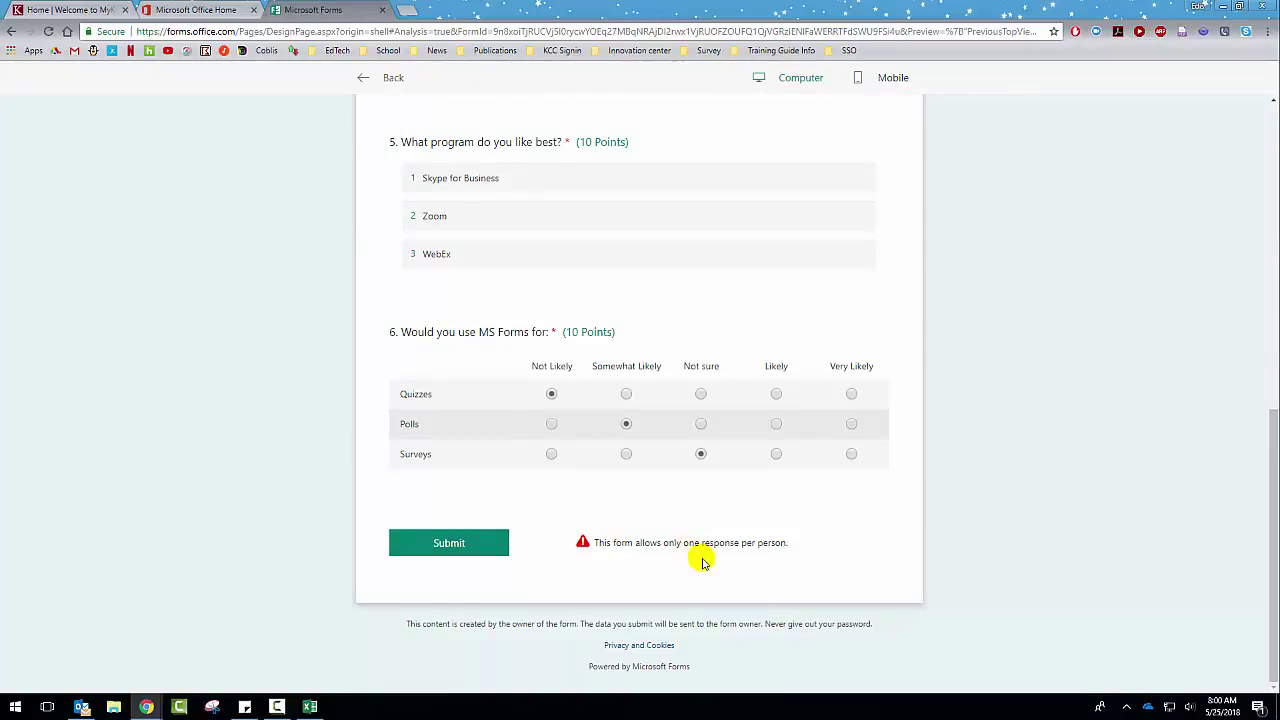
pyautogui.scroll(8, 702, 563)
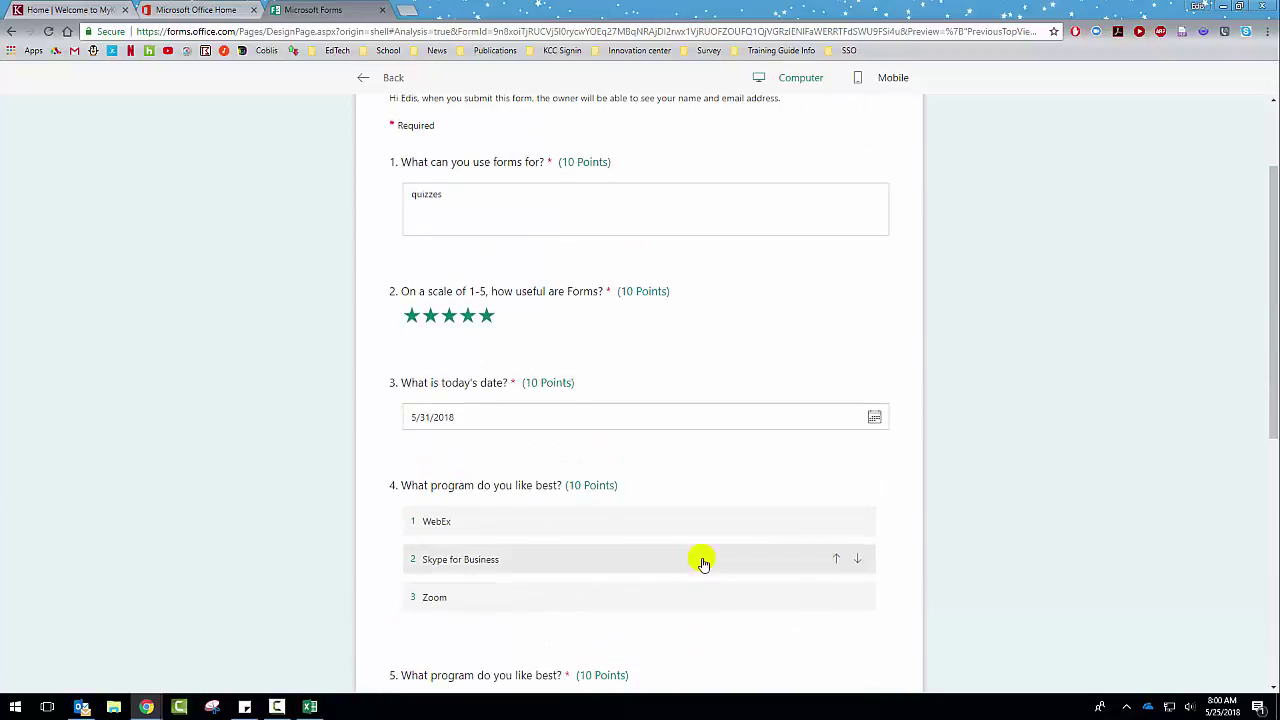
pyautogui.click(378, 78)
pyautogui.scroll(-5, 405, 207)
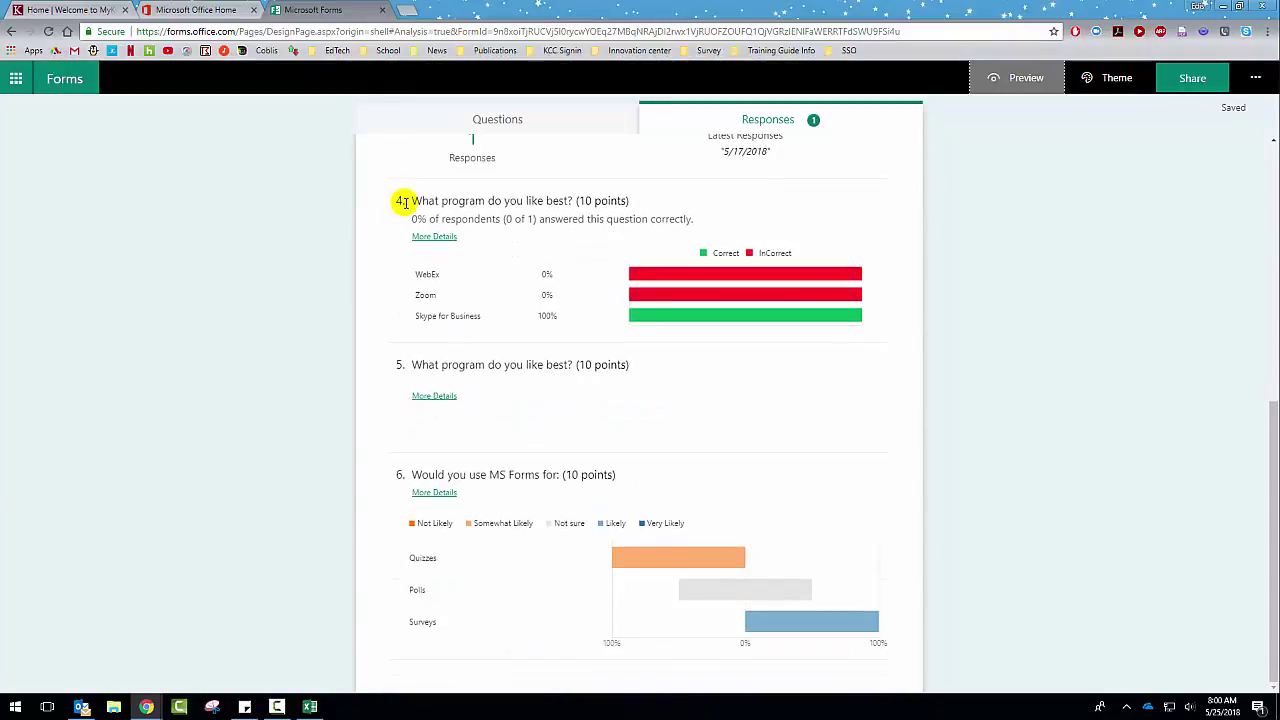
# Step: Turn off 'One response per person' in the quiz settings and show the Responses summary
pyautogui.scroll(5, 405, 202)
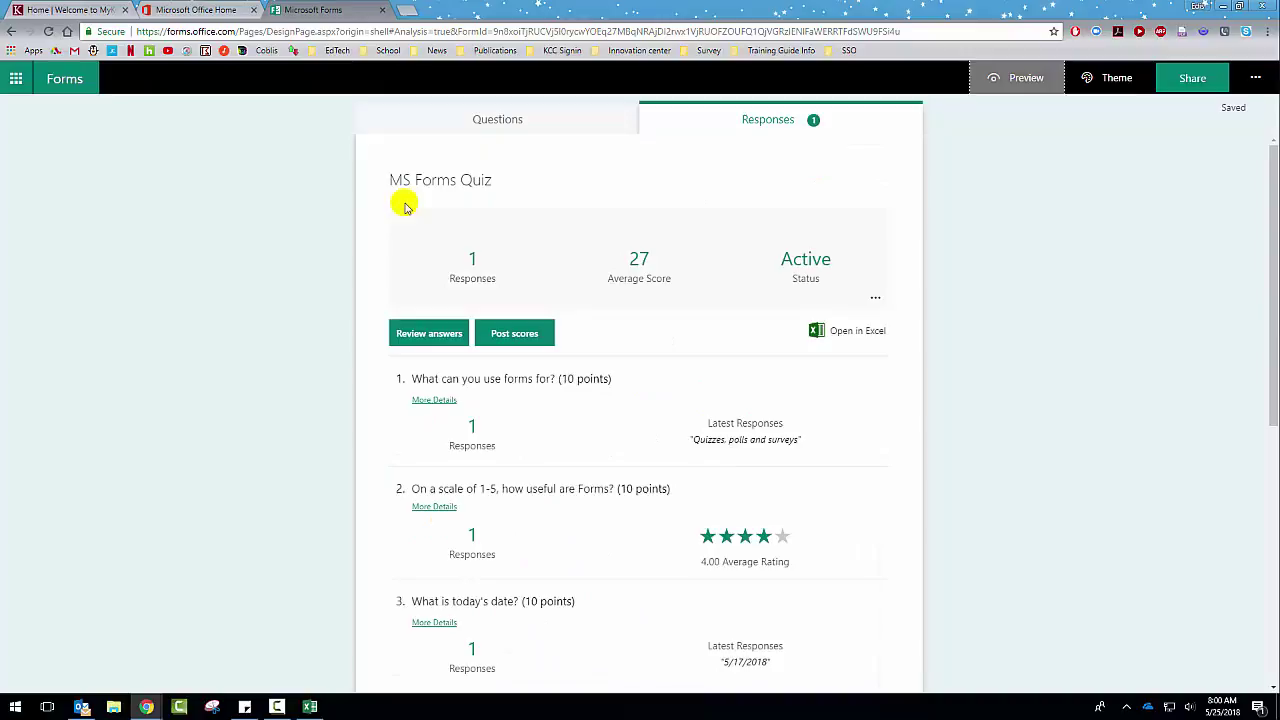
pyautogui.click(519, 119)
pyautogui.click(1255, 78)
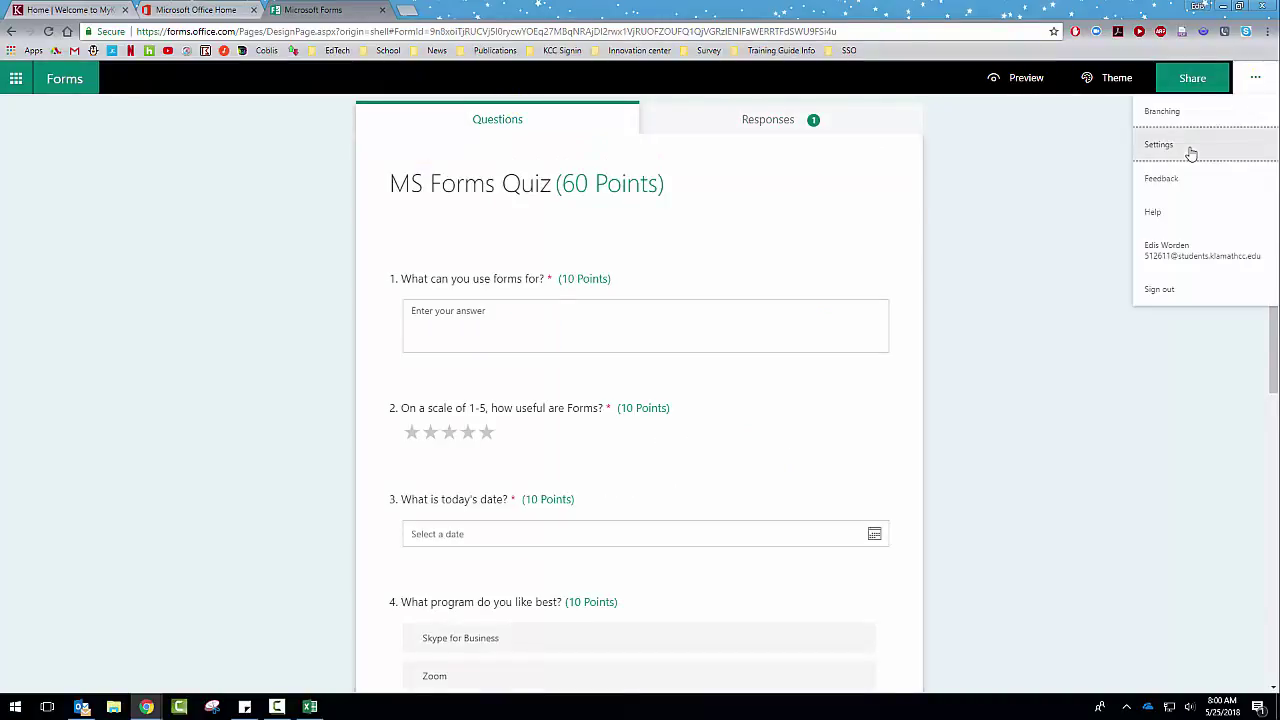
pyautogui.click(1190, 142)
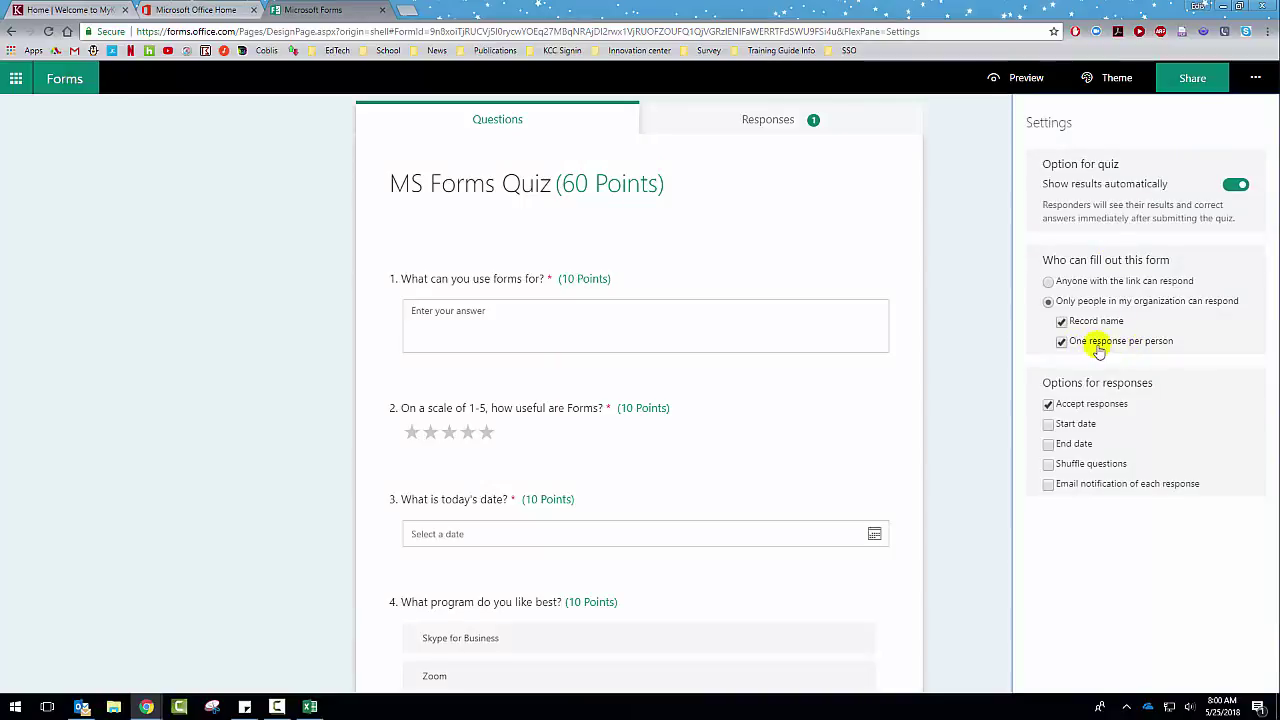
pyautogui.click(1066, 342)
pyautogui.click(992, 309)
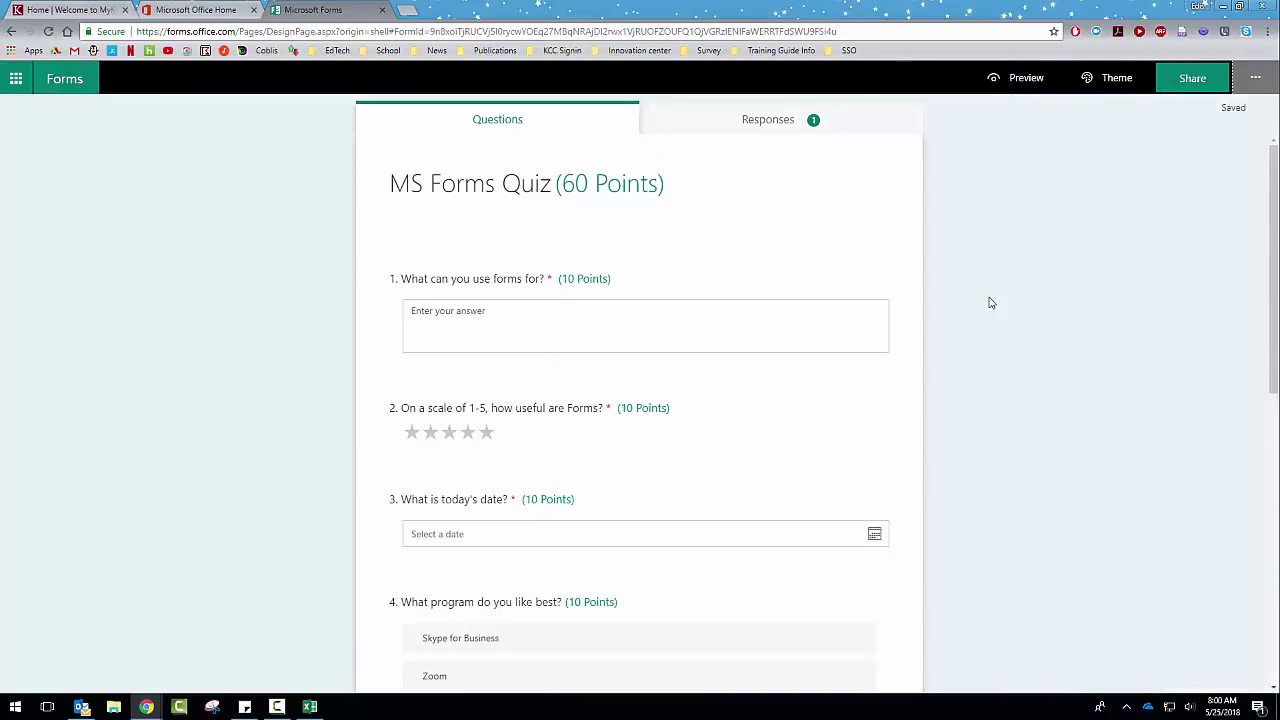
pyautogui.click(738, 113)
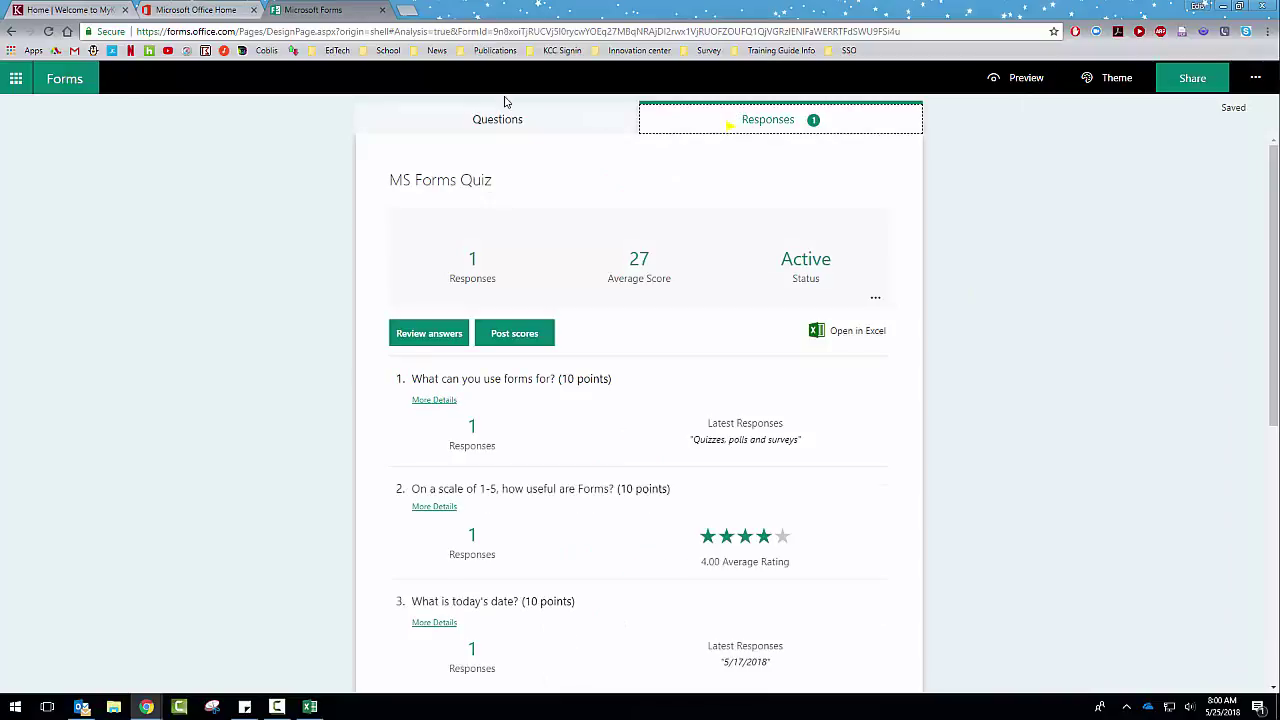
# Step: Preview the quiz, submit a test response, and review its 0/60 graded results
pyautogui.click(466, 119)
pyautogui.click(1026, 78)
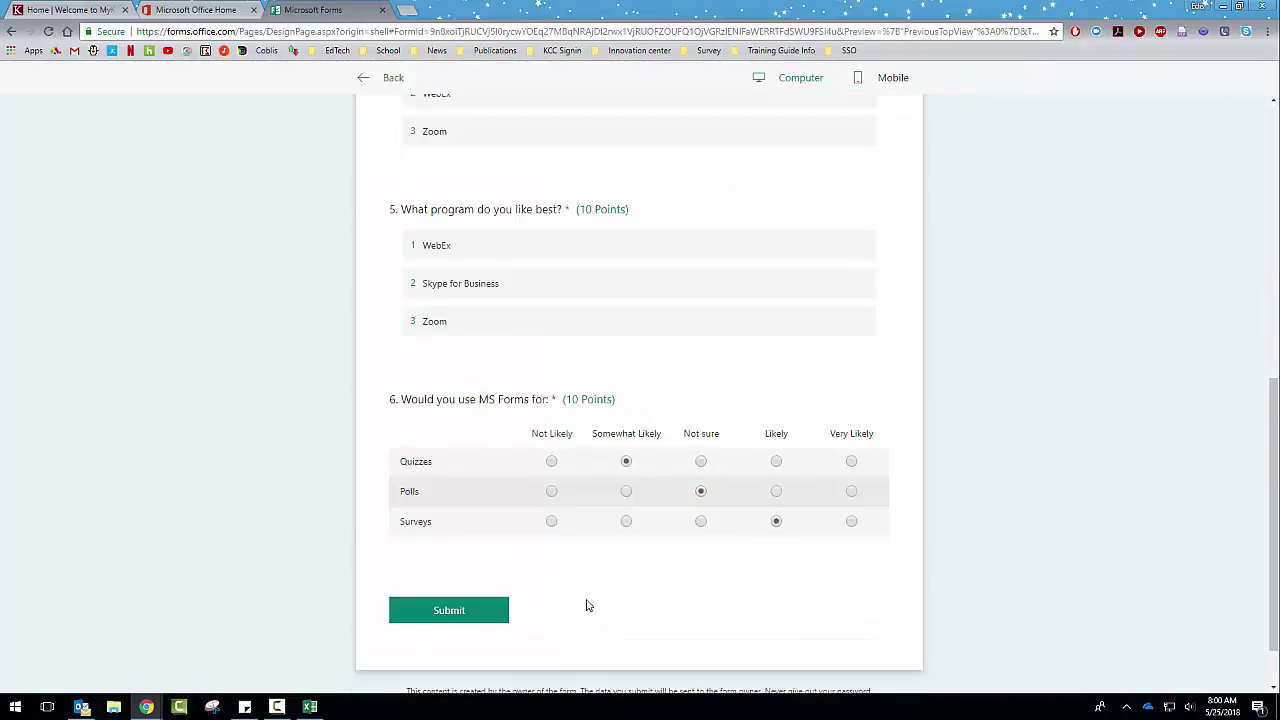
pyautogui.click(468, 607)
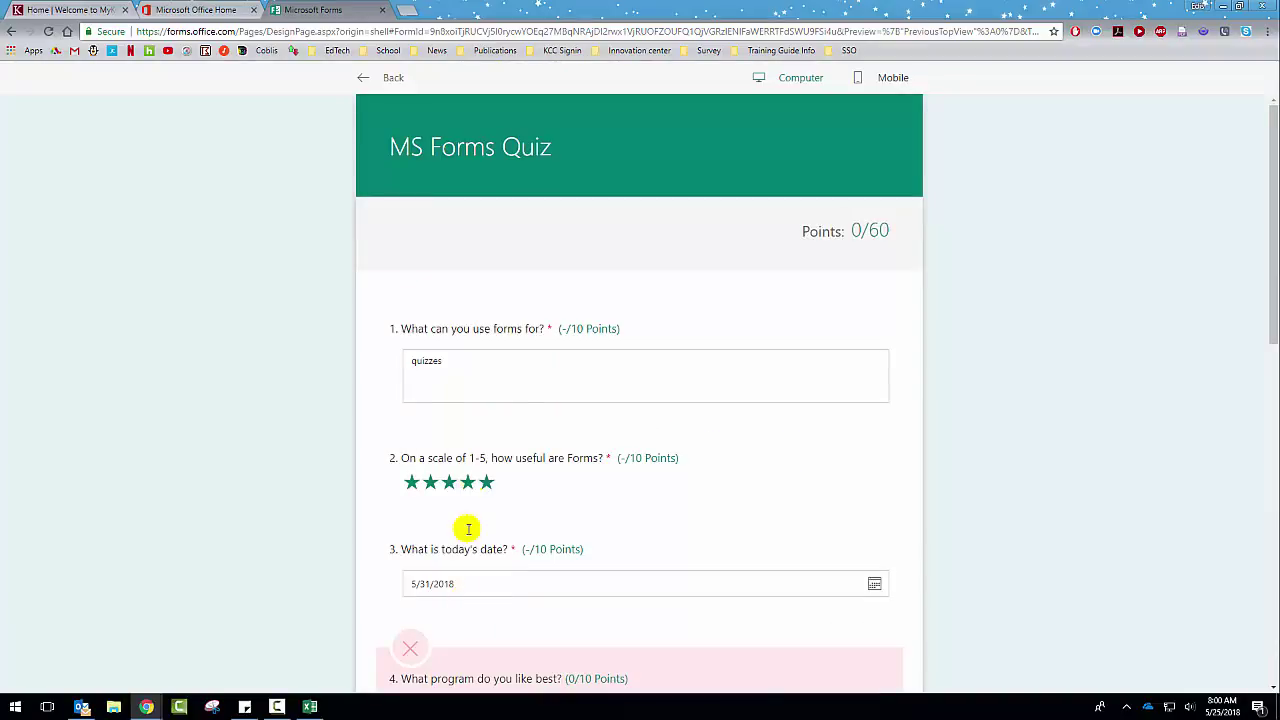
pyautogui.scroll(-2, 480, 430)
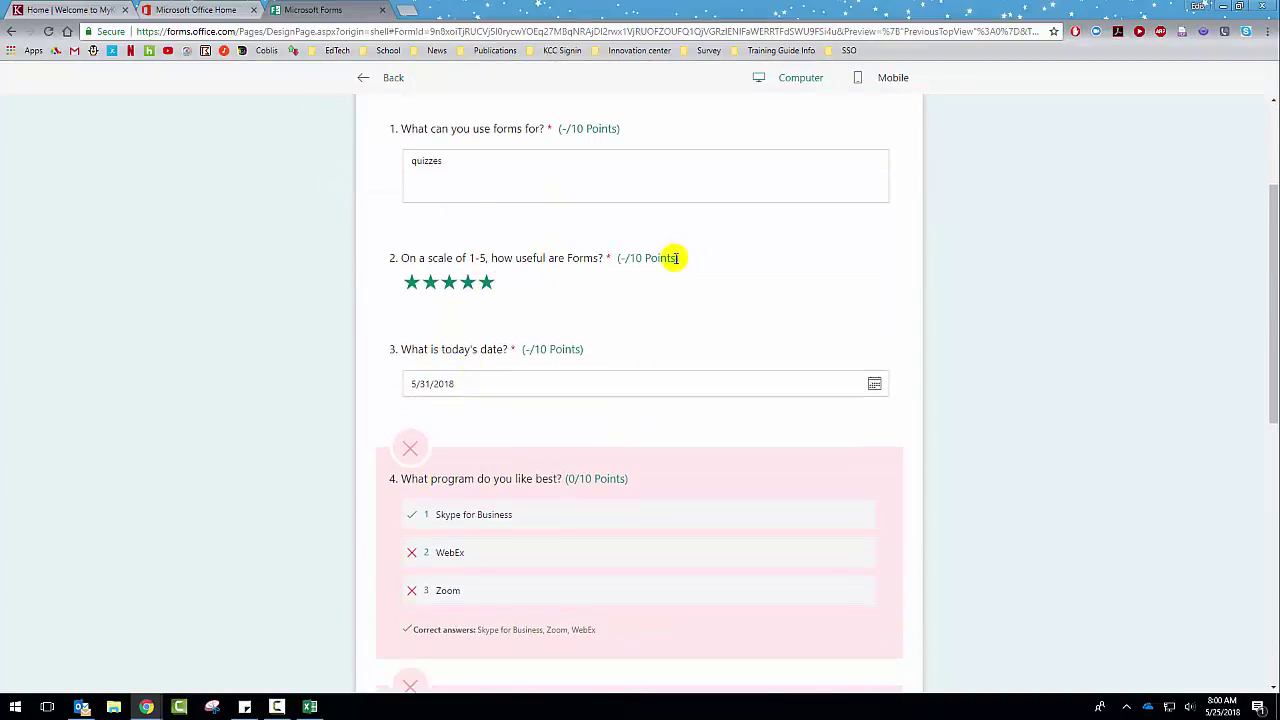
pyautogui.scroll(-2, 660, 268)
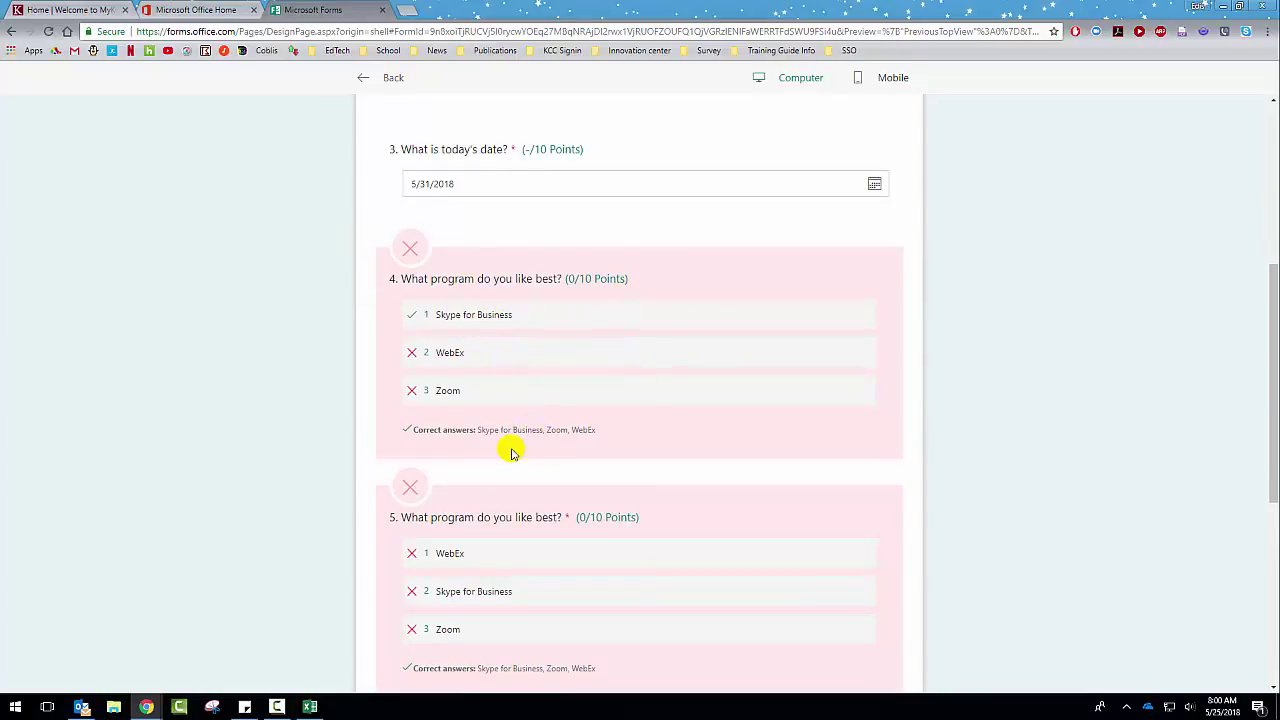
pyautogui.scroll(-1, 613, 400)
pyautogui.scroll(-2, 613, 400)
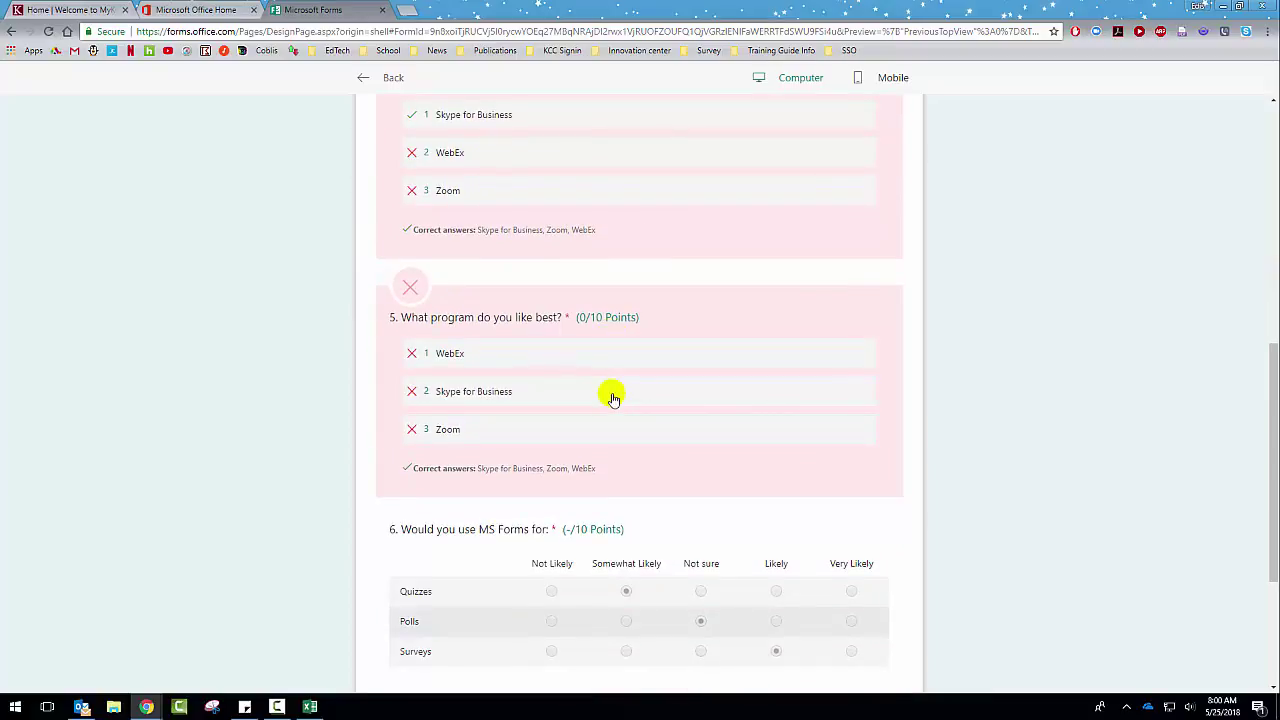
pyautogui.scroll(-2, 613, 398)
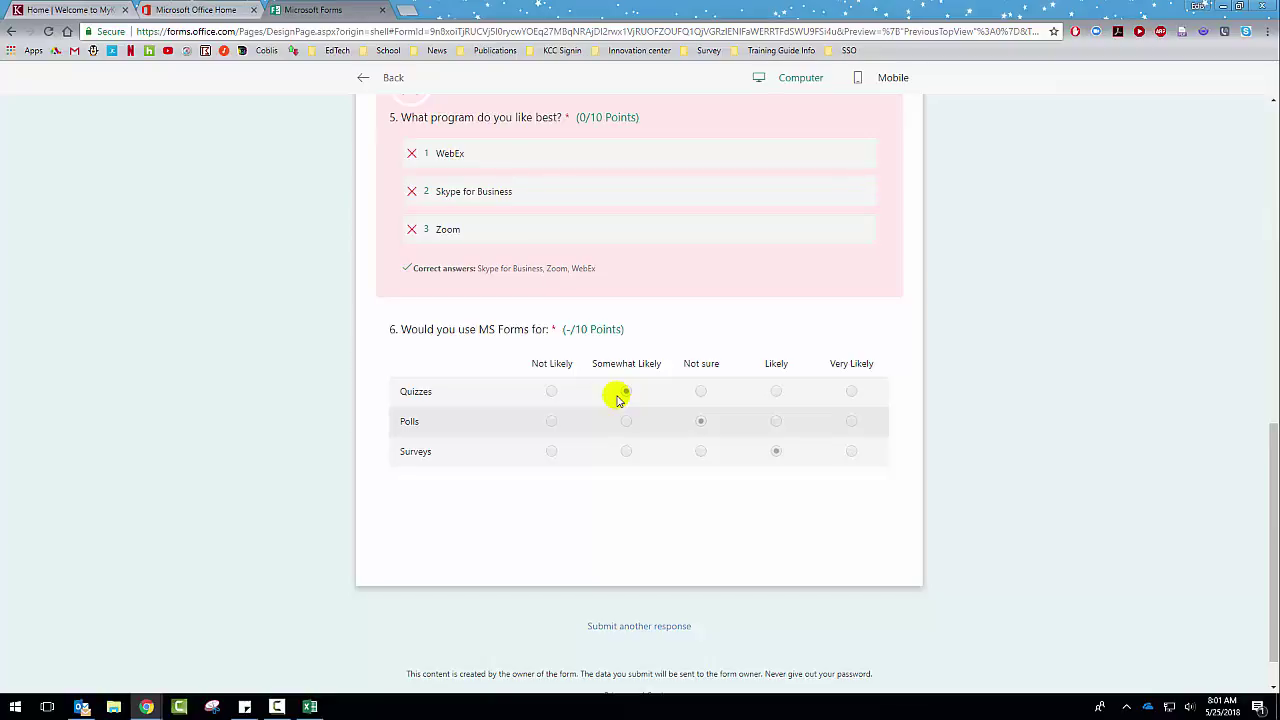
pyautogui.scroll(8, 617, 400)
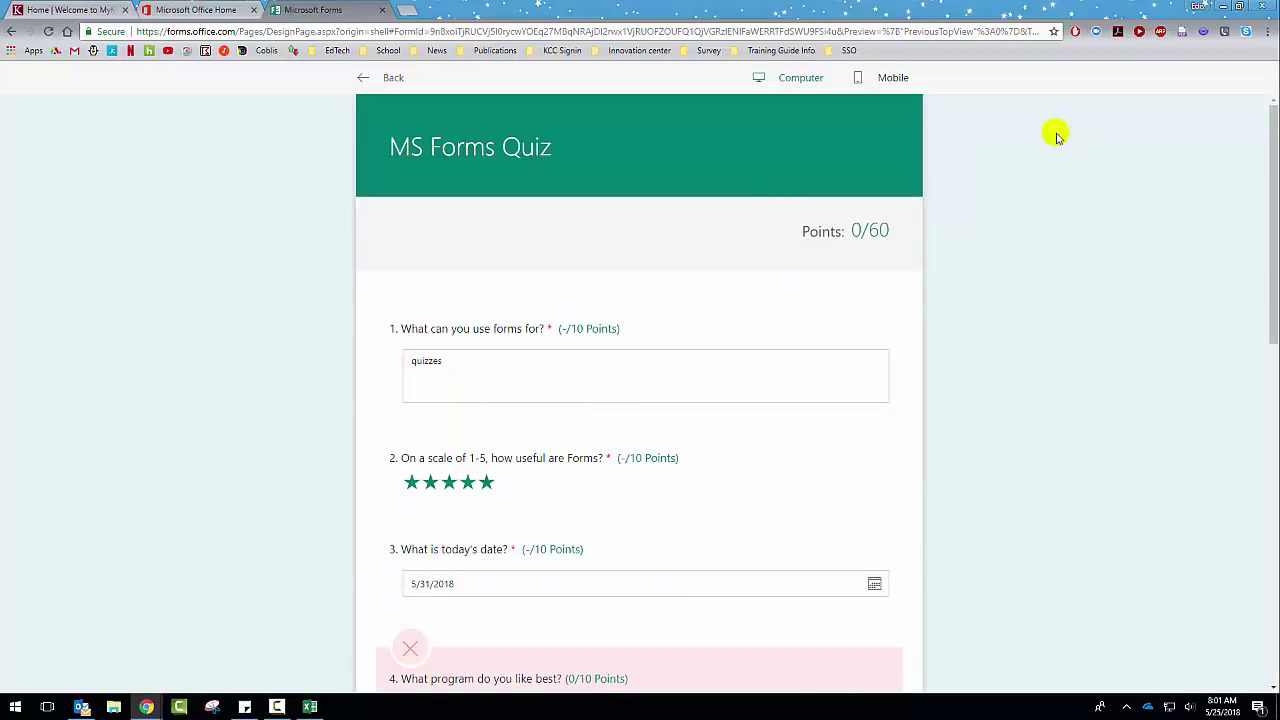
# Step: View the results in the phone layout, then return to the Questions editor
pyautogui.click(900, 78)
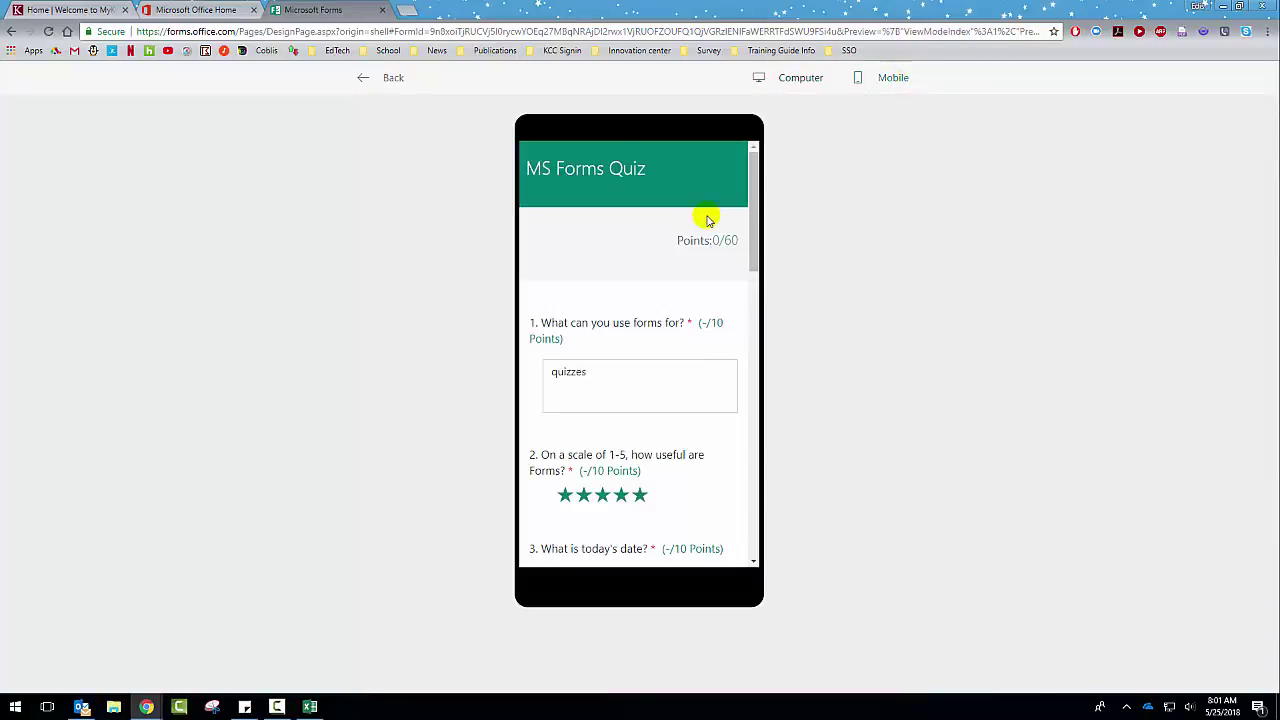
pyautogui.scroll(-10, 706, 218)
pyautogui.scroll(-1, 706, 218)
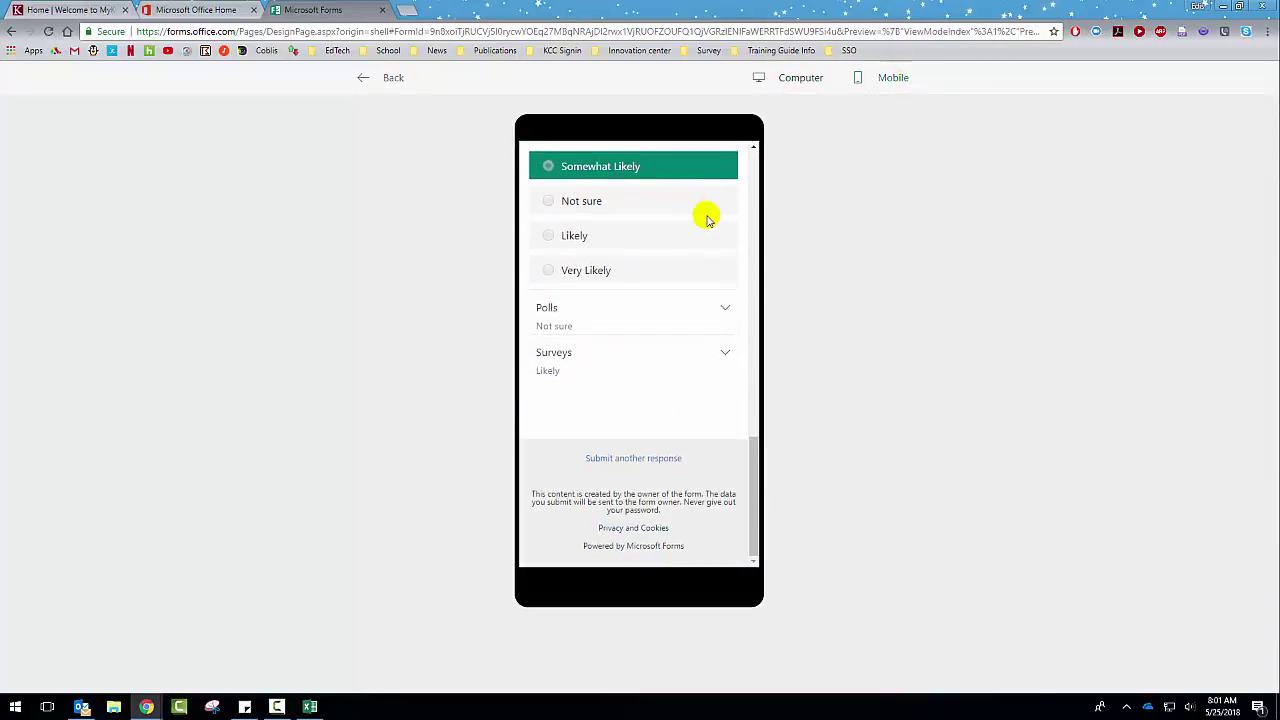
pyautogui.scroll(12, 704, 215)
pyautogui.click(360, 86)
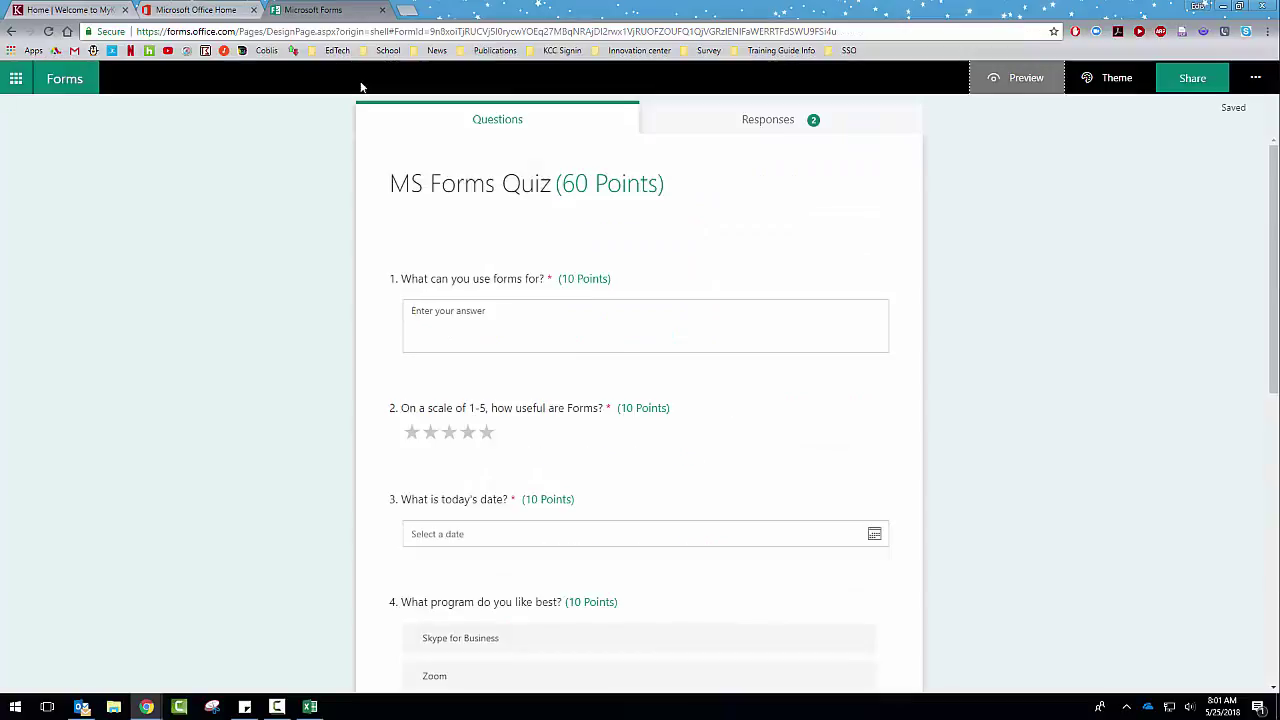
# Step: Use the Forms header link to return to the seven-form My forms list
pyautogui.click(64, 78)
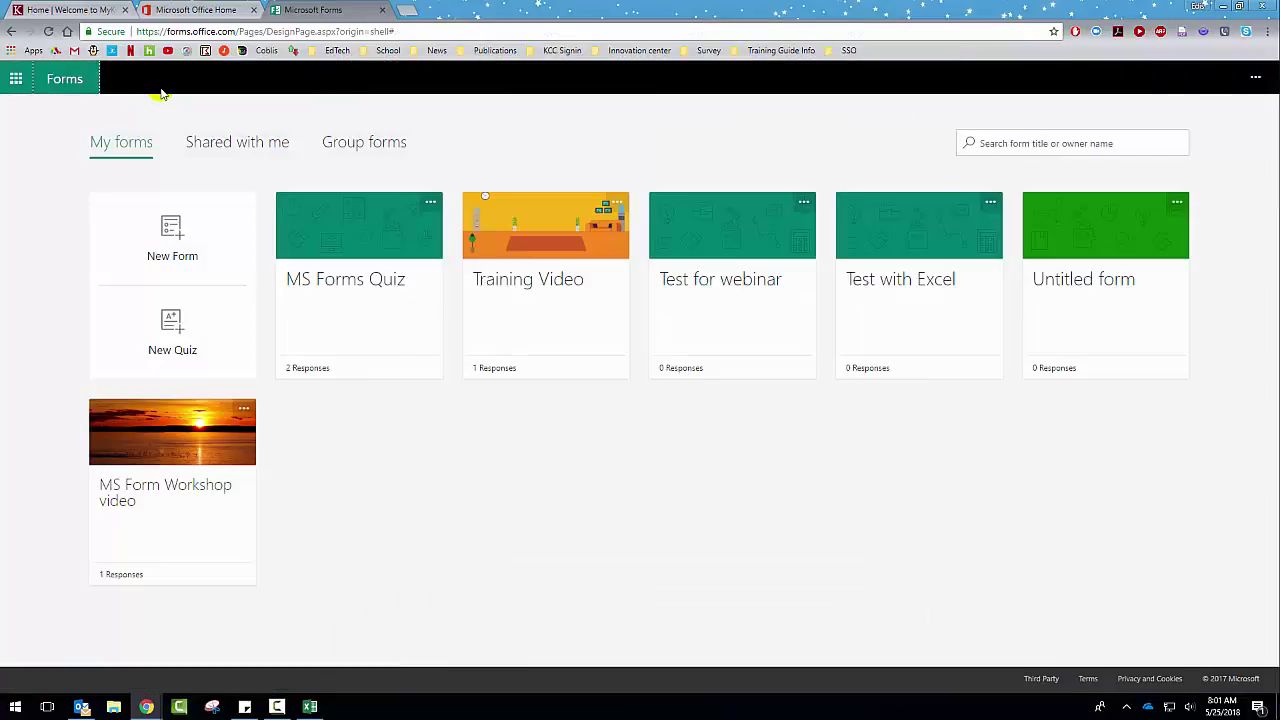